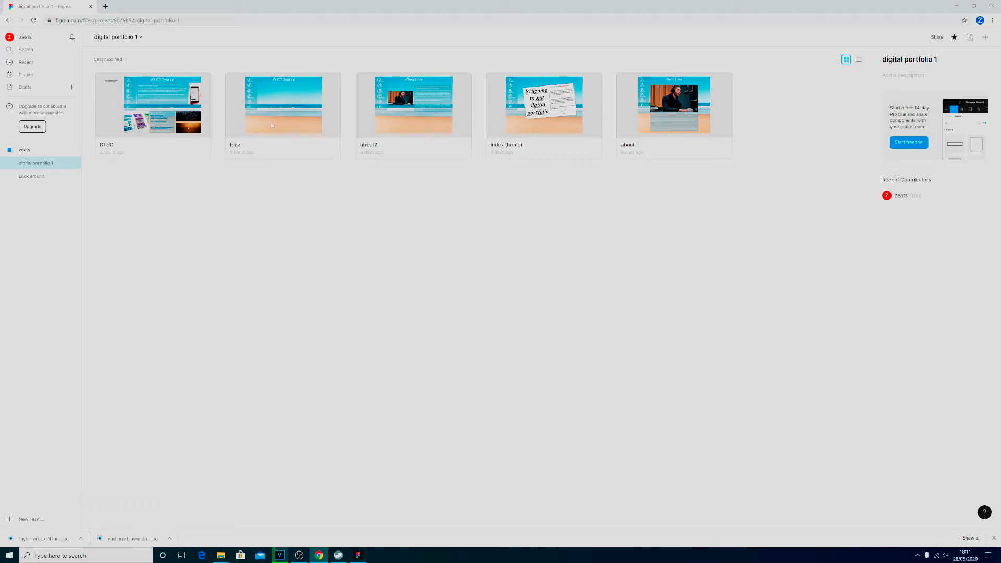
Duplicate the base file in the digital portfolio 1 project and rename the copy Contact.
right_click(288, 121)
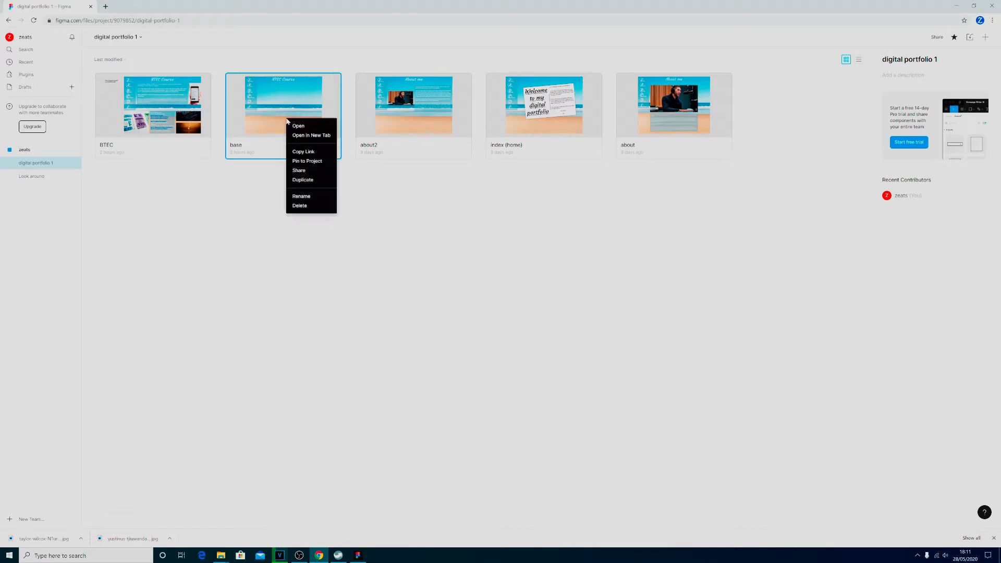
click(327, 269)
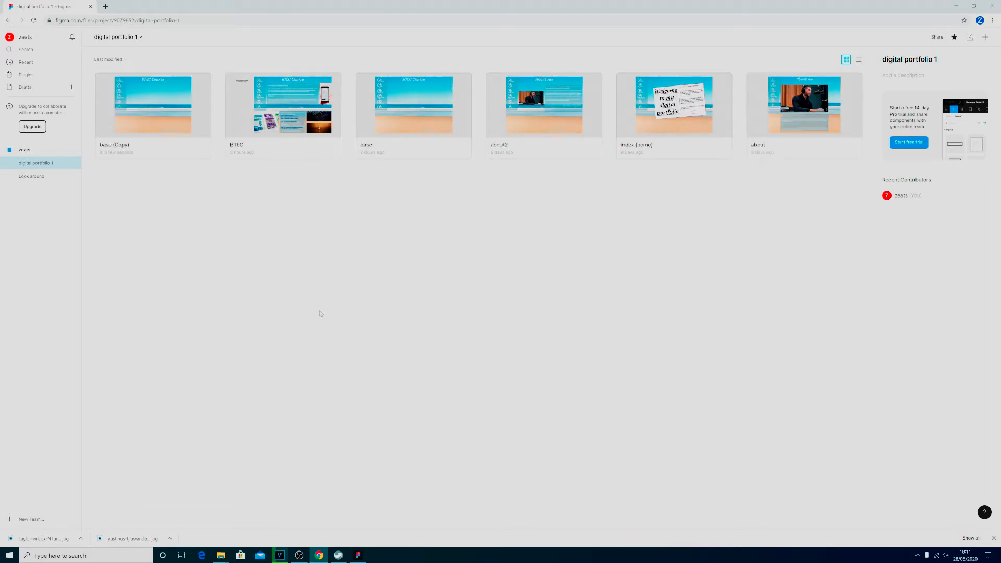
right_click(119, 147)
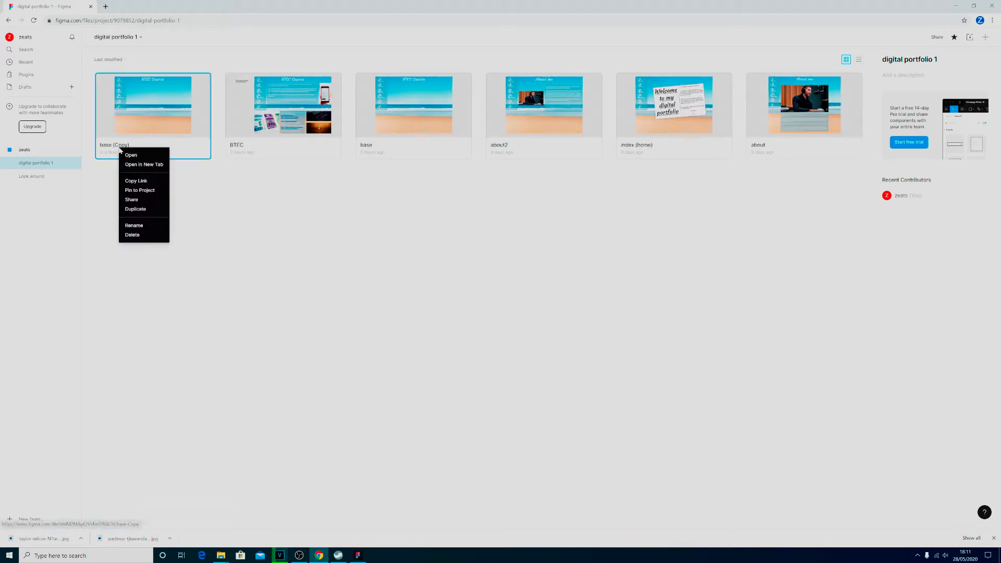
click(134, 225)
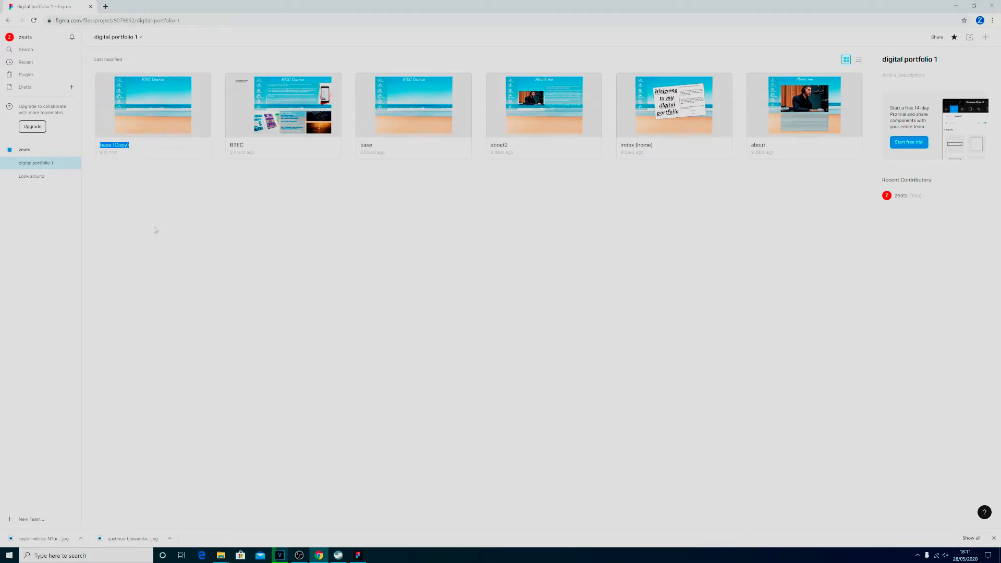
text(Contact)
Open the Contact file and change the page heading text to Contact Me.
double_click(166, 121)
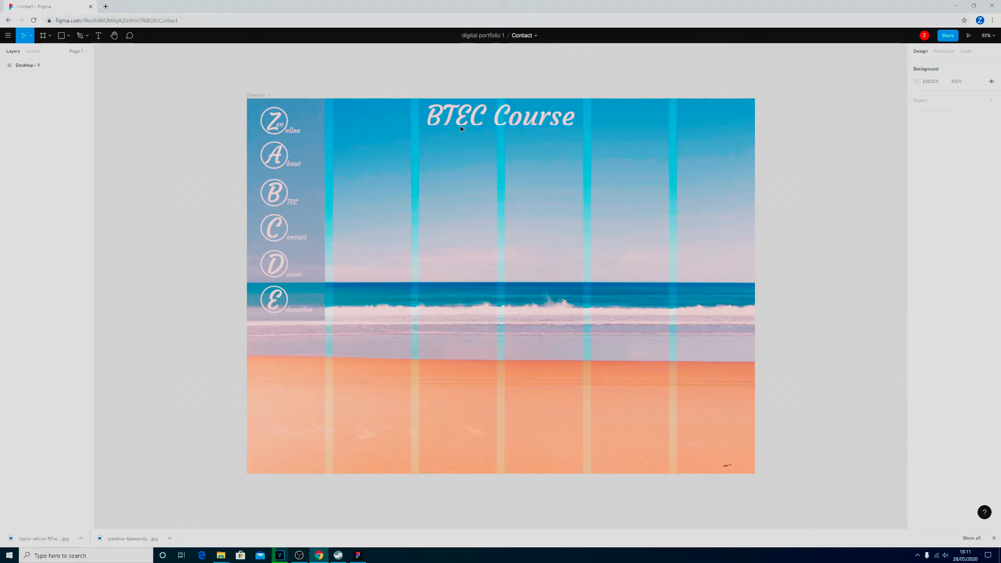
click(514, 116)
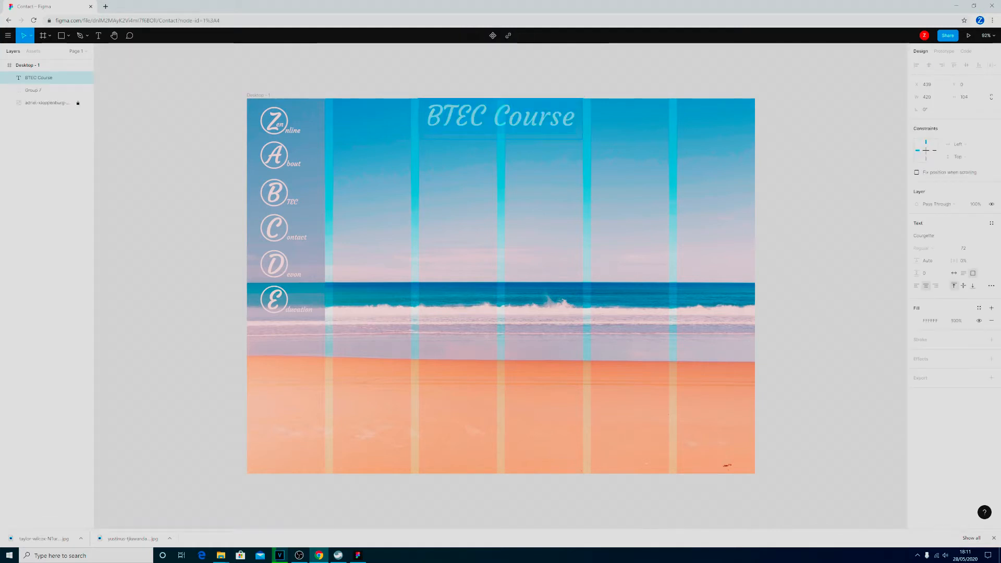
text(C)
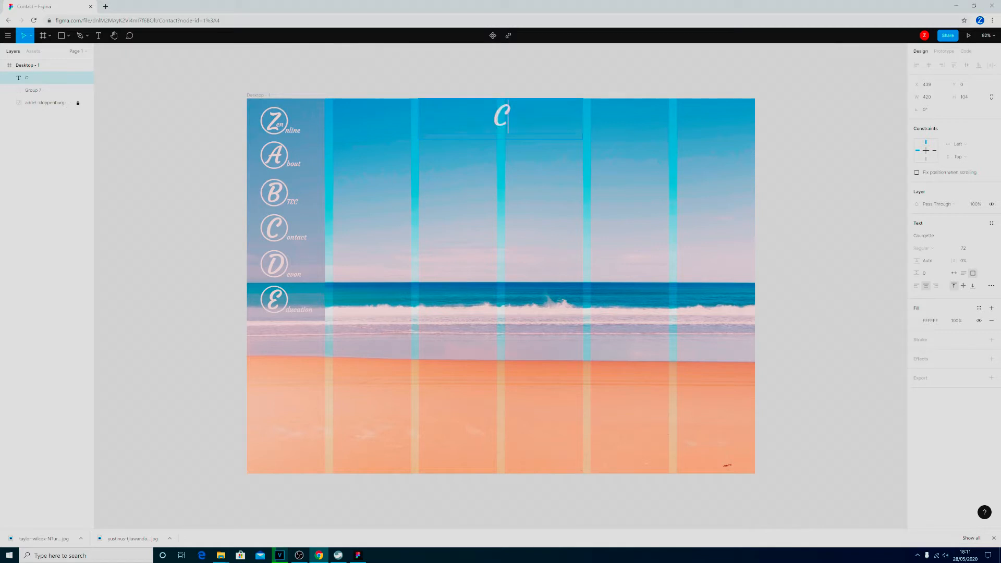
text(ontact Me)
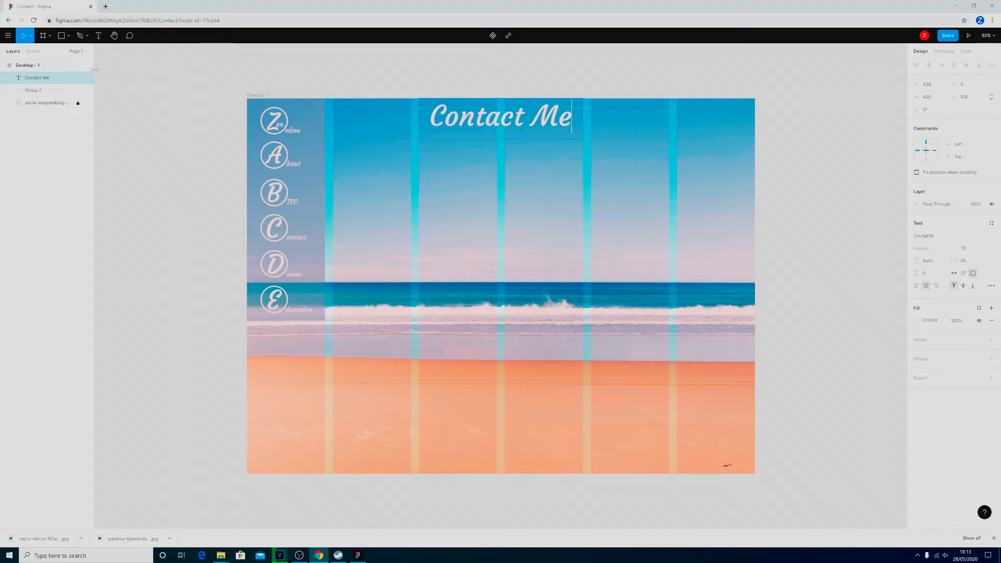
Draw a rectangle about 860 px wide beneath the heading, spanning the middle four columns, and fill it with the document's semi-transparent blue.
click(100, 36)
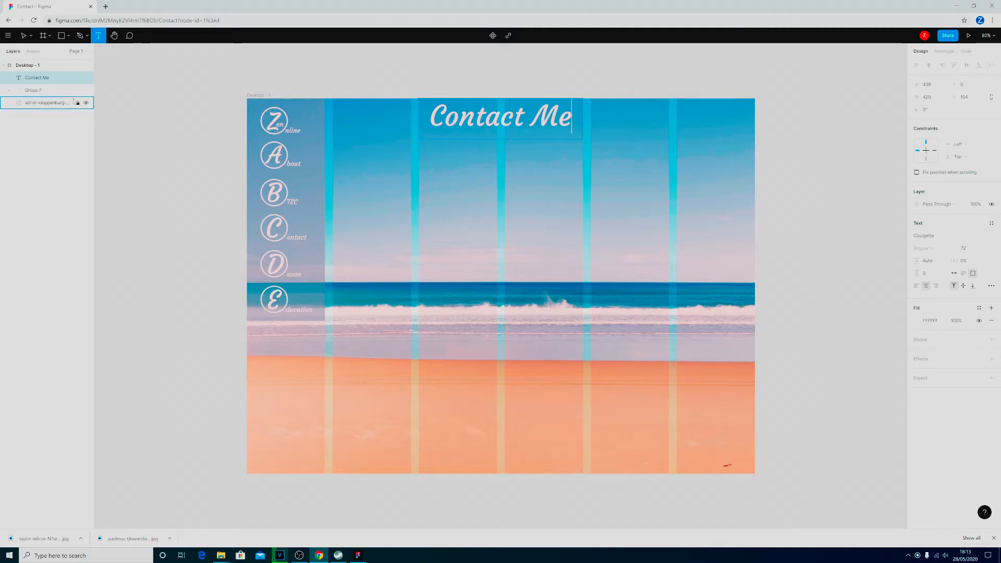
click(69, 36)
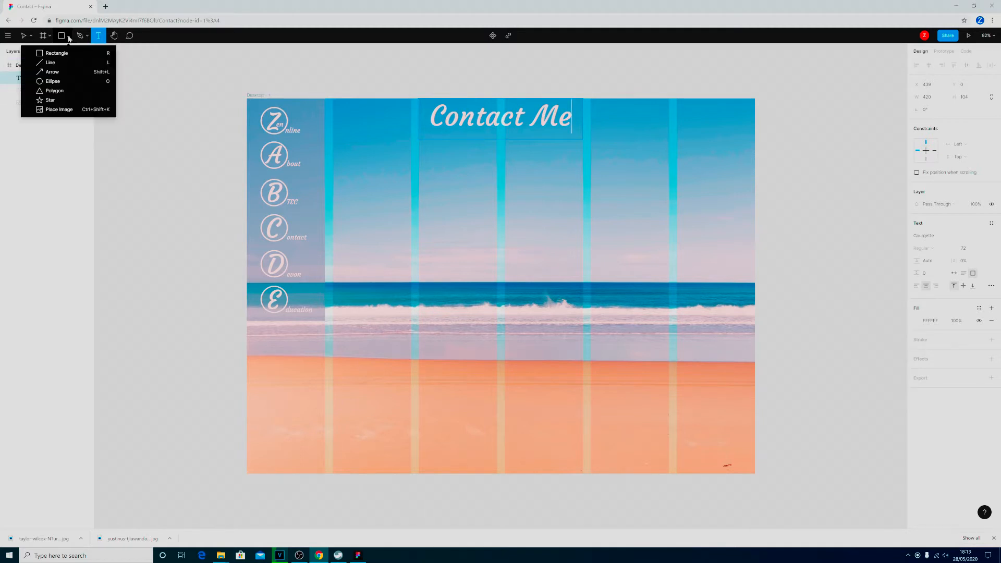
click(62, 55)
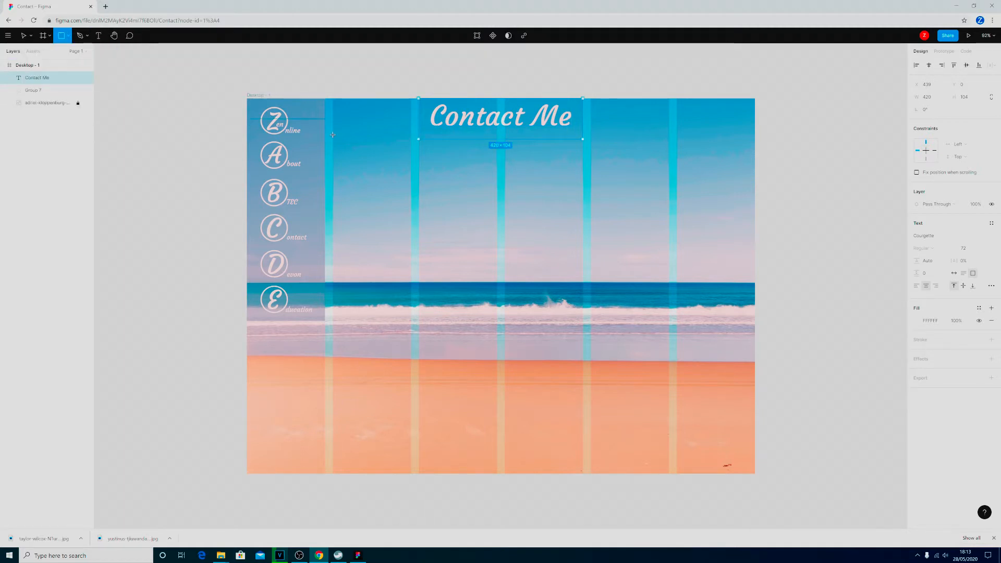
drag(332, 134, 669, 202)
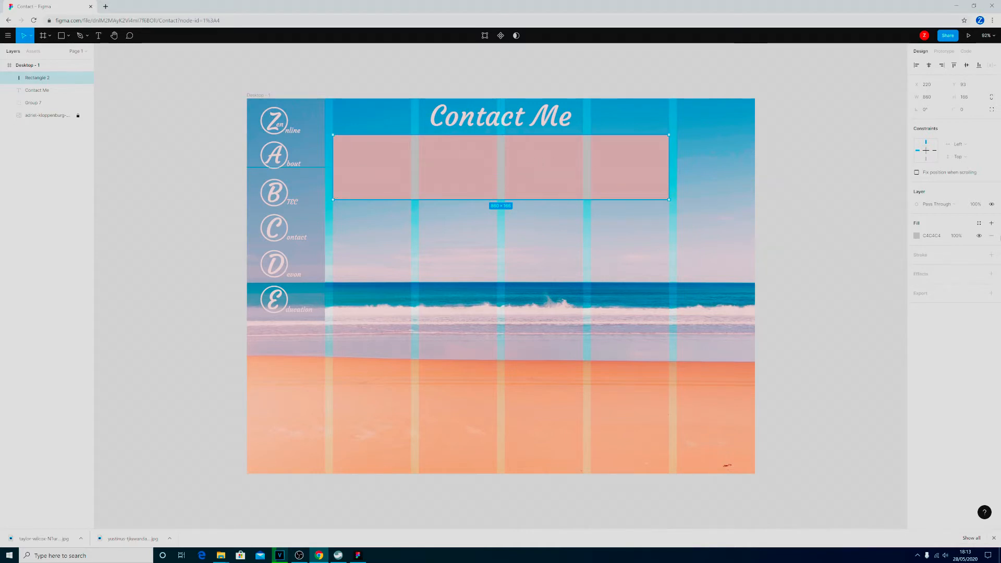
click(917, 237)
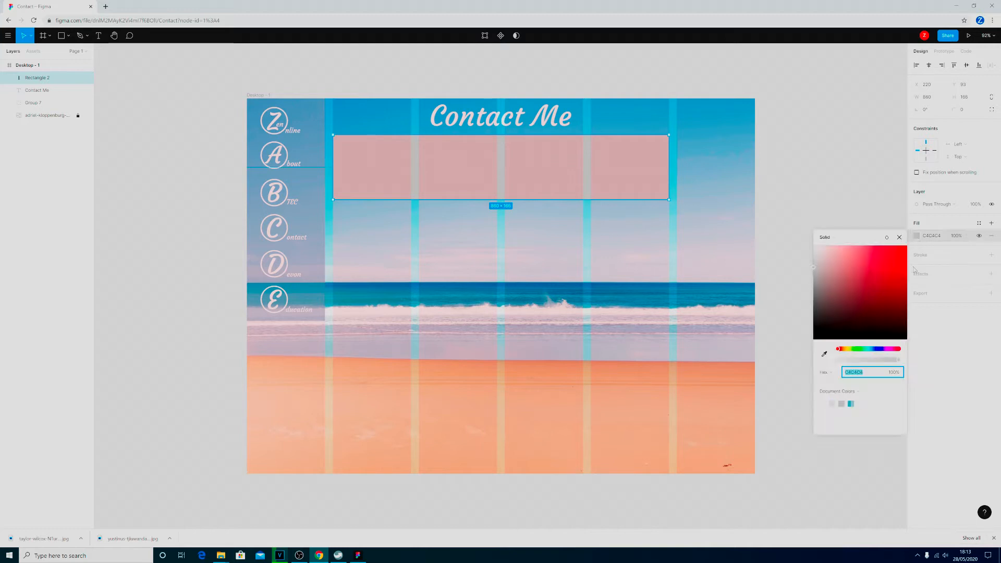
click(853, 405)
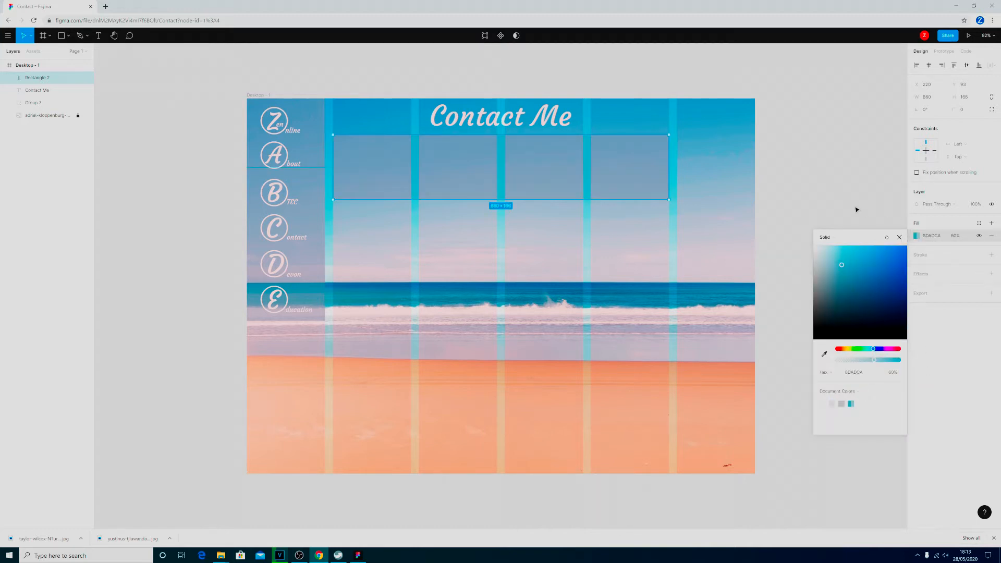
click(855, 208)
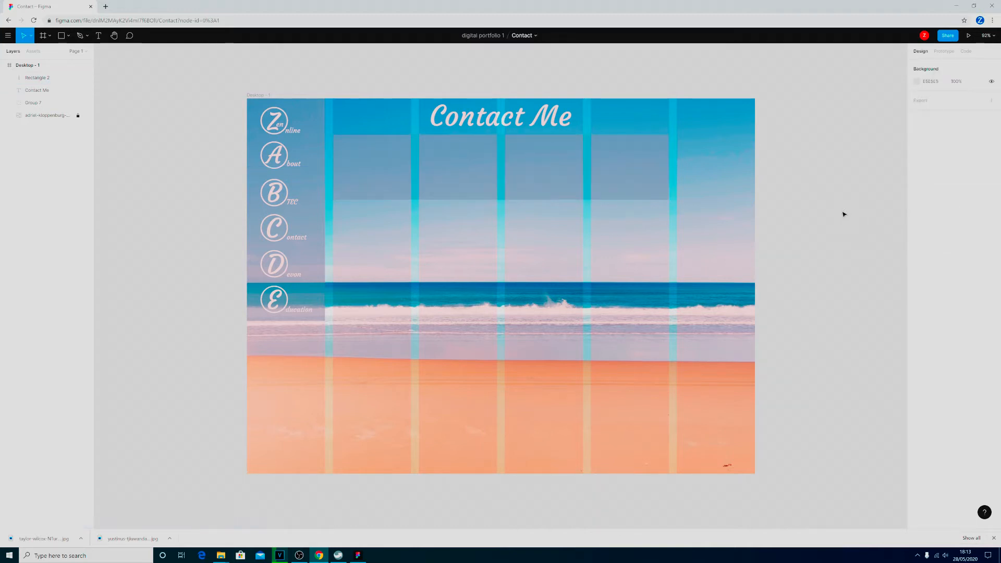
Add a text box about 832 px wide inside the blue rectangle and paste the paragraph beginning "There are many ways that can contact me".
key(alt+Tab)
key(t)
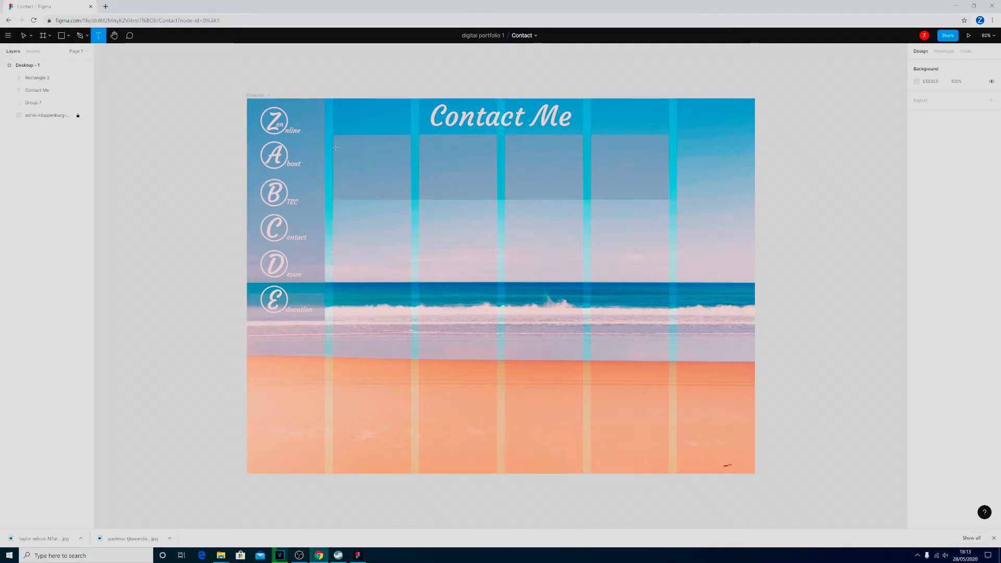
drag(339, 138, 664, 196)
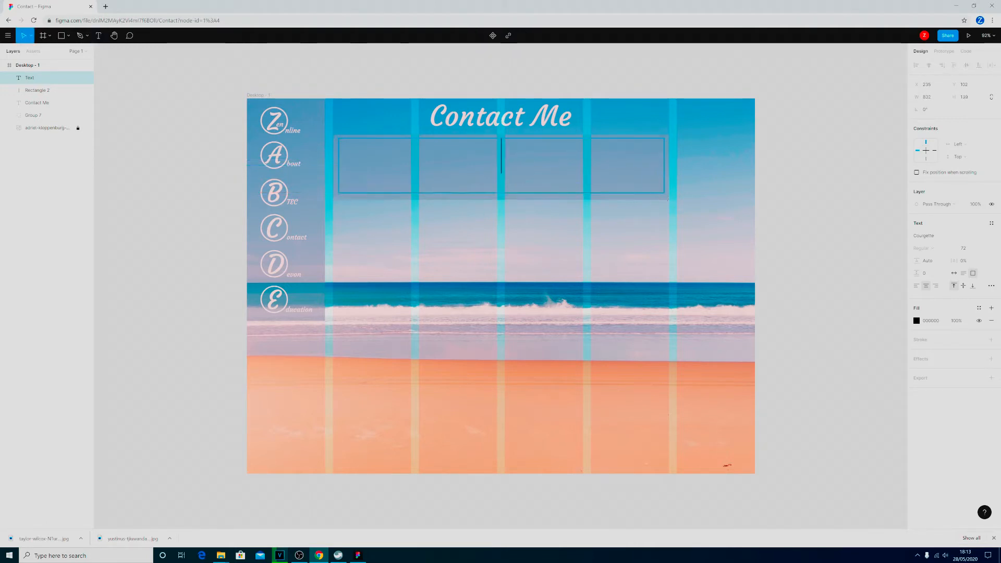
key(ctrl+v)
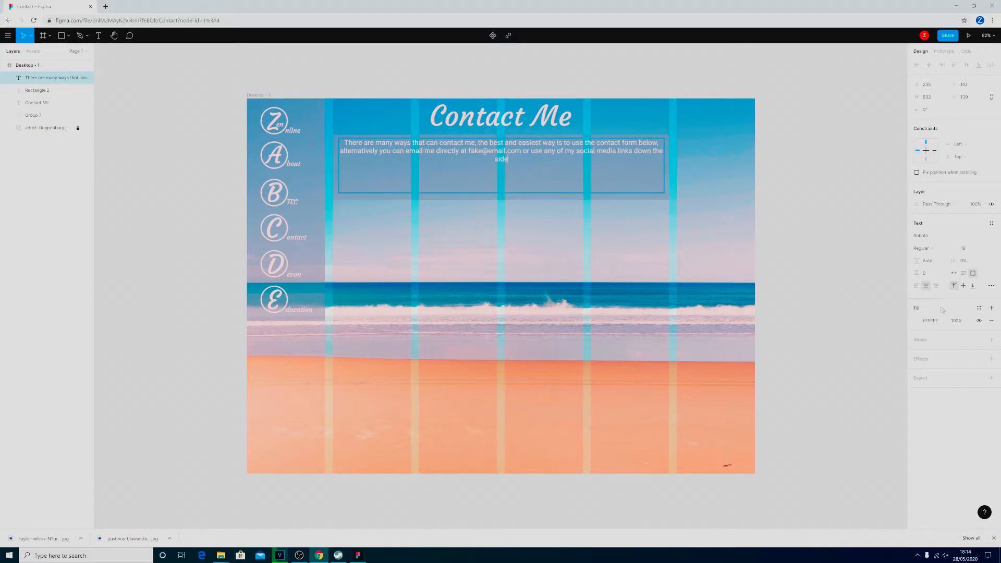
Left-align the contact paragraph and set its font to Courgette at size 24.
click(916, 285)
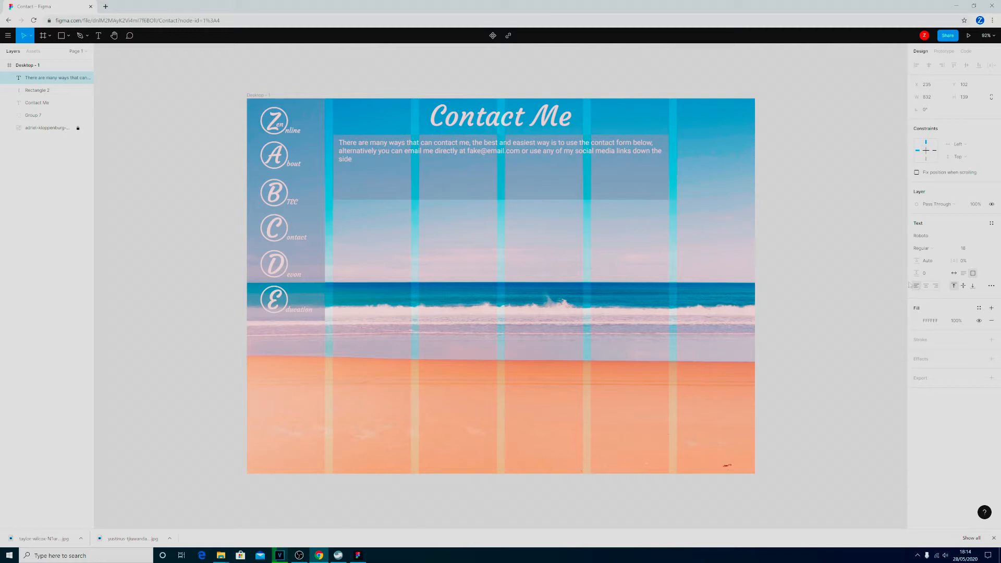
key(Return)
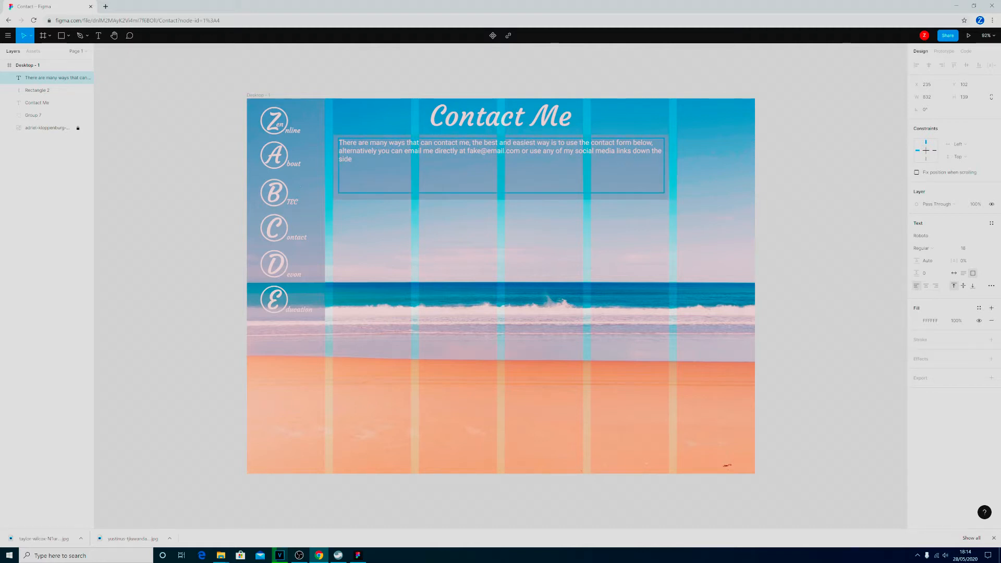
key(ctrl+a)
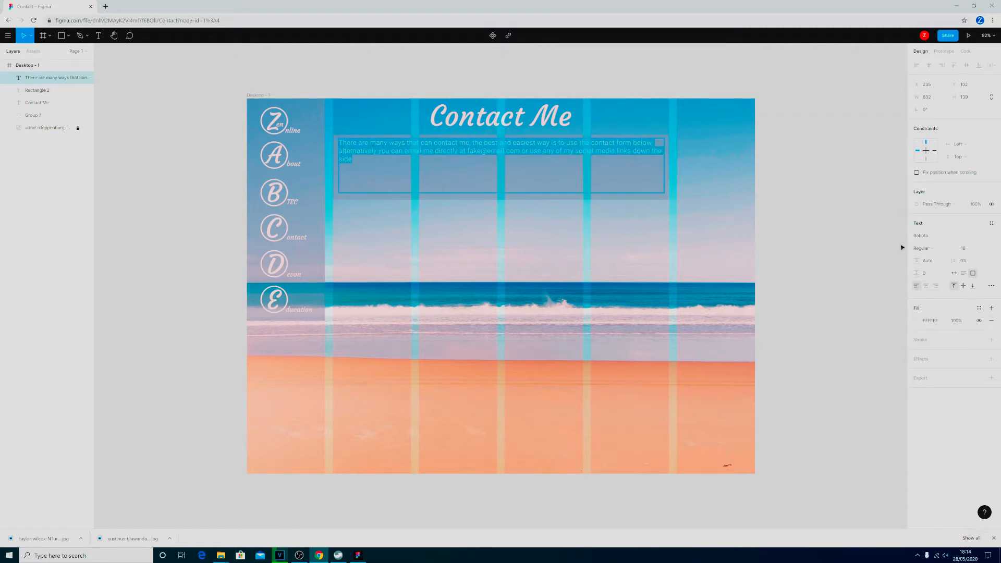
click(924, 235)
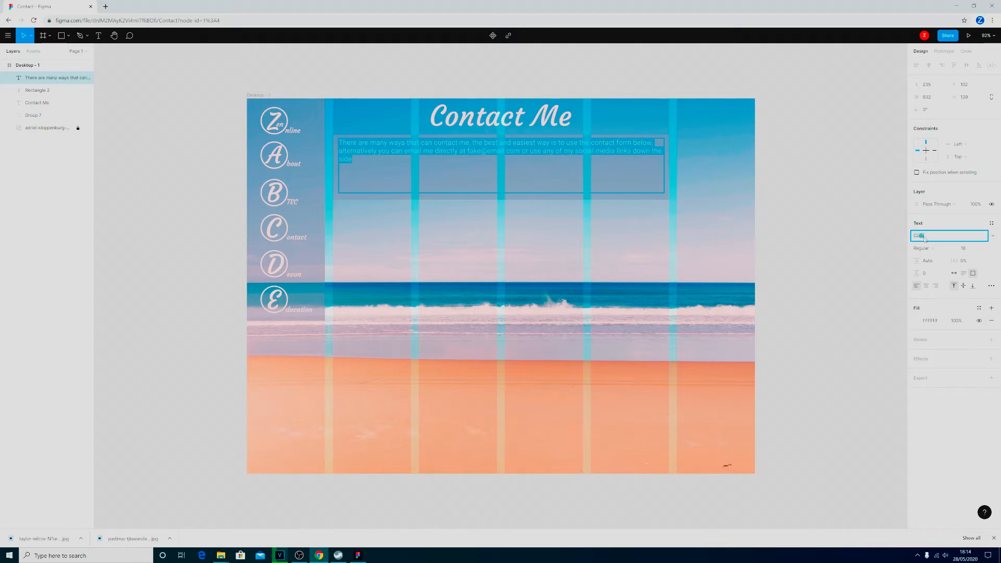
text(urgette)
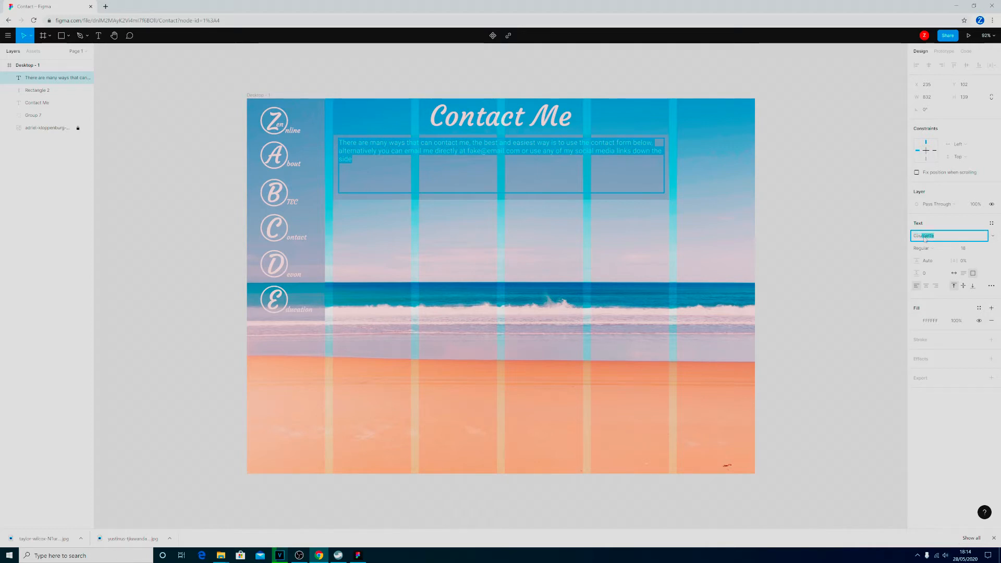
key(Return)
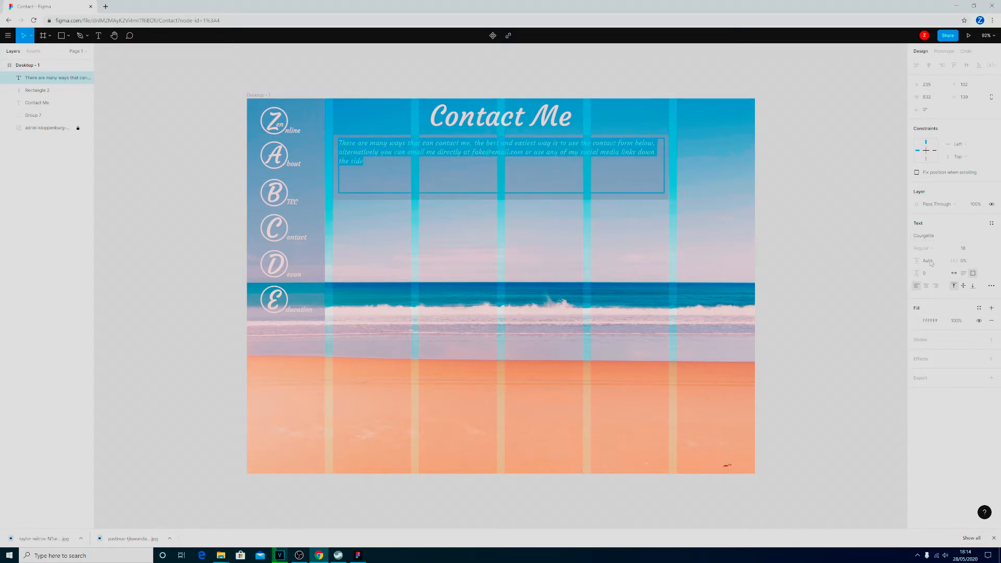
click(985, 248)
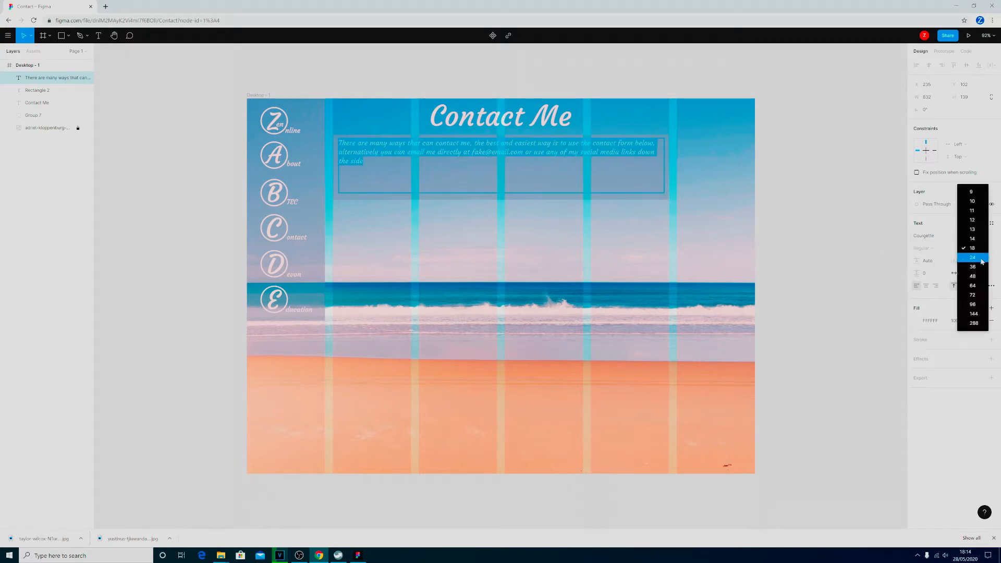
click(973, 257)
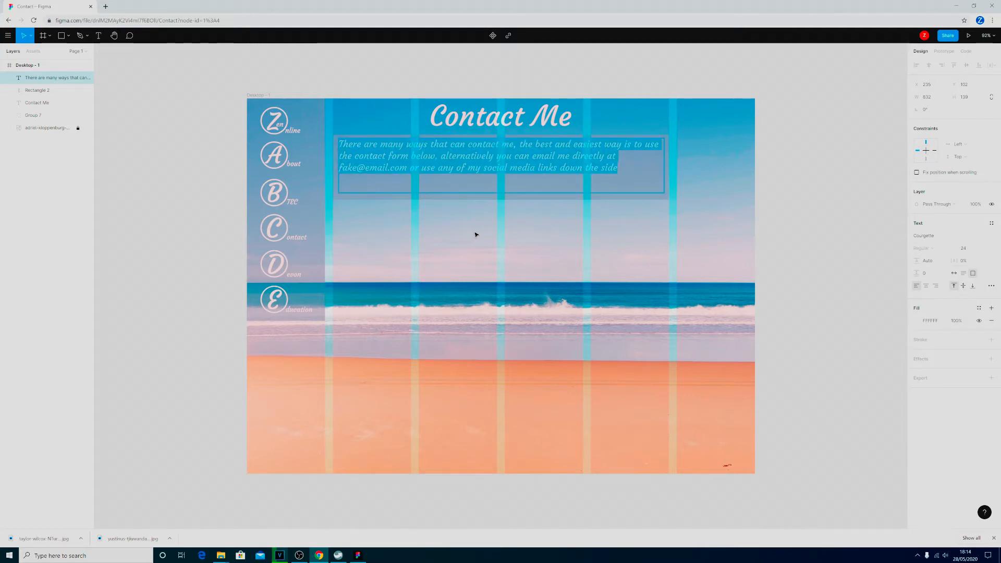
key(Escape)
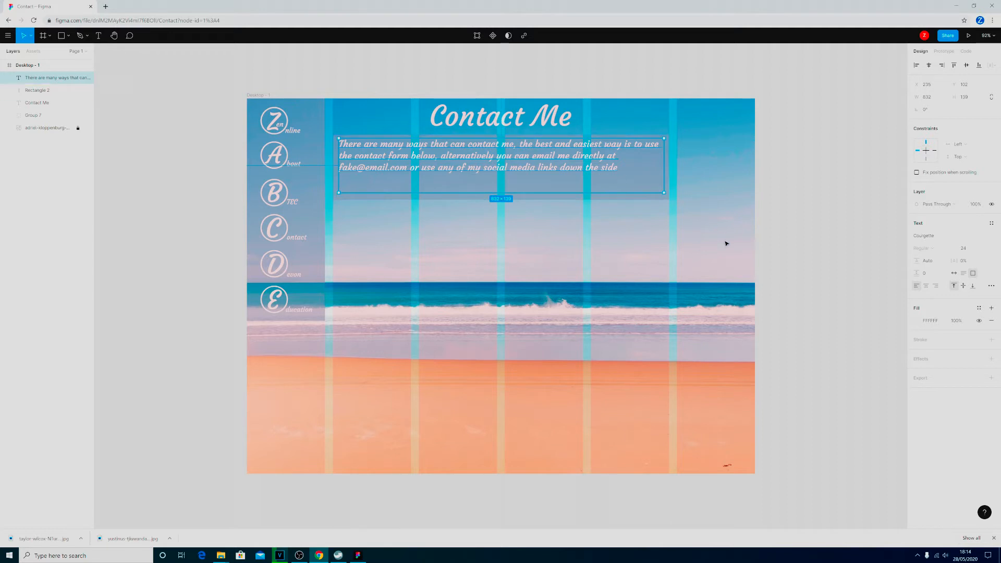
click(849, 233)
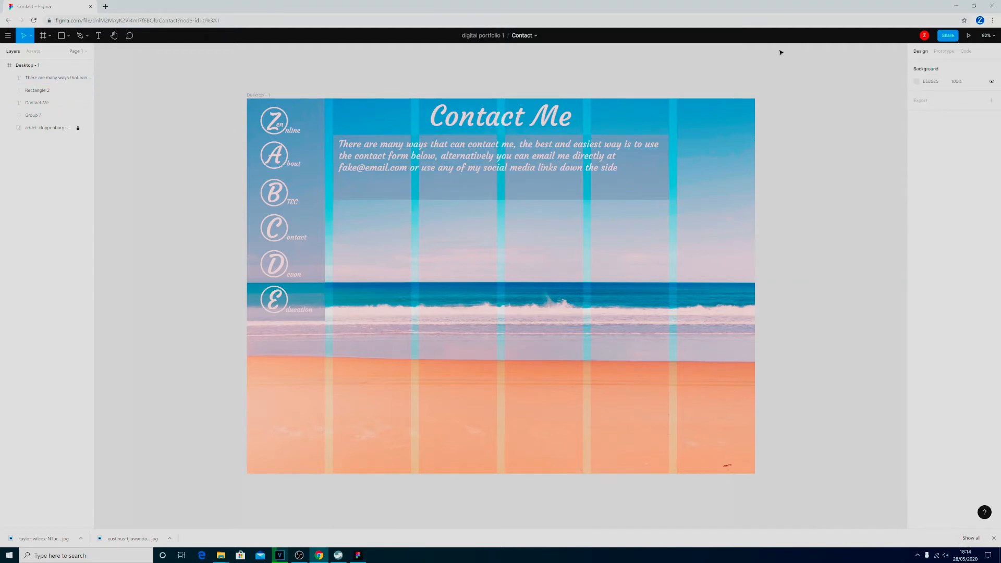
Preview the Contact page as a prototype, check it at 125% browser zoom, restore 100%, and return to the design file.
click(968, 35)
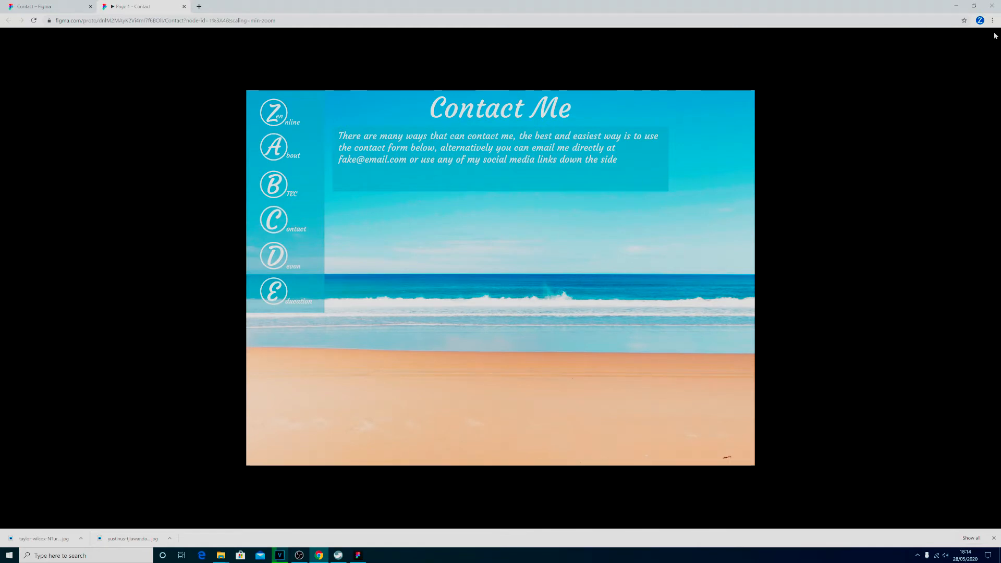
mouse_move(992, 32)
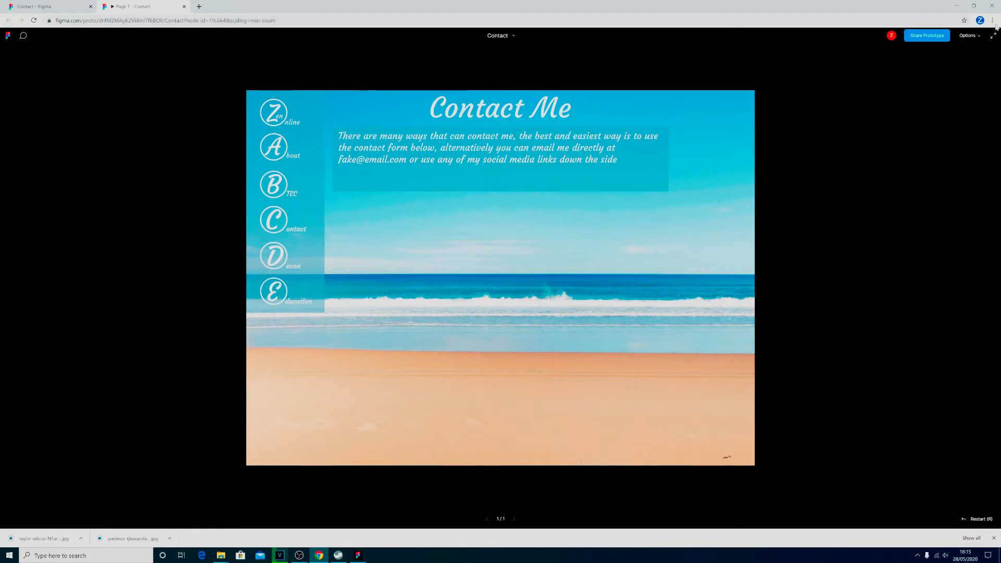
click(992, 20)
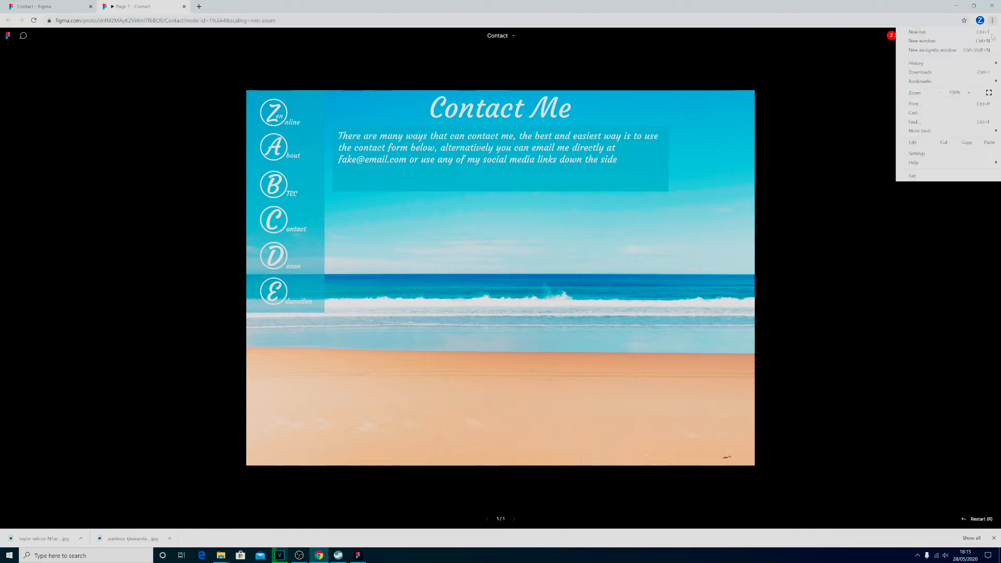
click(970, 93)
click(969, 93)
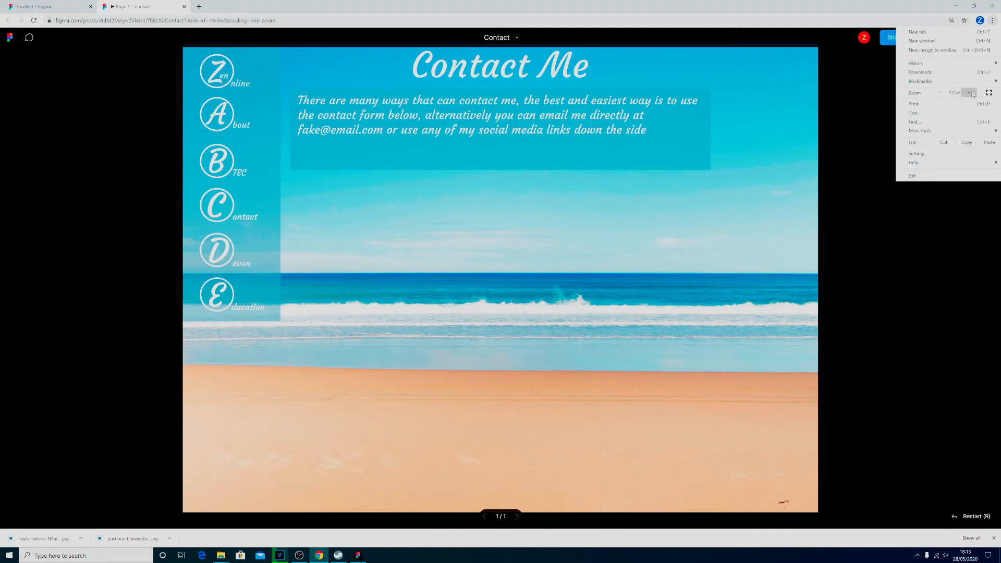
click(939, 93)
click(939, 93)
click(539, 235)
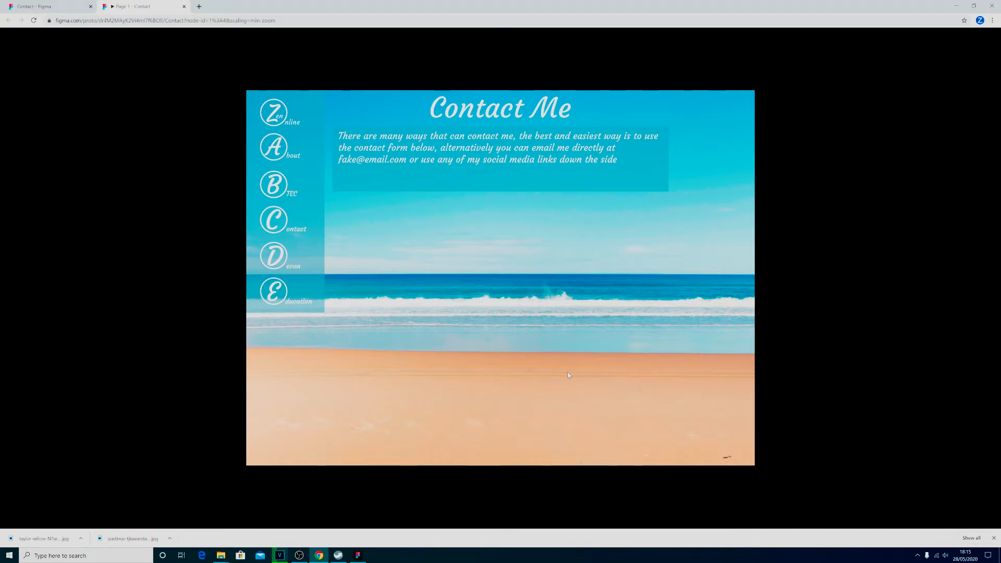
click(34, 7)
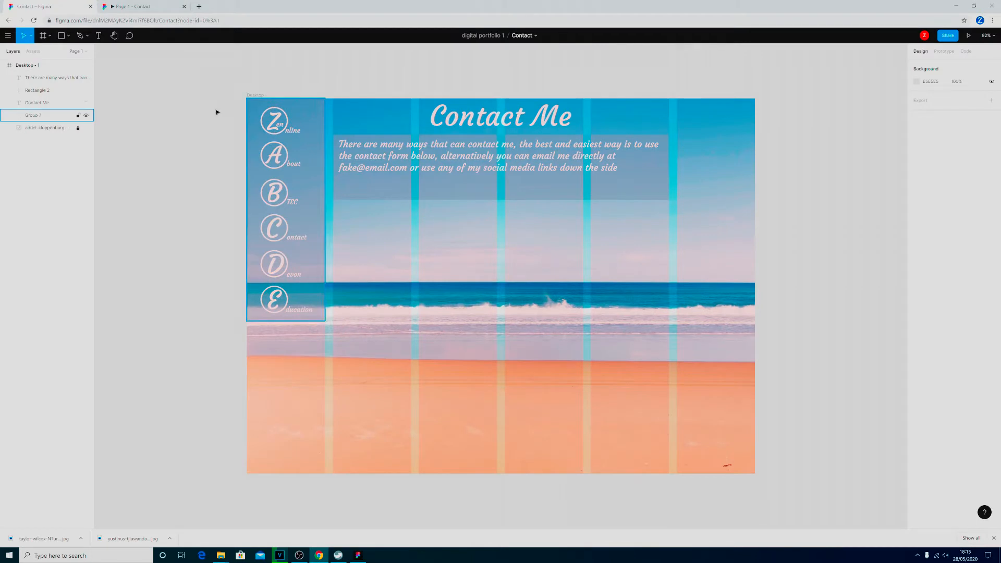
click(49, 36)
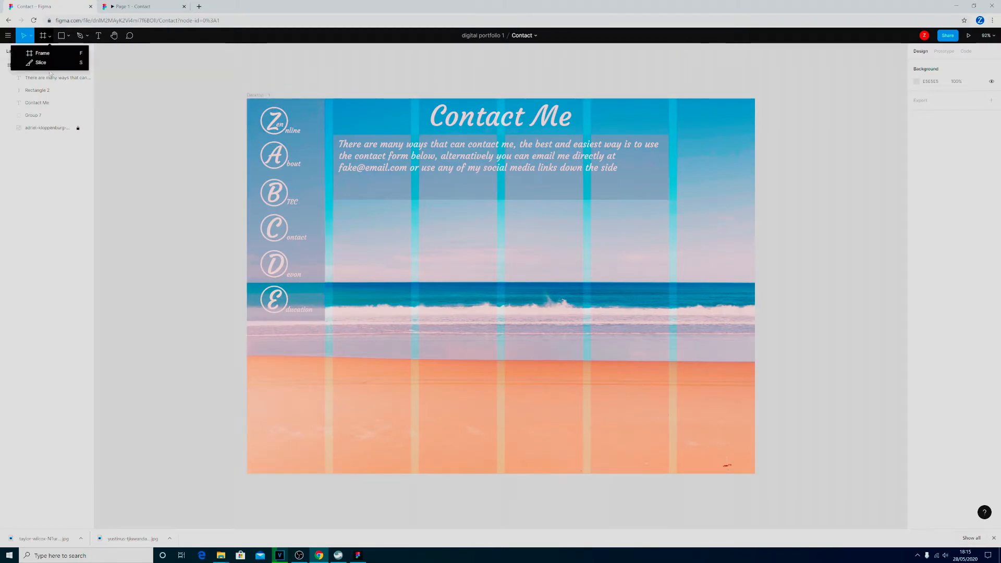
click(68, 37)
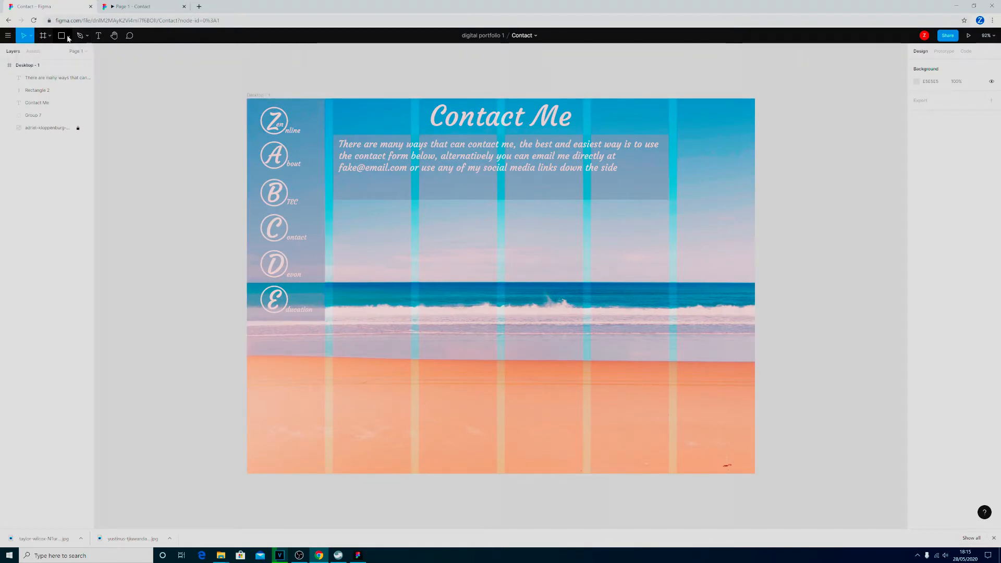
click(68, 38)
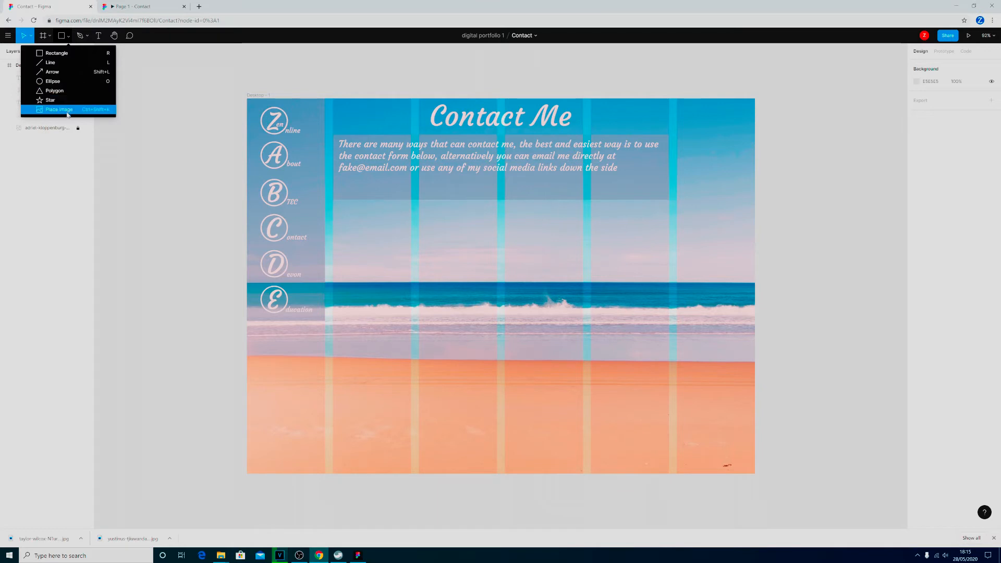
click(86, 35)
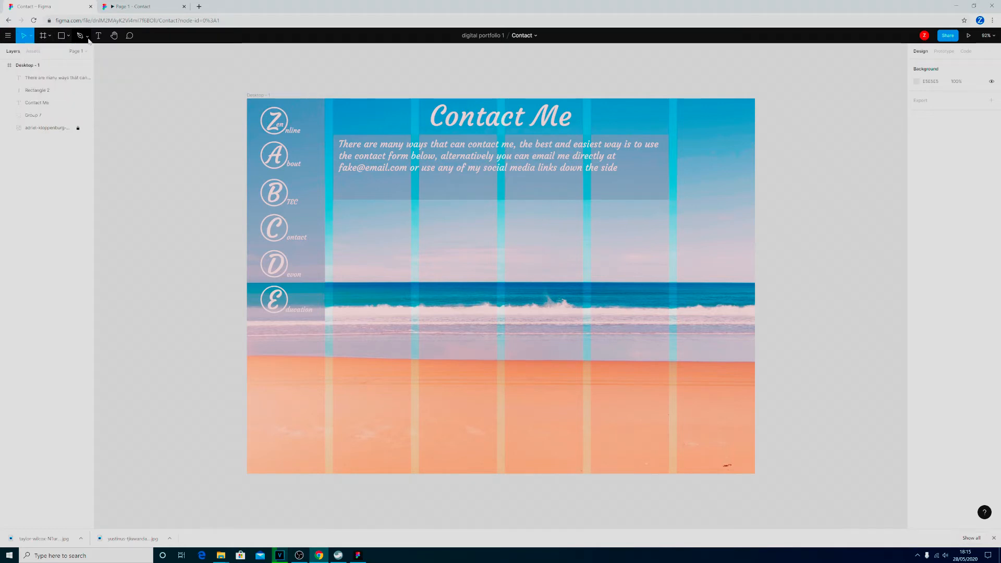
click(88, 36)
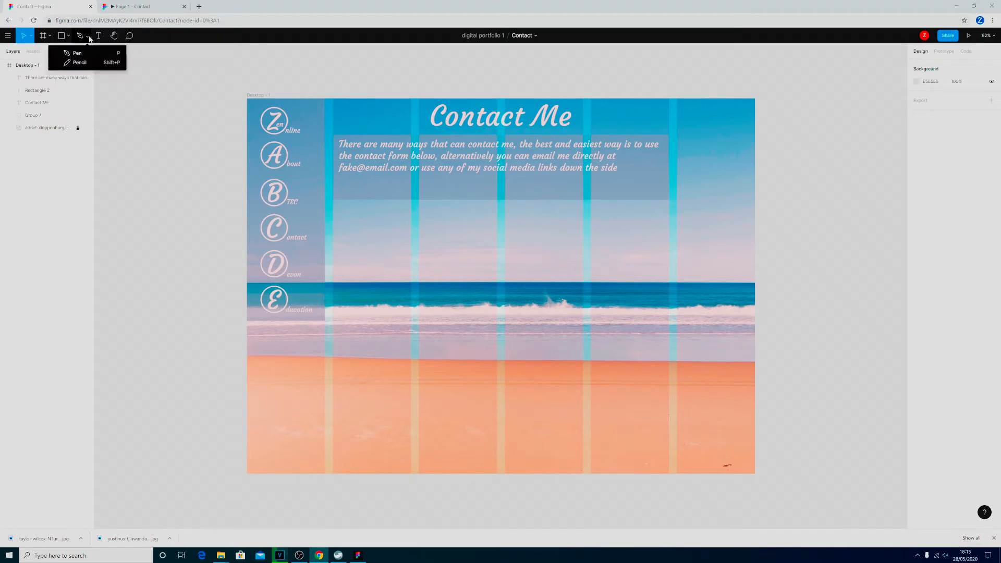
click(212, 41)
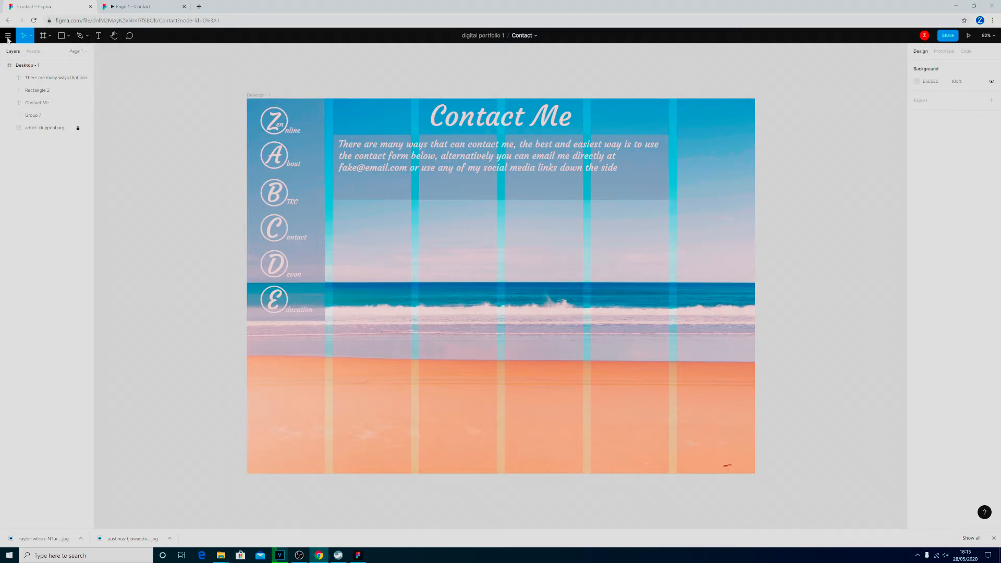
click(7, 36)
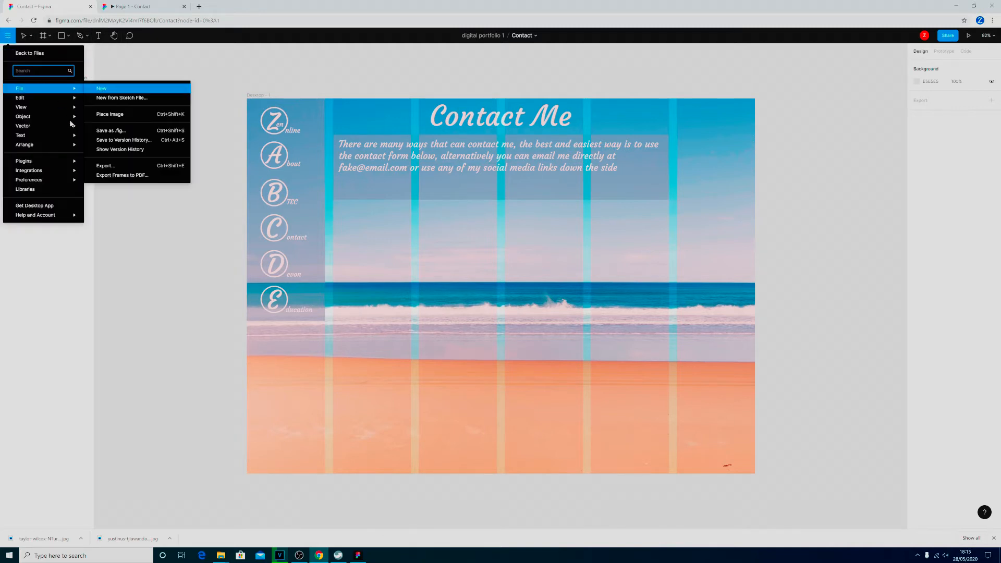
mouse_move(57, 116)
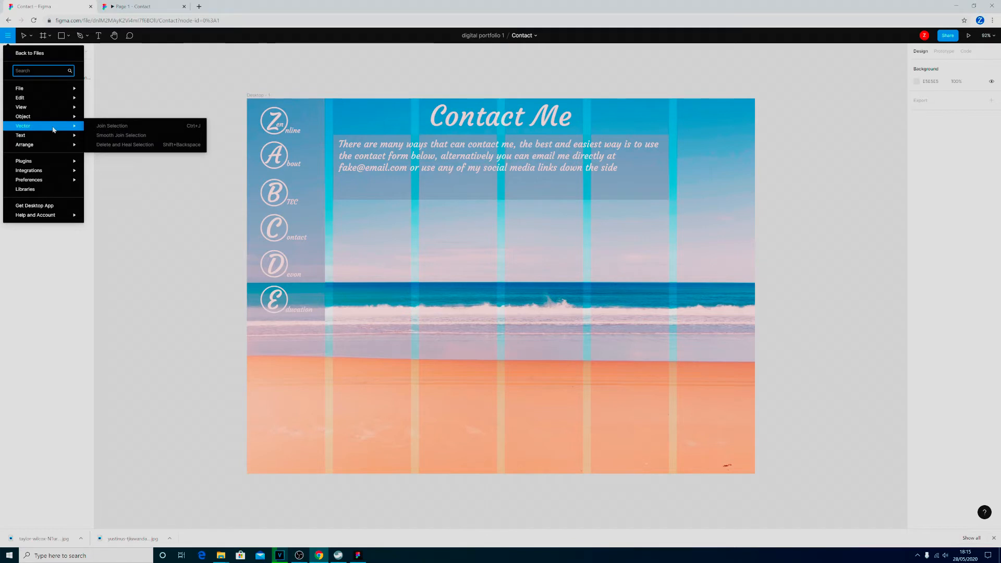
mouse_move(52, 144)
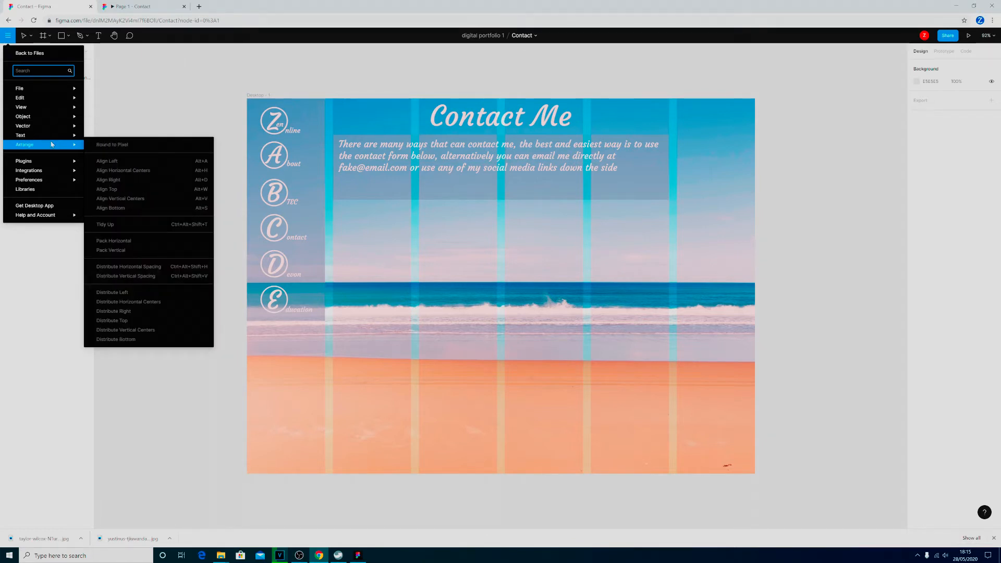
mouse_move(51, 162)
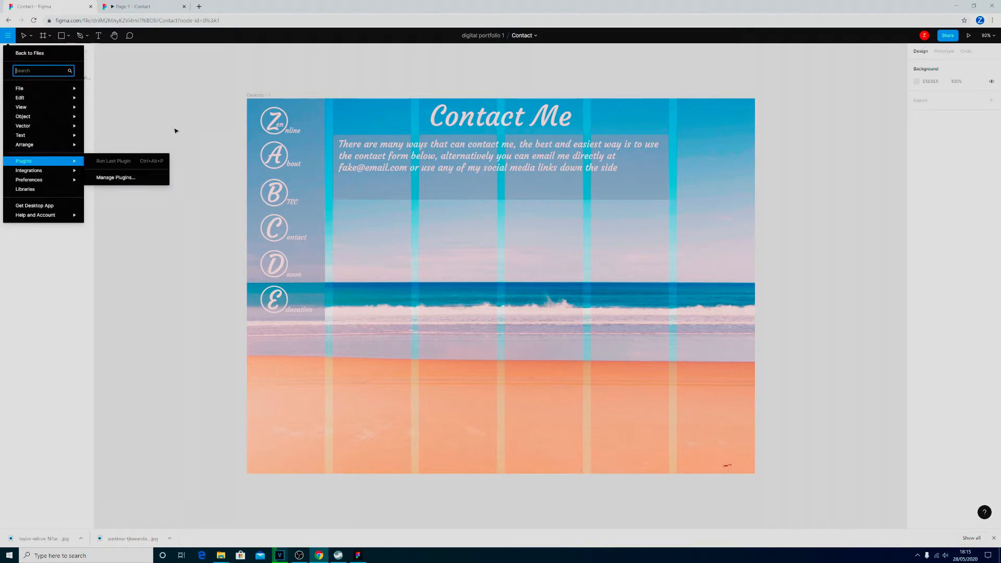
click(188, 113)
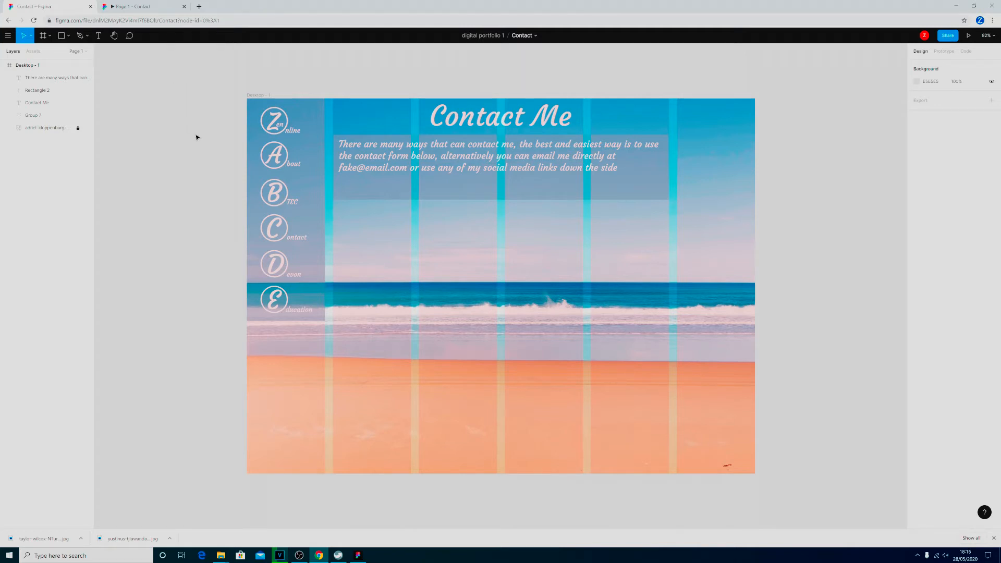
Open the index (home) file from the digital portfolio 1 project and copy the tilted welcome postcard group.
click(8, 35)
click(20, 55)
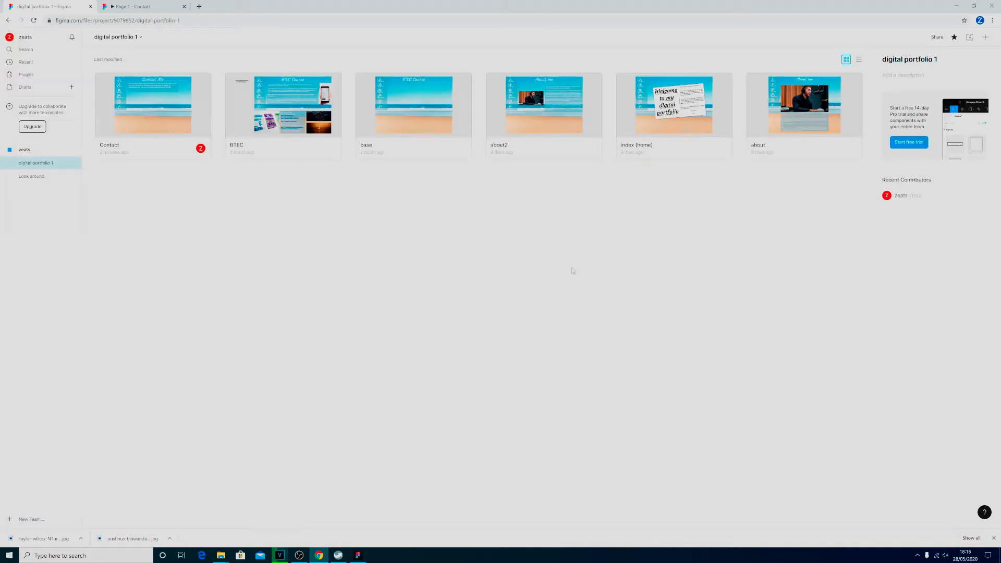
double_click(659, 112)
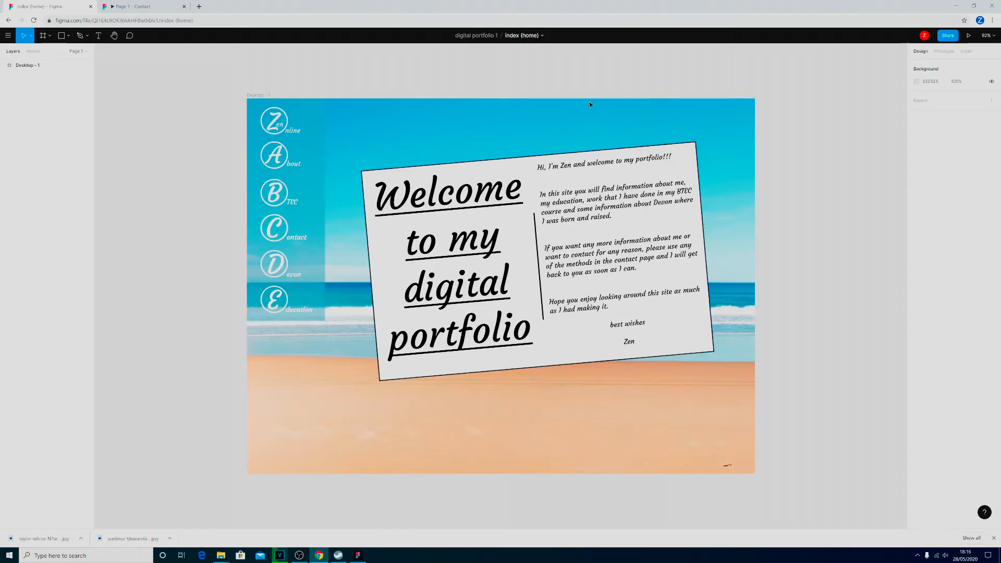
click(4, 65)
click(31, 78)
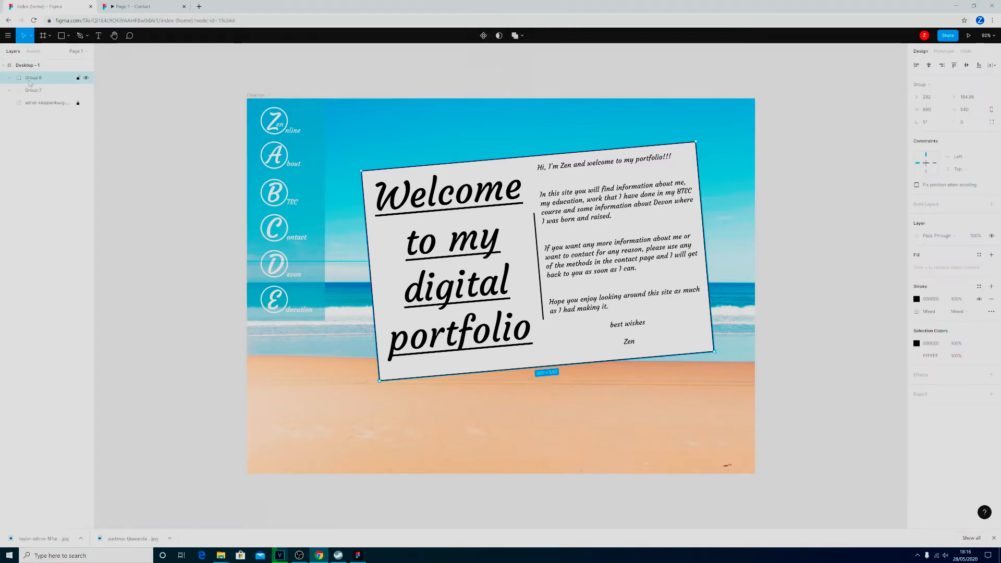
click(32, 92)
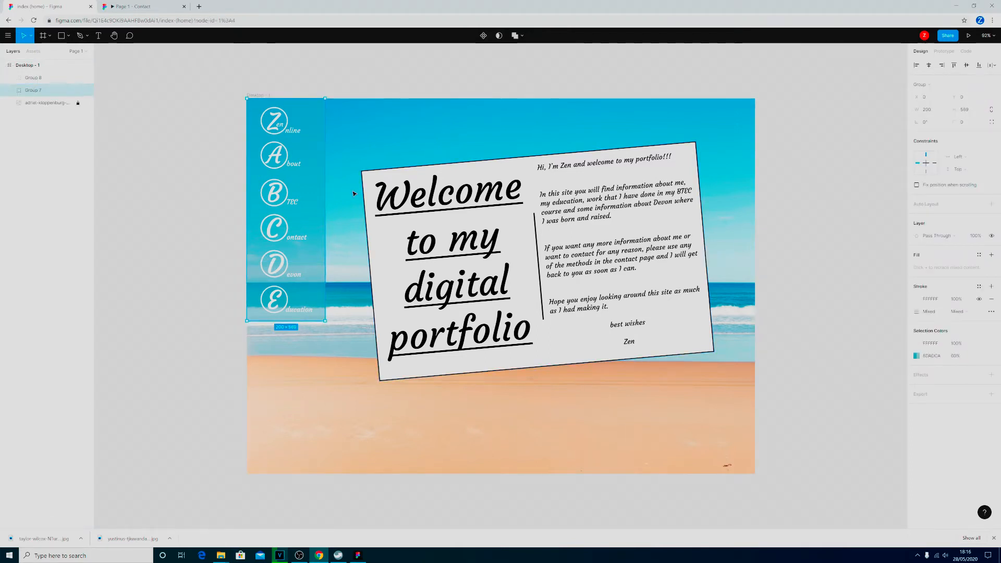
click(31, 78)
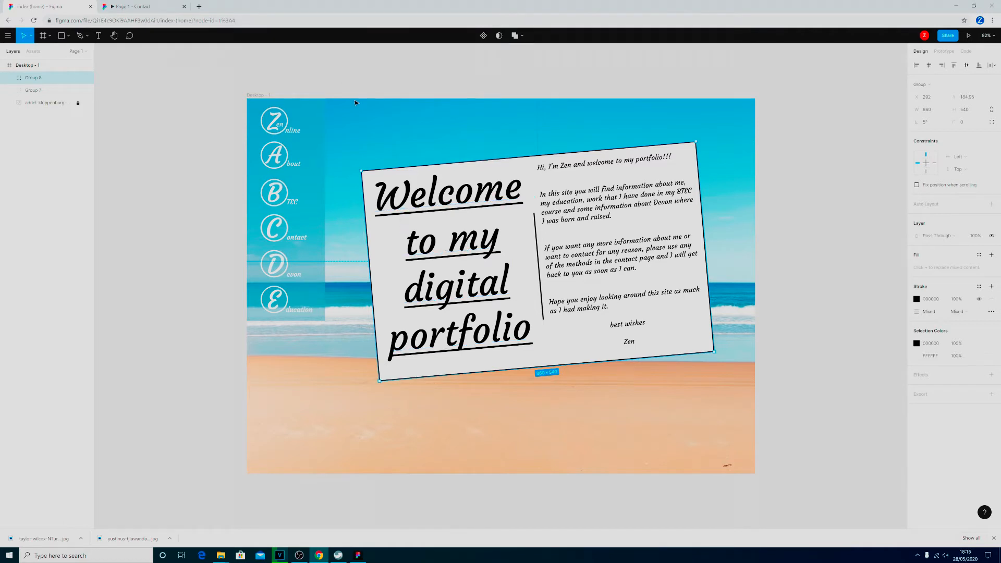
Return to the project files, reopen the Contact file and paste the welcome postcard group onto the page.
click(9, 36)
click(28, 55)
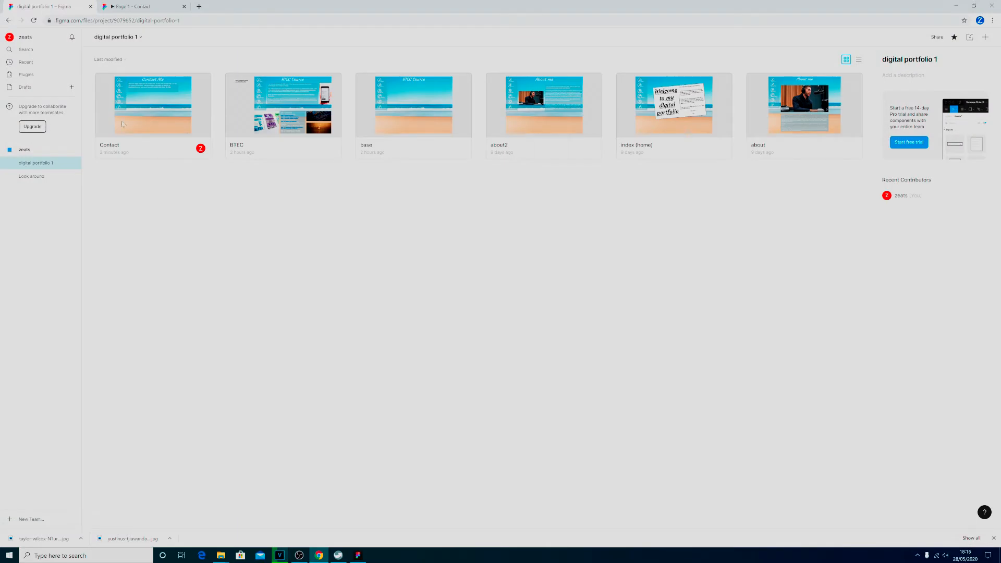
click(148, 122)
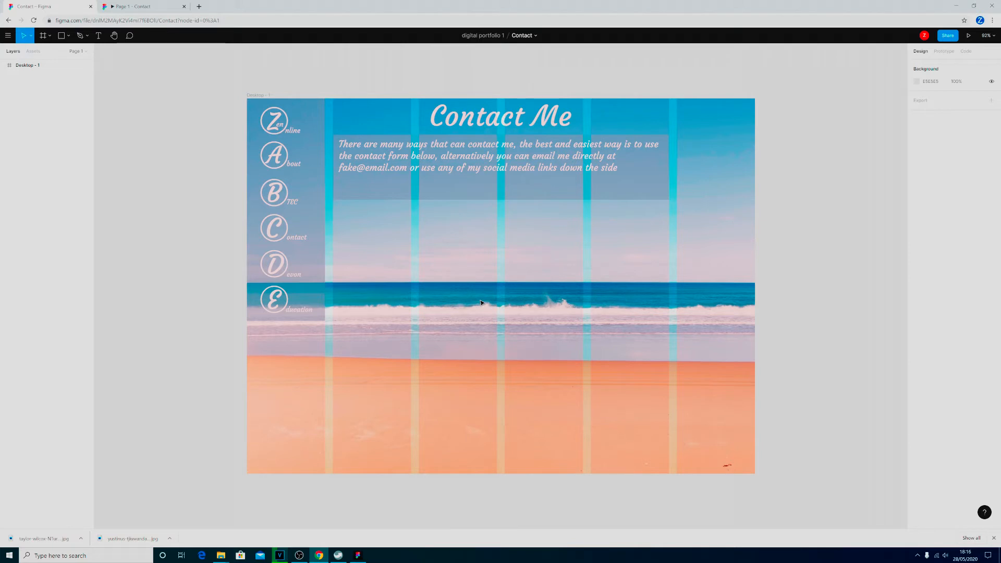
key(ctrl+v)
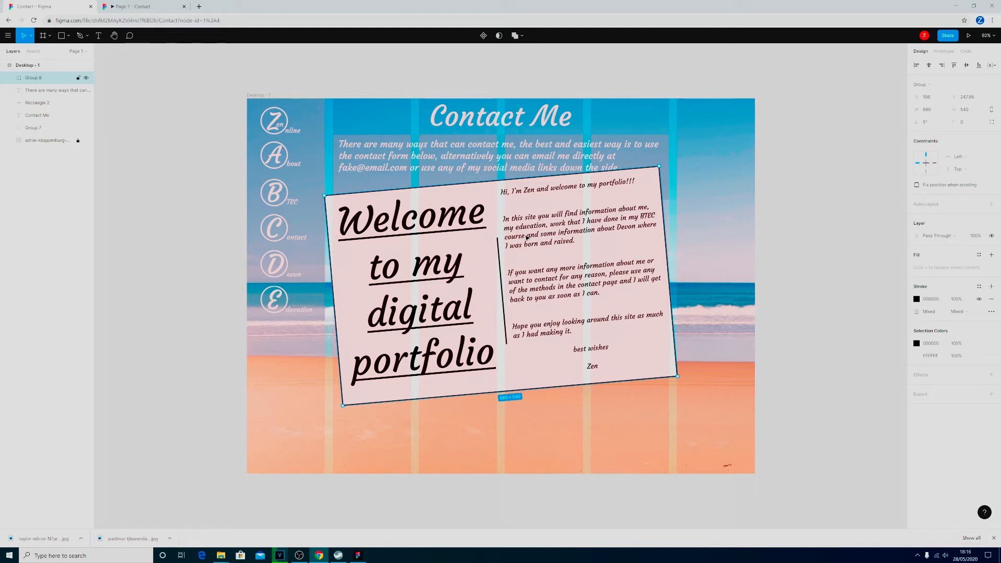
Set the postcard group's rotation to 0° and place it below the blue introduction box, aligned with the middle four columns at X 221, Y 299.
click(931, 124)
key(Return)
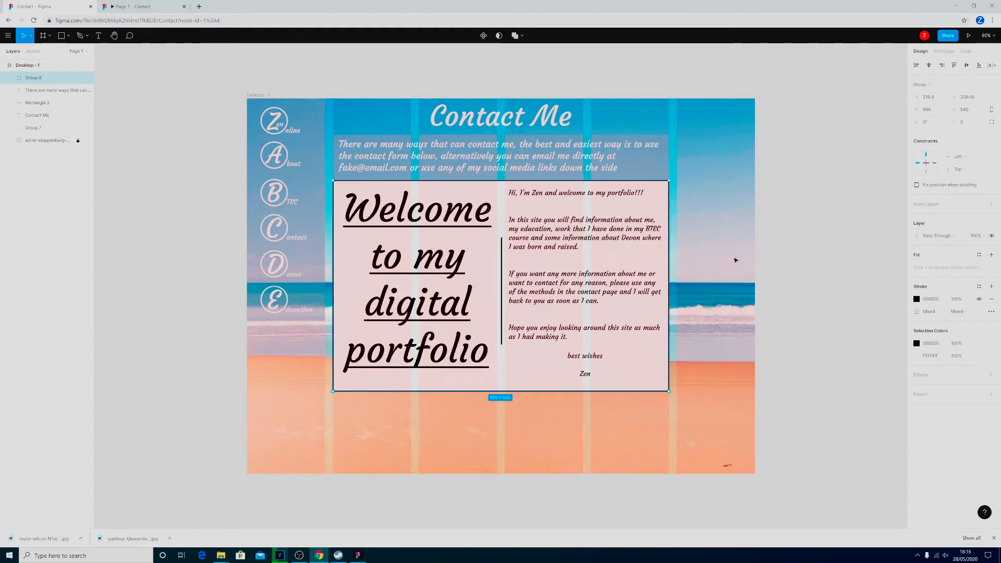
drag(530, 254, 531, 291)
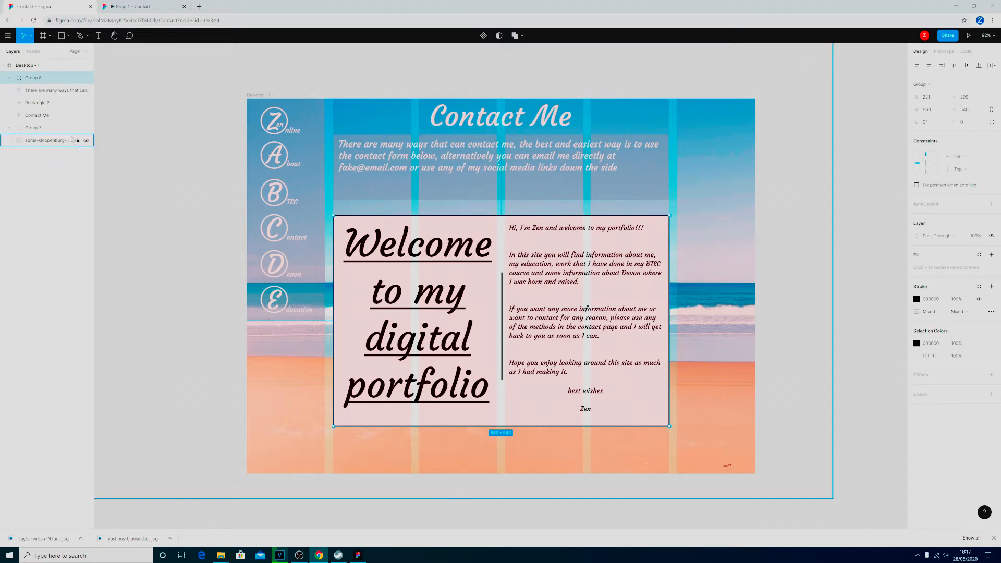
Delete the sign-off, introduction and welcome texts from the postcard group, keeping its background rectangle and centre line.
click(58, 90)
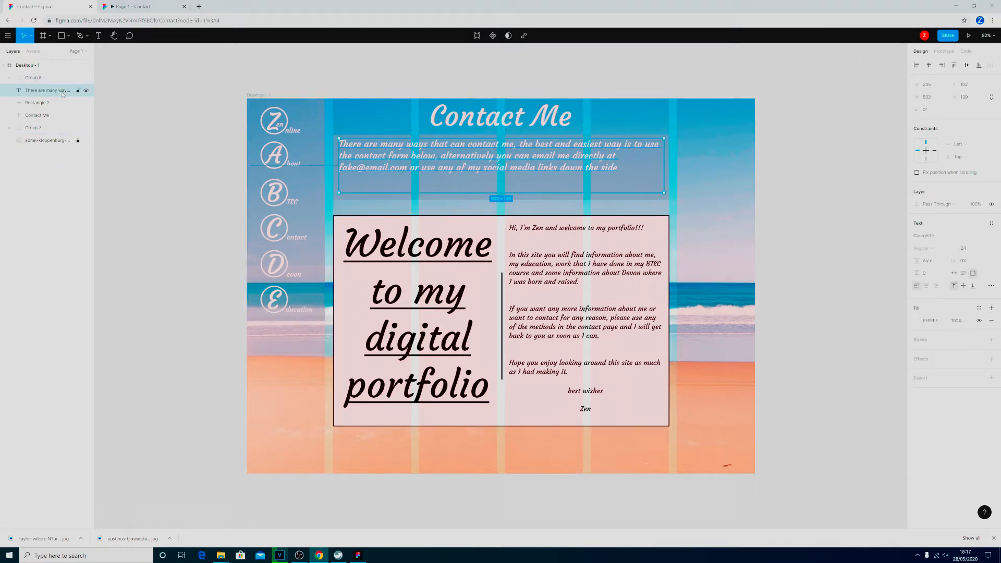
click(9, 78)
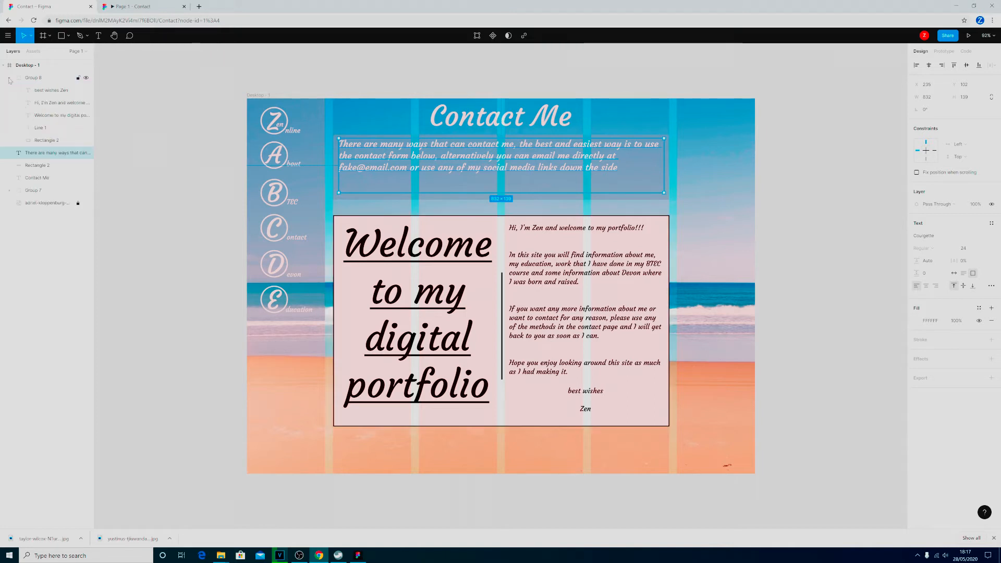
click(48, 91)
key(Delete)
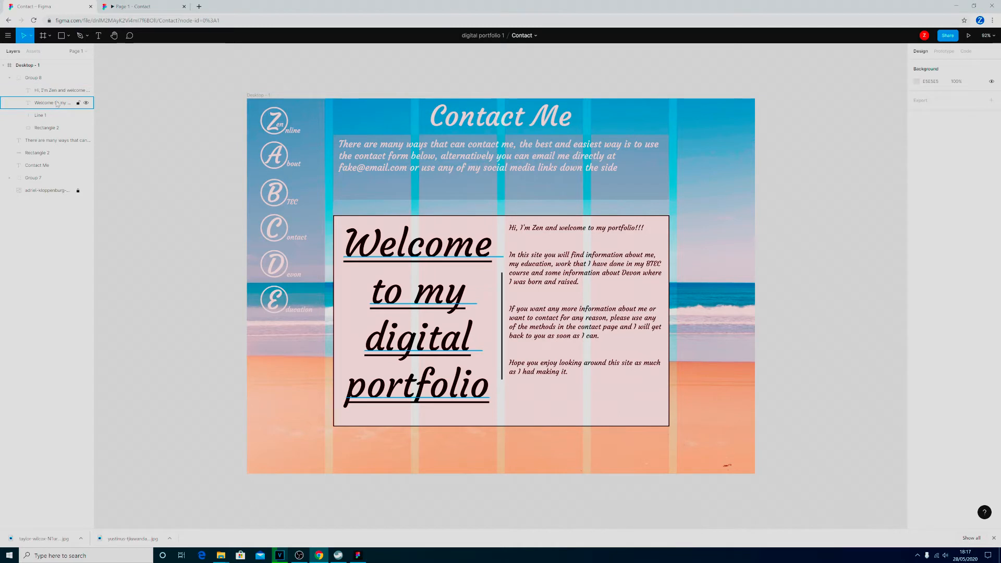
click(55, 91)
key(Delete)
click(54, 91)
key(Delete)
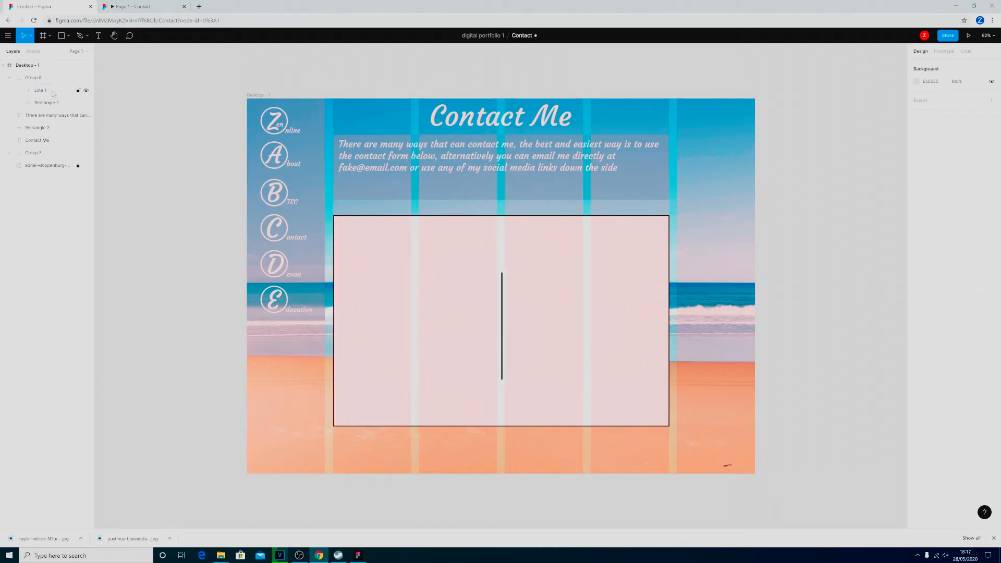
Draw a rectangle about 380 by 410 px inside the right half of the postcard.
click(397, 238)
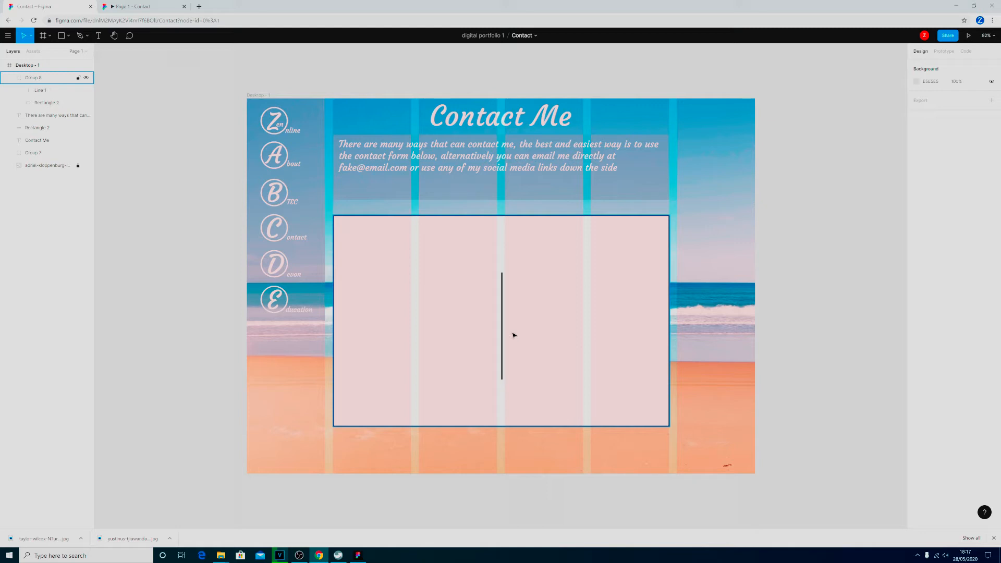
key(Escape)
click(69, 37)
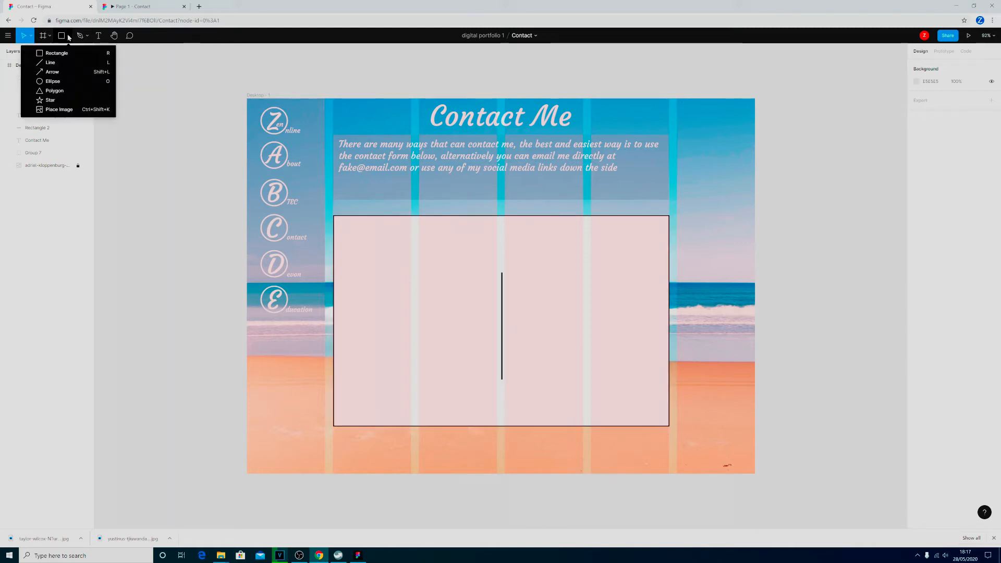
click(57, 54)
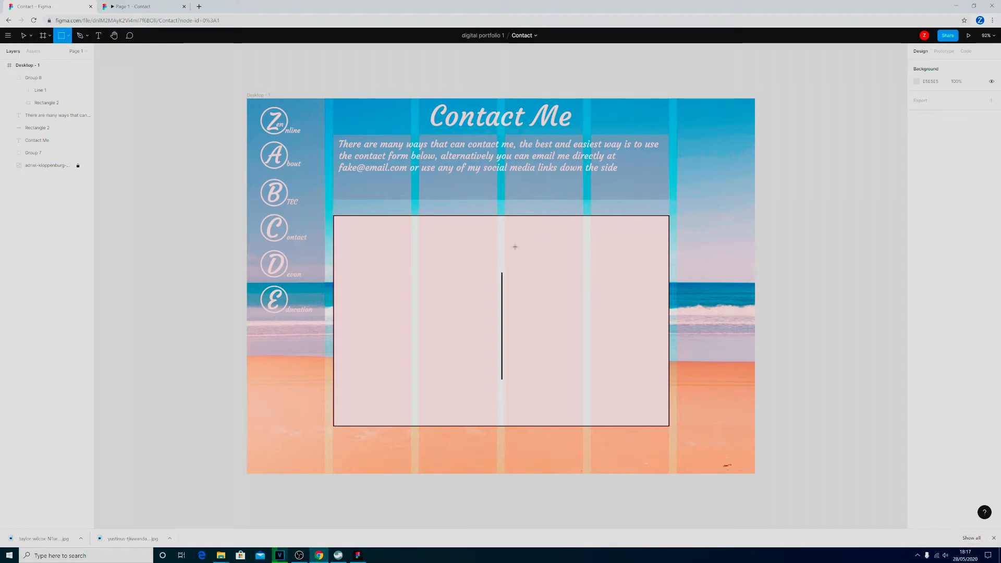
drag(508, 226, 657, 389)
drag(584, 226, 550, 228)
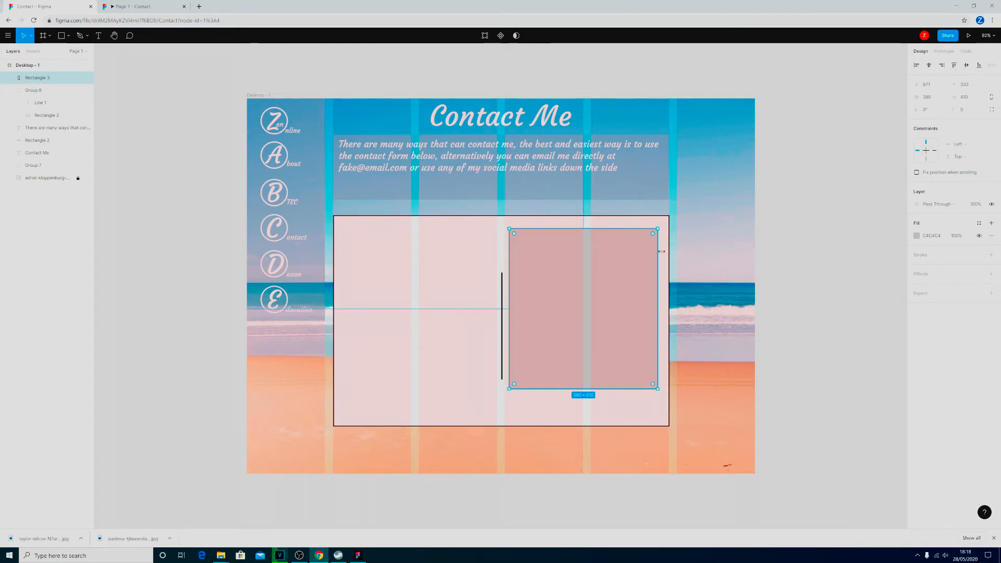
Adjust all four edges of the grey rectangle to about 386 by 408 px, evening its margins and leaving space beneath, and keep it selected.
drag(511, 301, 510, 301)
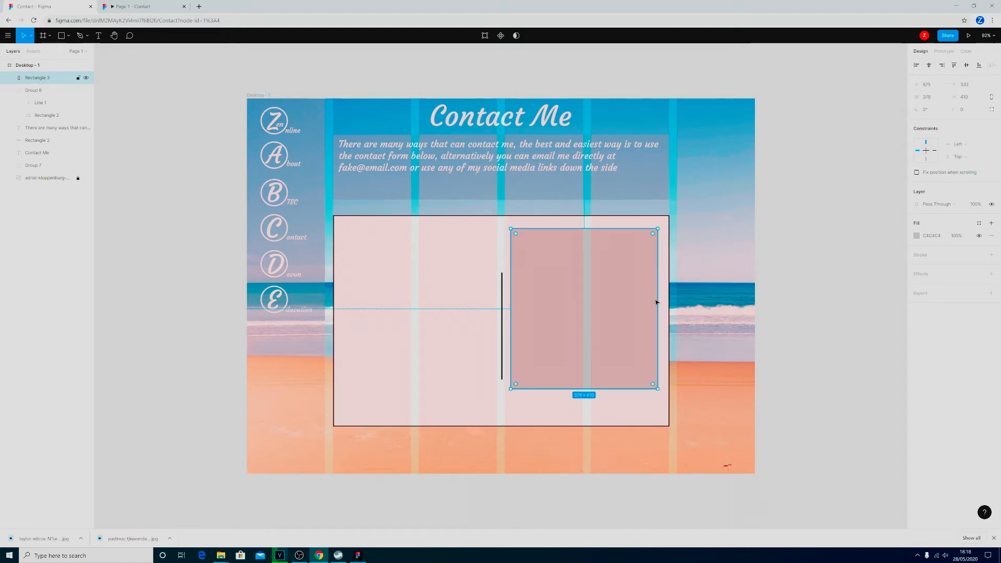
drag(658, 301, 661, 300)
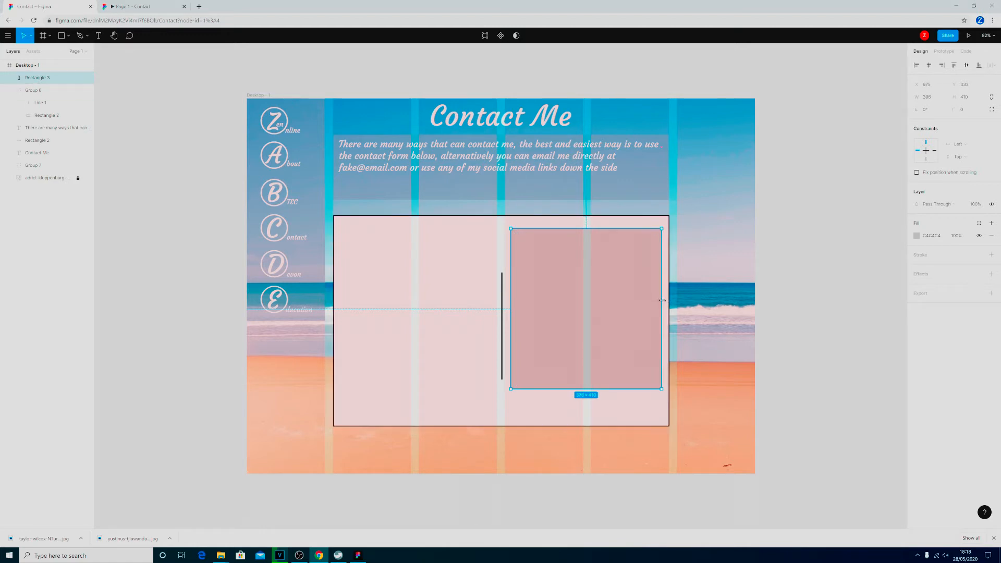
drag(594, 227, 593, 222)
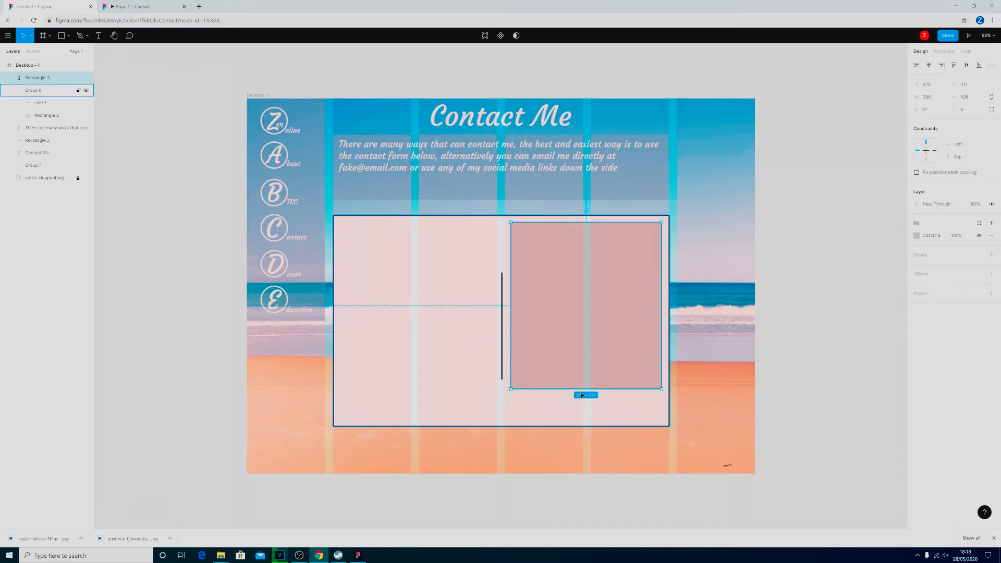
drag(582, 389, 582, 381)
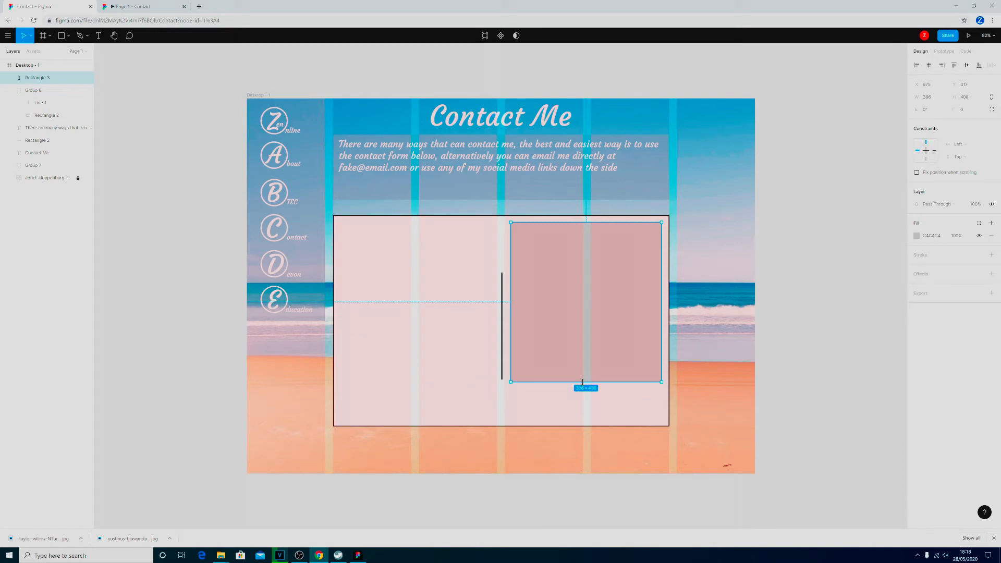
click(613, 419)
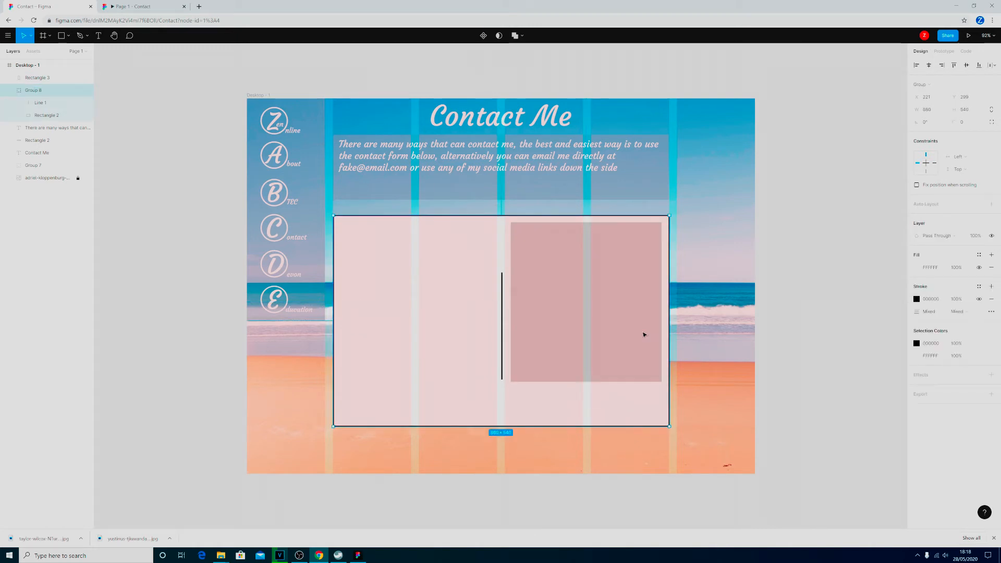
double_click(592, 319)
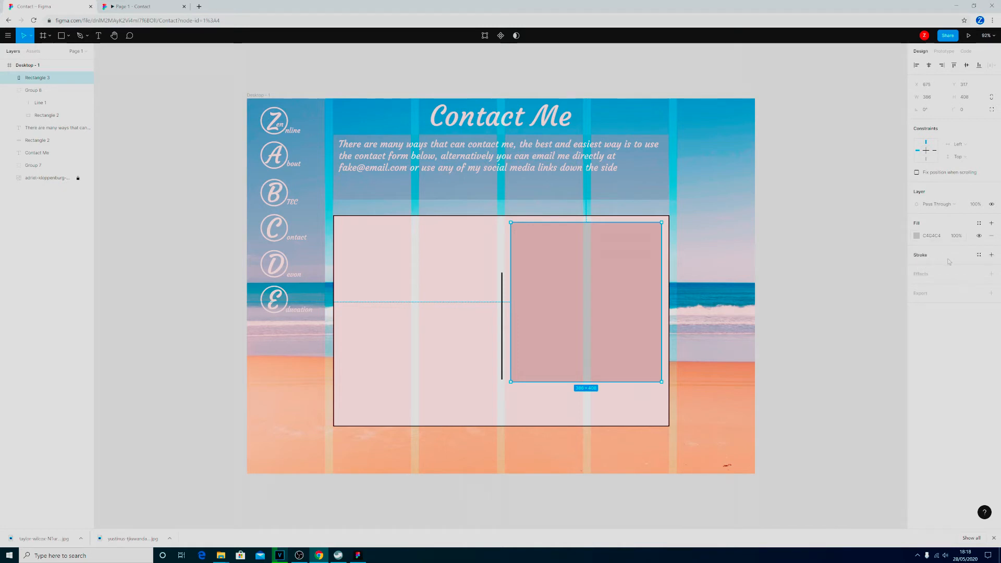
Give the large rectangle in the postcard's right half a black stroke of width 3 and a white FFFFFF fill.
click(991, 255)
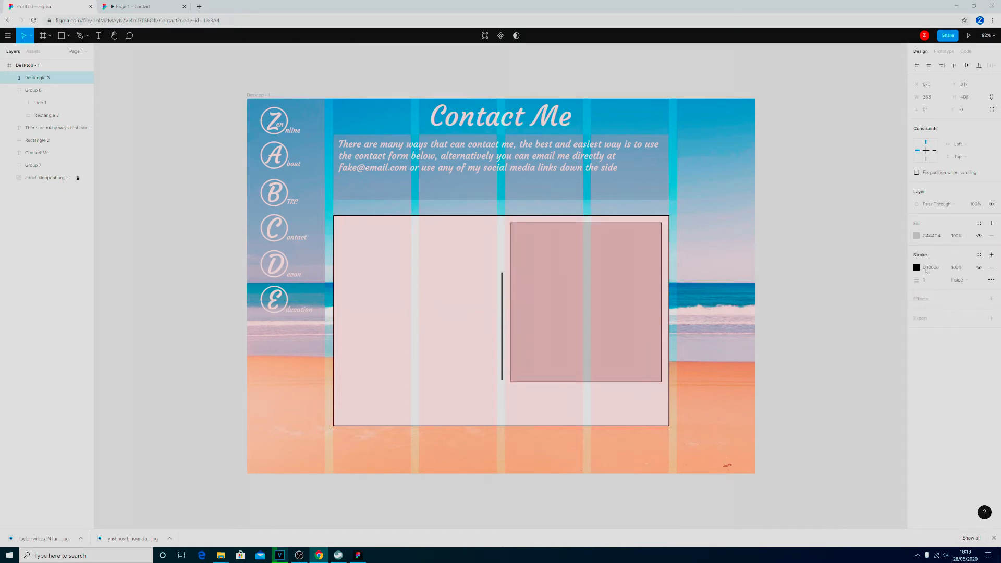
click(926, 283)
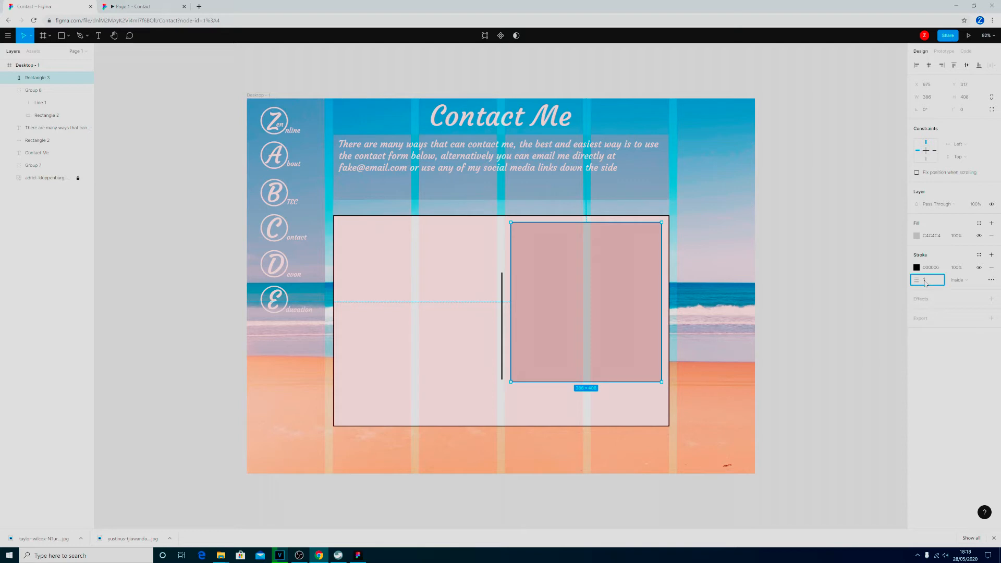
text(3)
key(Return)
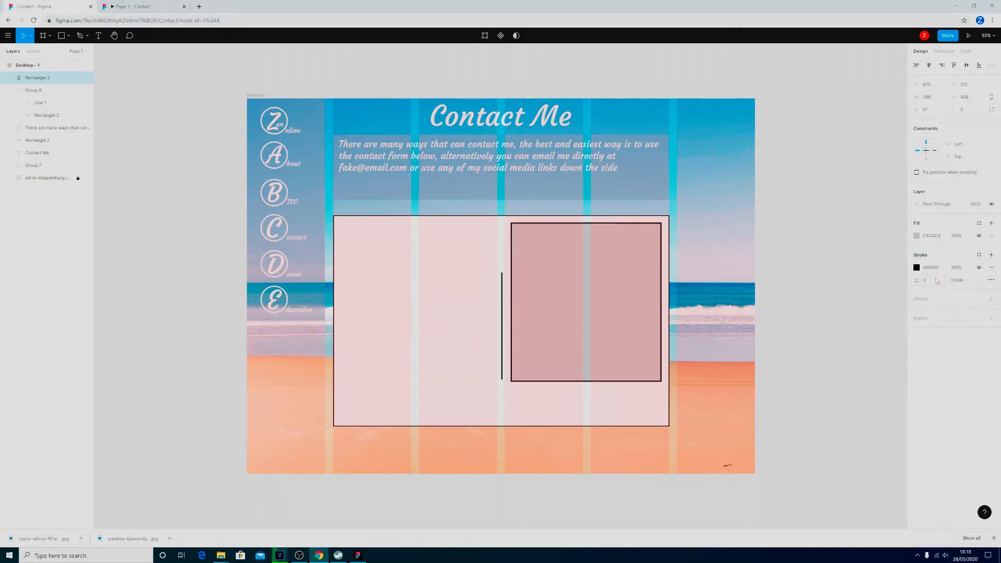
click(917, 236)
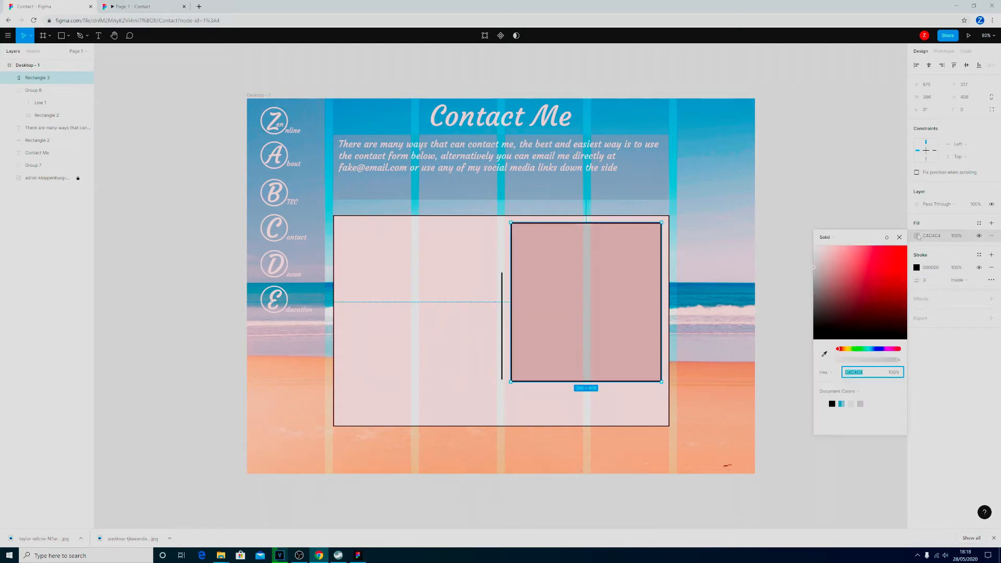
click(824, 404)
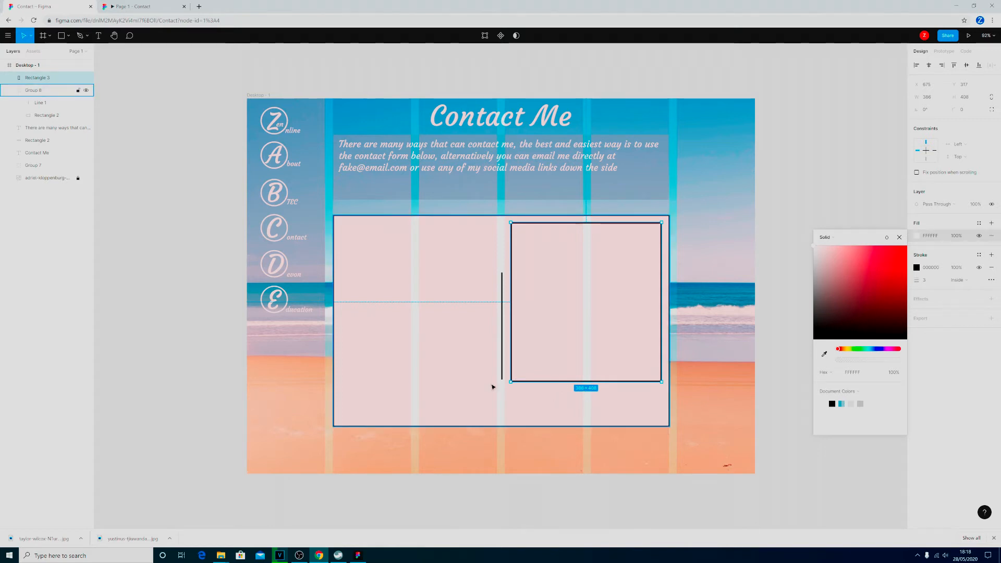
Draw a button rectangle about 133 by 49 px centred beneath the large box, with a black stroke of 3 and white fill.
click(62, 36)
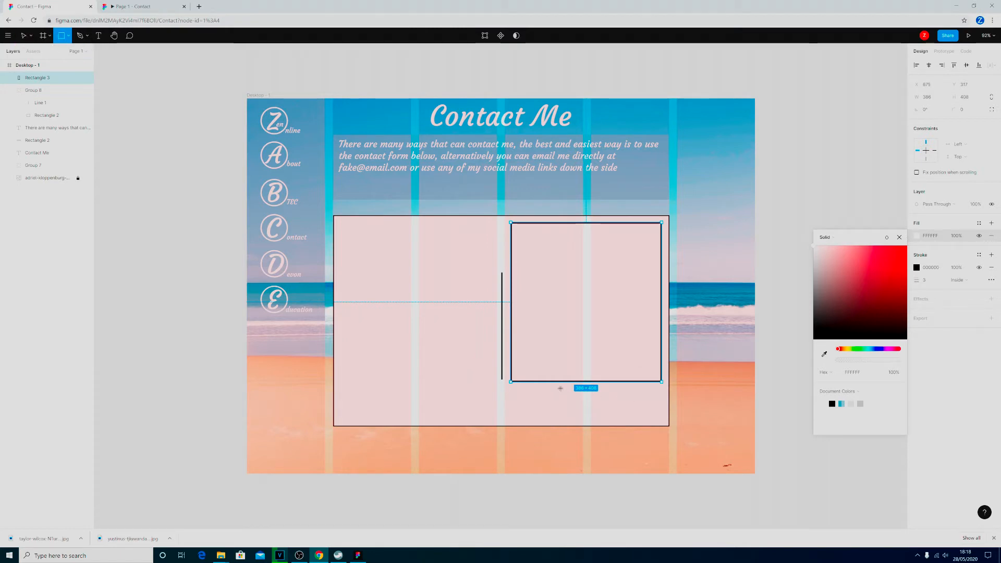
mouse_move(563, 388)
mouse_down()
mouse_move(584, 412)
mouse_move(616, 409)
mouse_move(590, 405)
mouse_up()
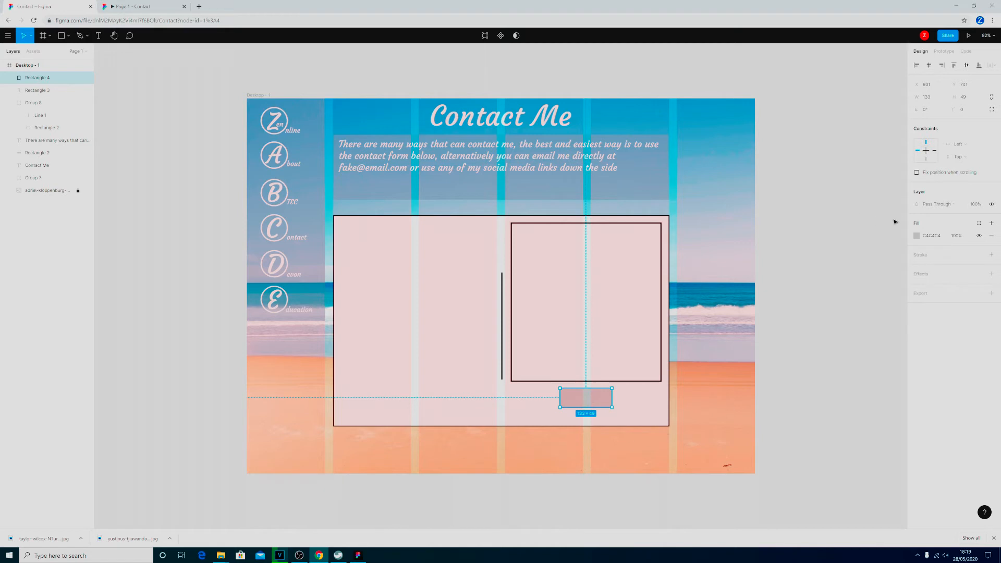
click(991, 254)
click(933, 282)
text(3)
key(Return)
click(916, 236)
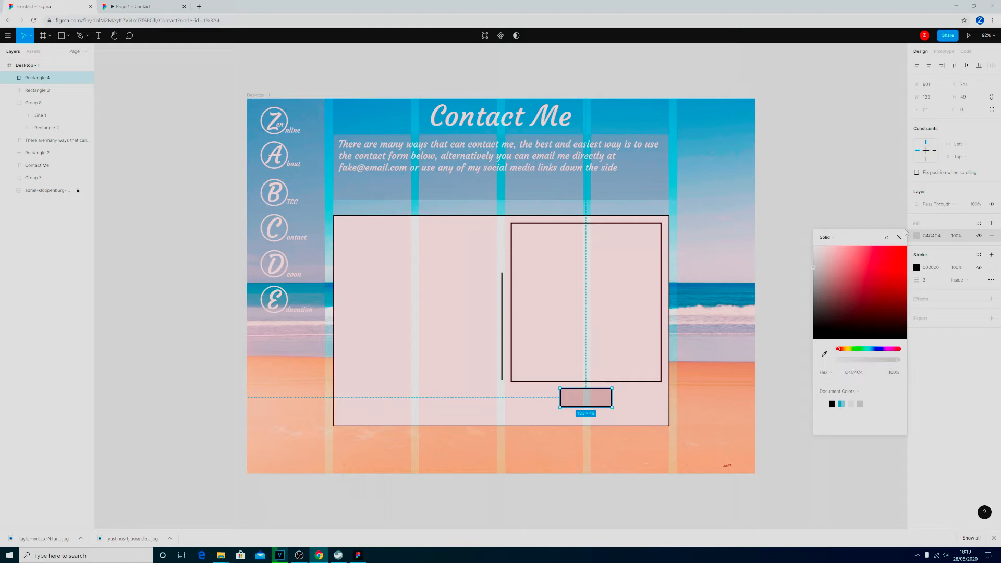
click(827, 403)
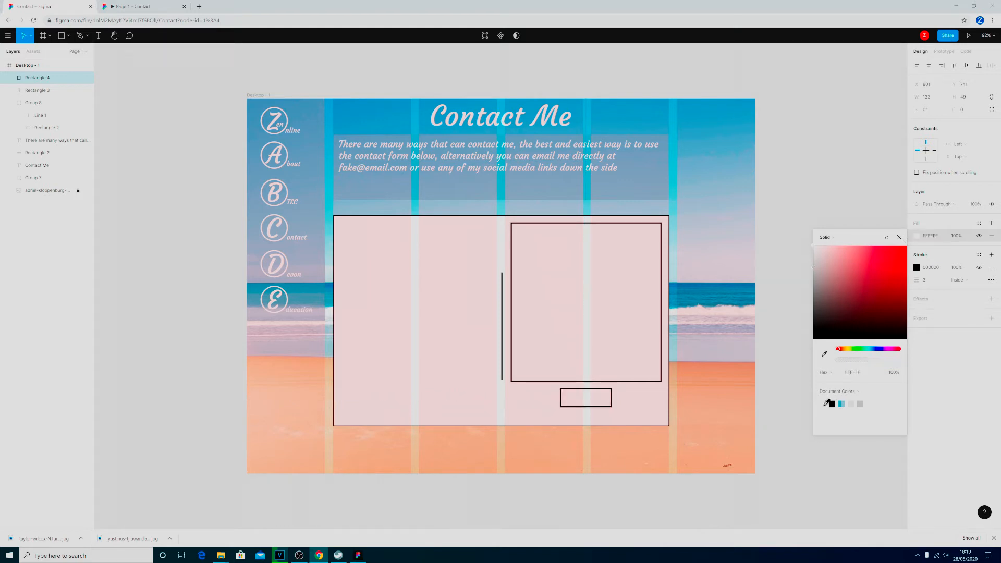
click(904, 237)
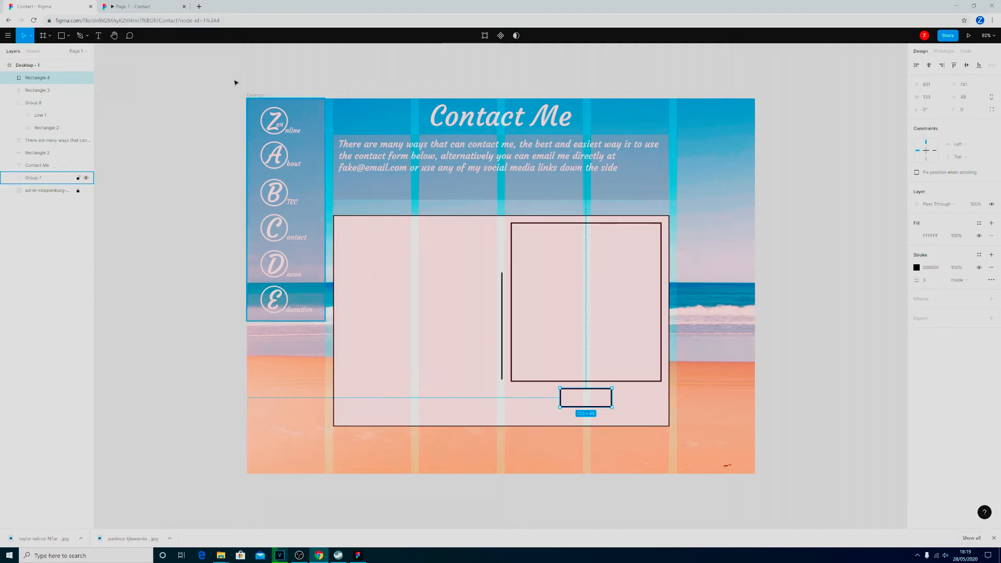
Add a text box reading "Submit" inside the small button rectangle.
key(t)
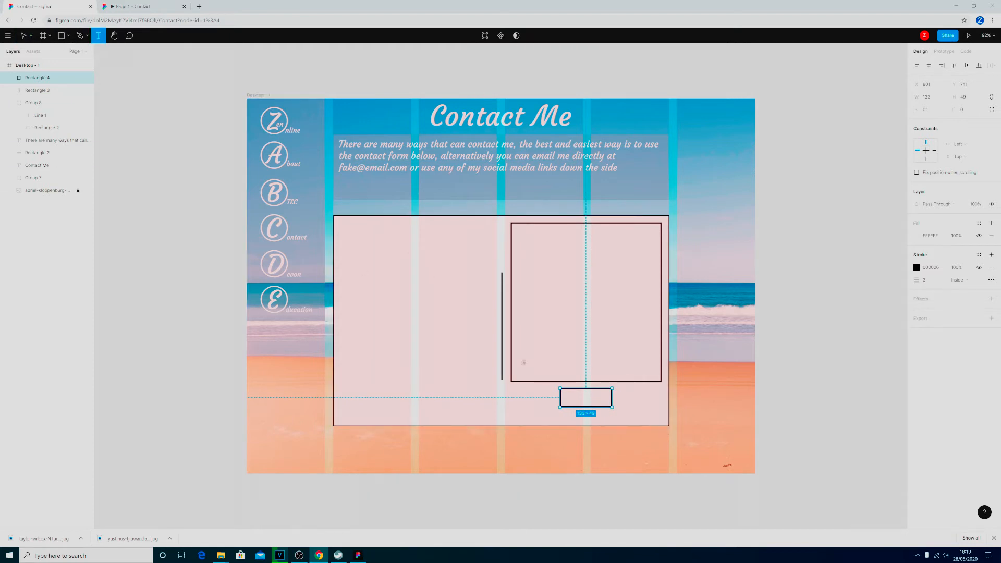
drag(564, 391, 609, 406)
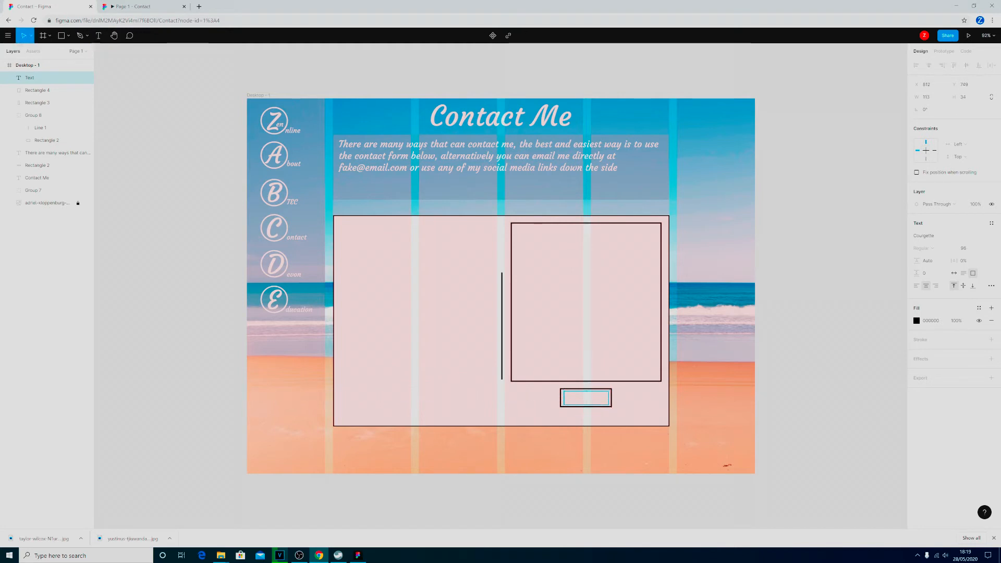
text(Submit)
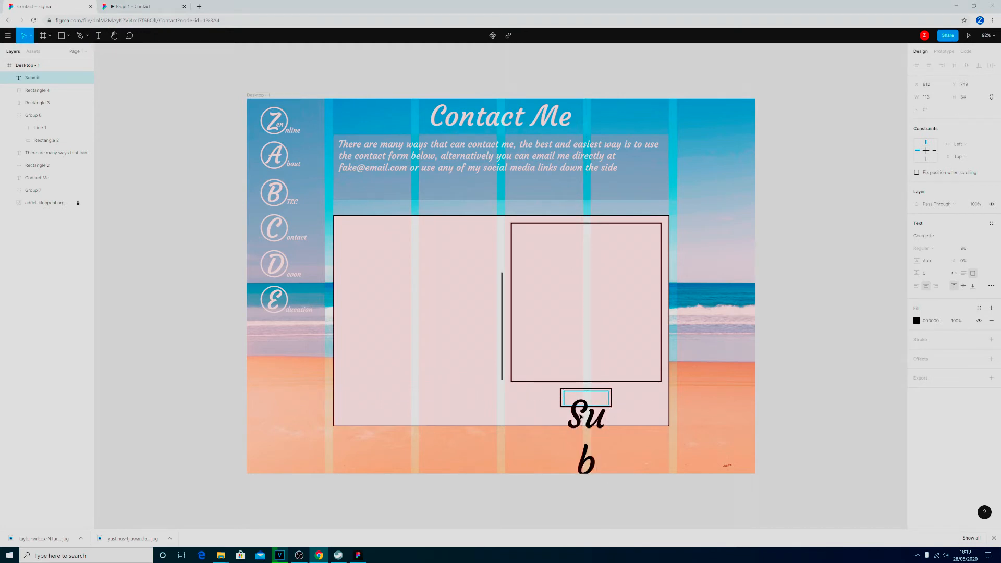
Try font sizes 18 and 36 on the whole Submit text.
click(982, 249)
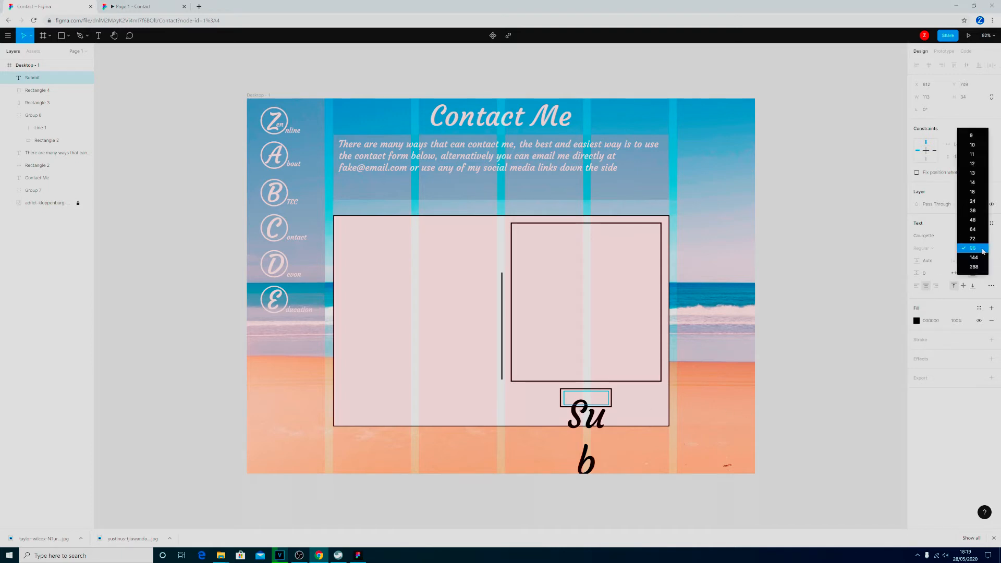
click(979, 193)
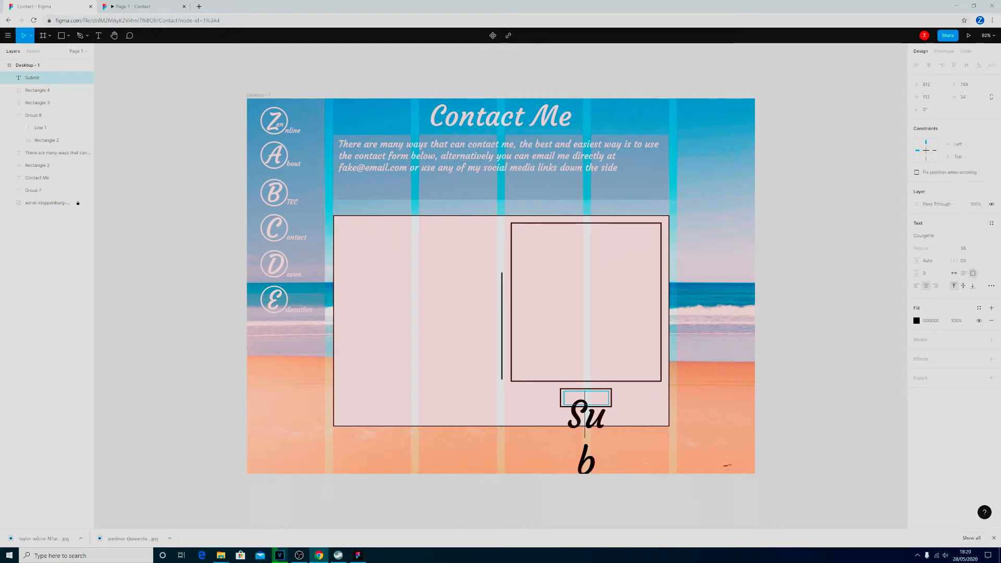
double_click(585, 420)
click(967, 250)
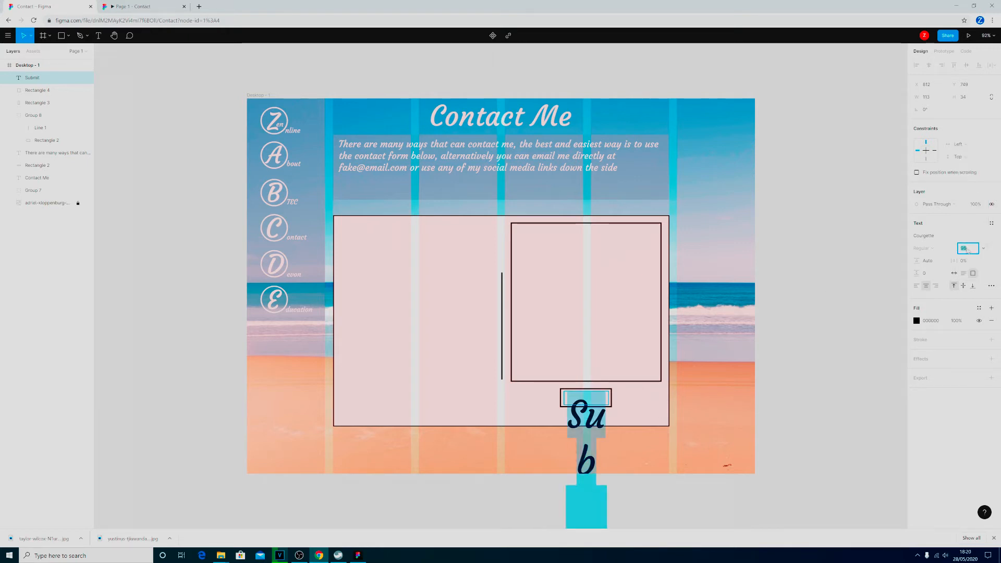
text(18)
key(Return)
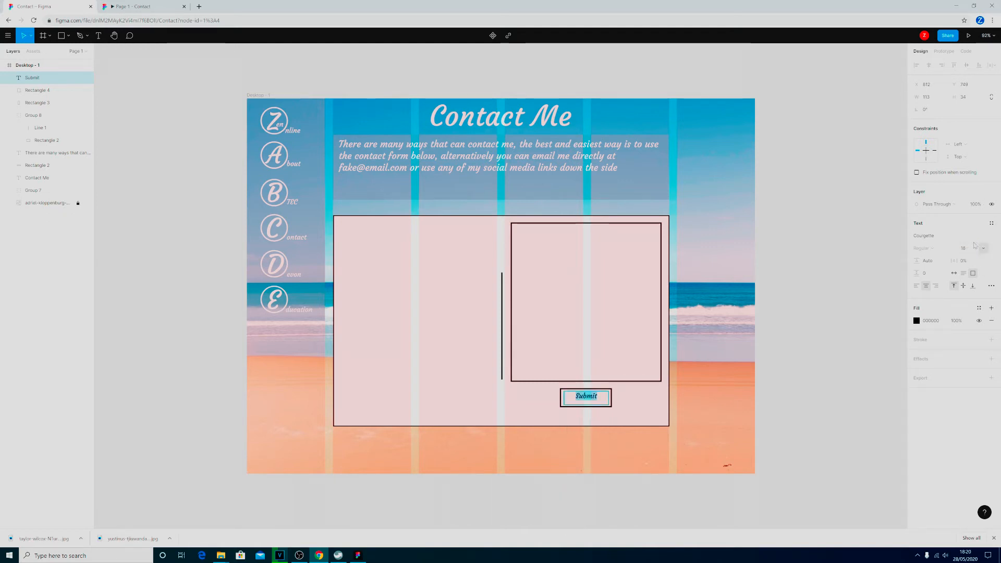
click(984, 248)
click(980, 266)
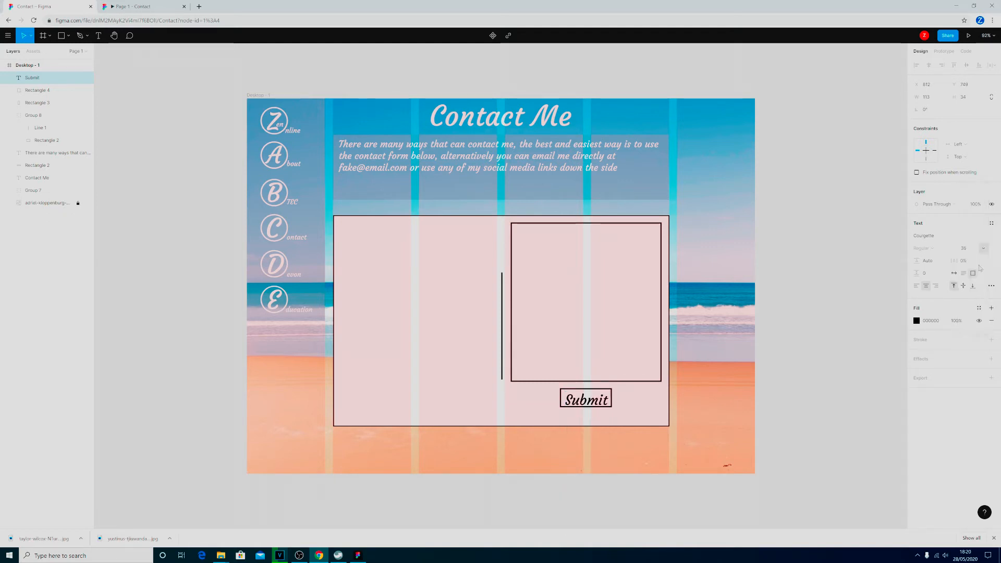
key(Return)
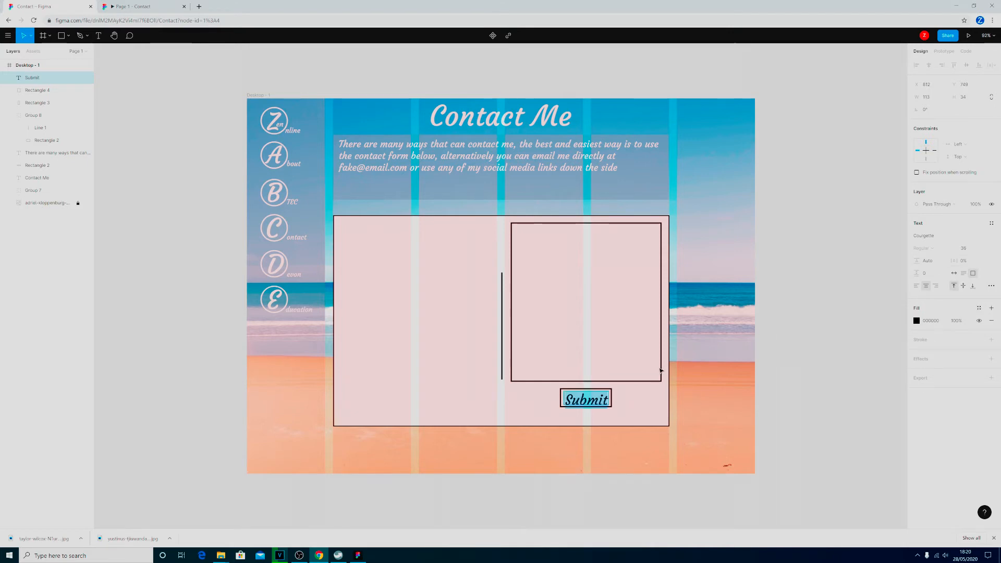
Set the Submit text's font size to 32.
click(978, 249)
text(32)
key(Return)
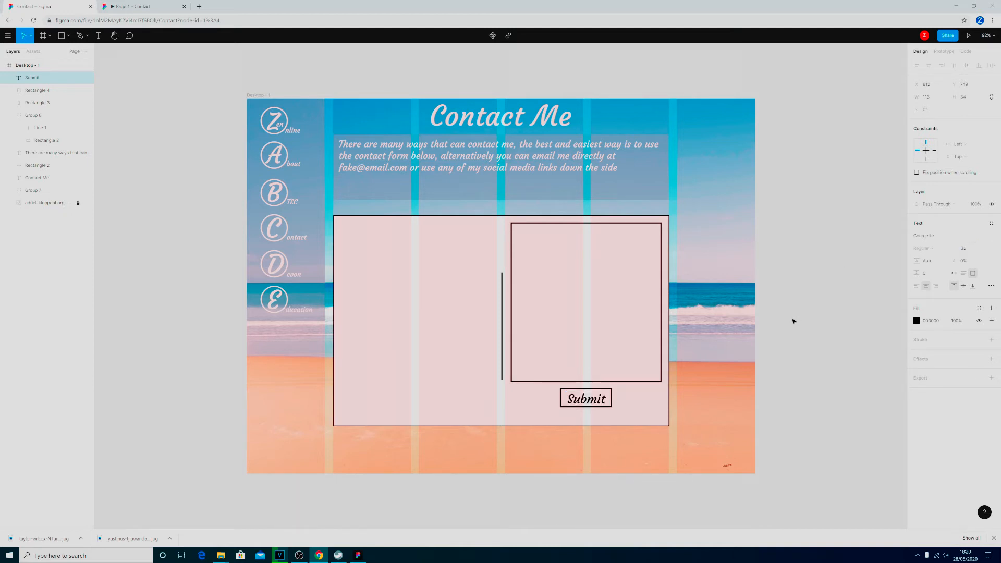
Nudge the Submit text slightly up and to the left to centre it within its button rectangle.
click(605, 404)
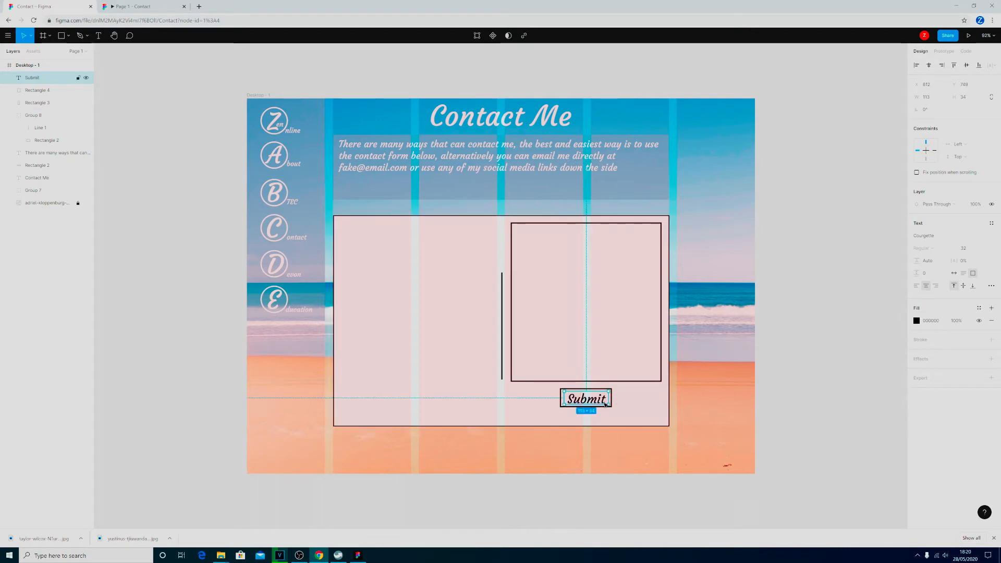
click(641, 413)
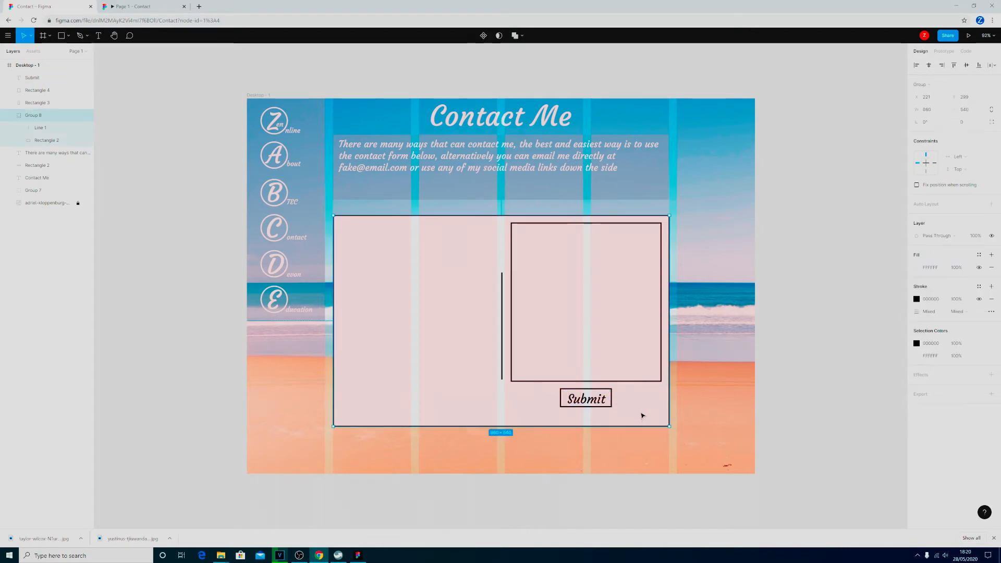
click(586, 400)
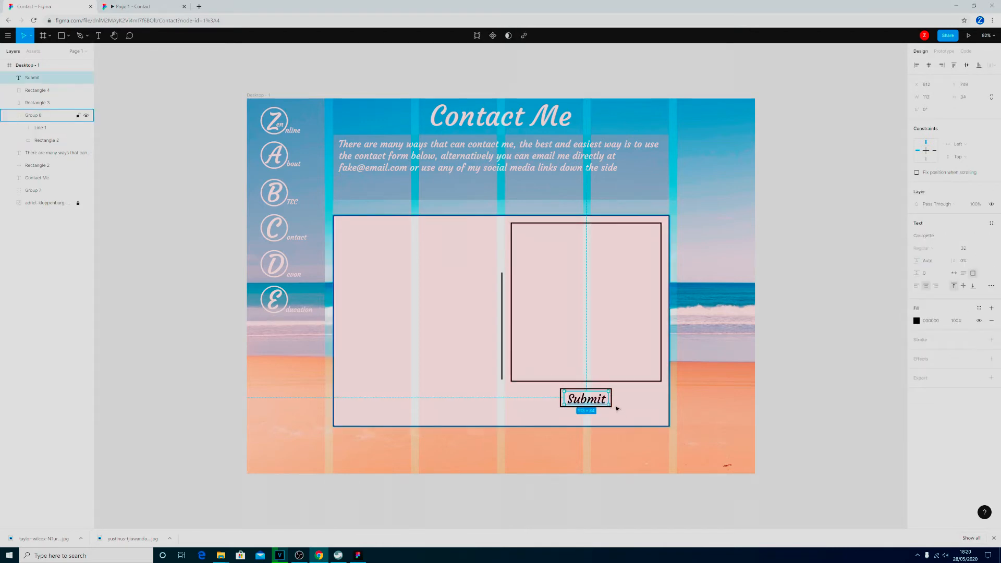
key(Up)
key(Up)
key(Left)
key(Left)
key(Up)
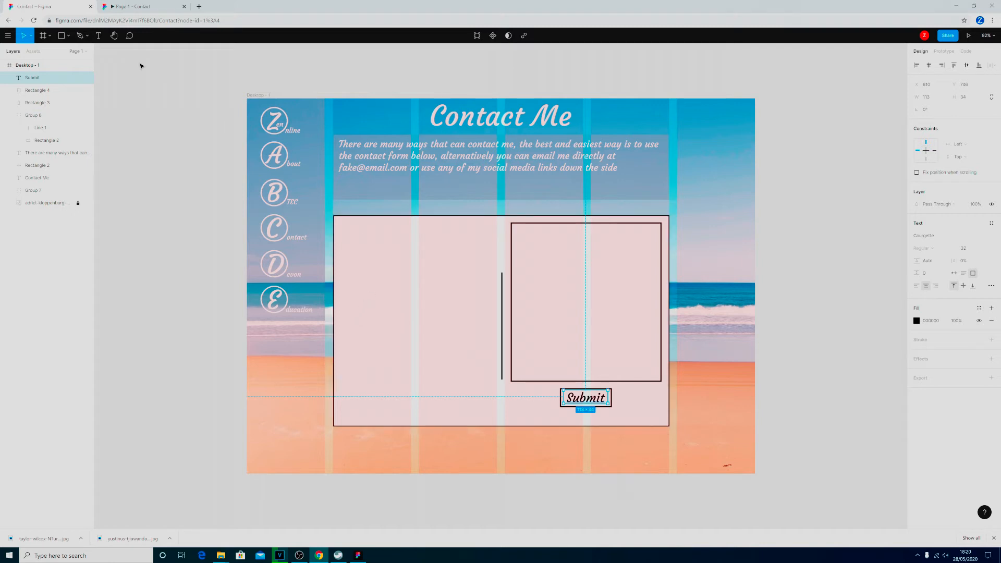
Draw an input-field rectangle in the postcard's left half, beside the centre line, and resize it to about 225 by 49 px.
click(62, 38)
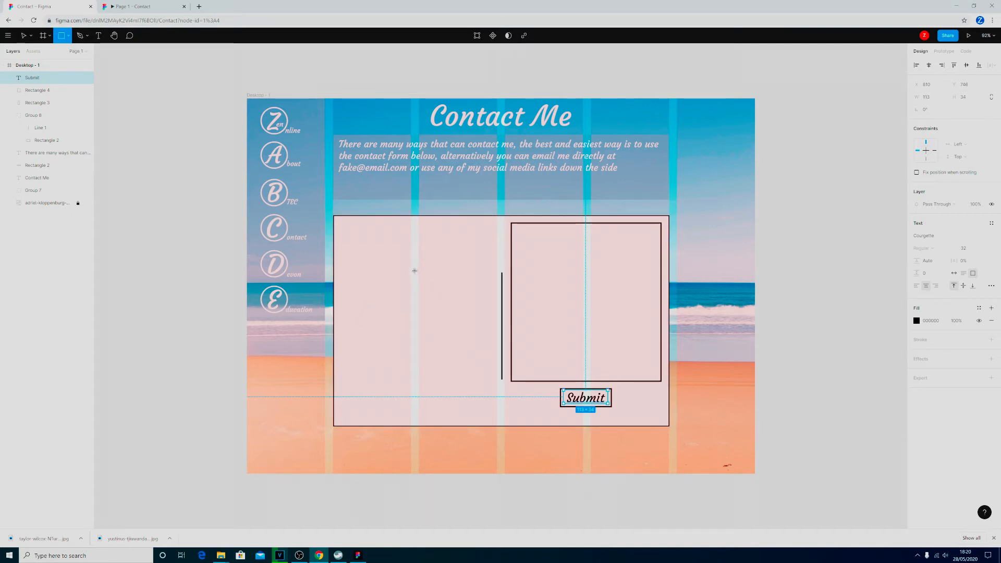
mouse_move(397, 261)
mouse_down()
mouse_move(406, 275)
mouse_move(492, 284)
mouse_up()
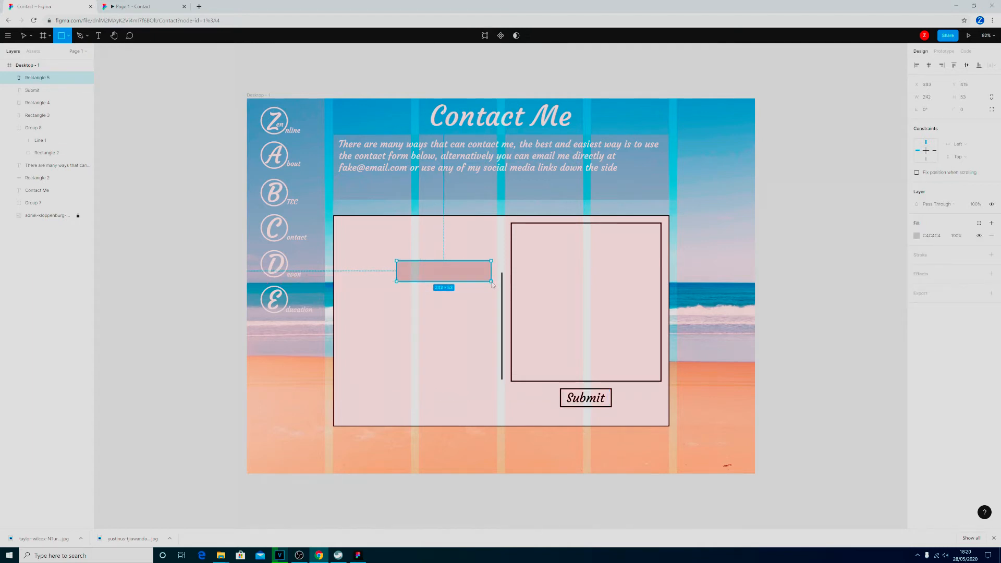
drag(492, 284, 492, 284)
drag(432, 277, 433, 278)
drag(478, 271, 477, 276)
drag(396, 271, 449, 280)
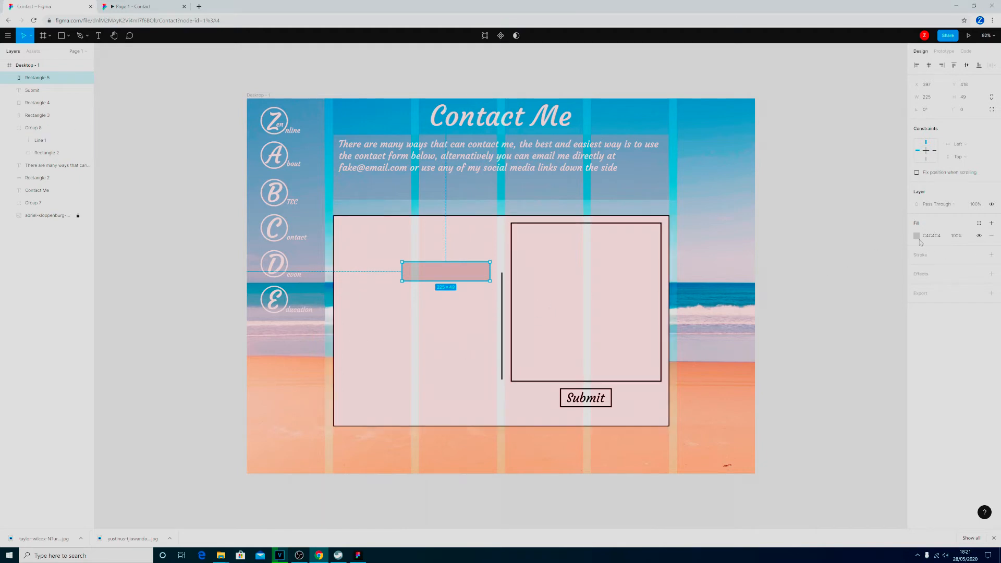
Give the new input-field rectangle a black stroke of width 3 and a white fill.
click(990, 255)
click(927, 281)
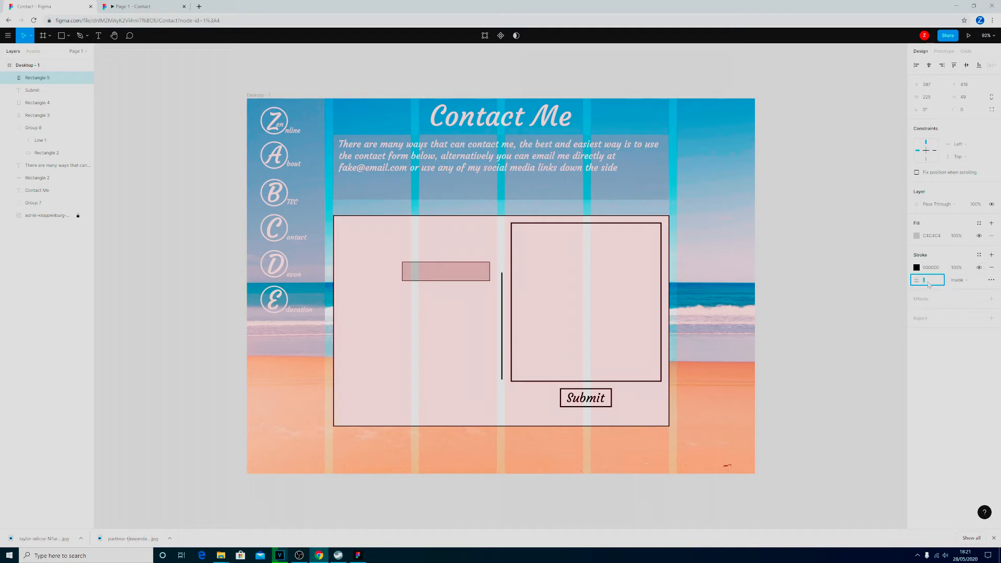
text(3)
key(Return)
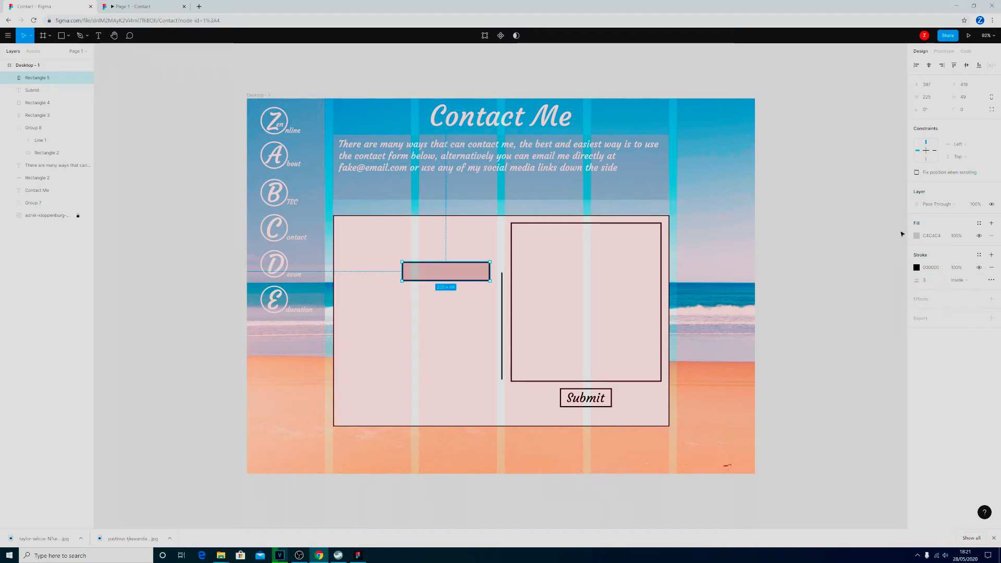
click(916, 236)
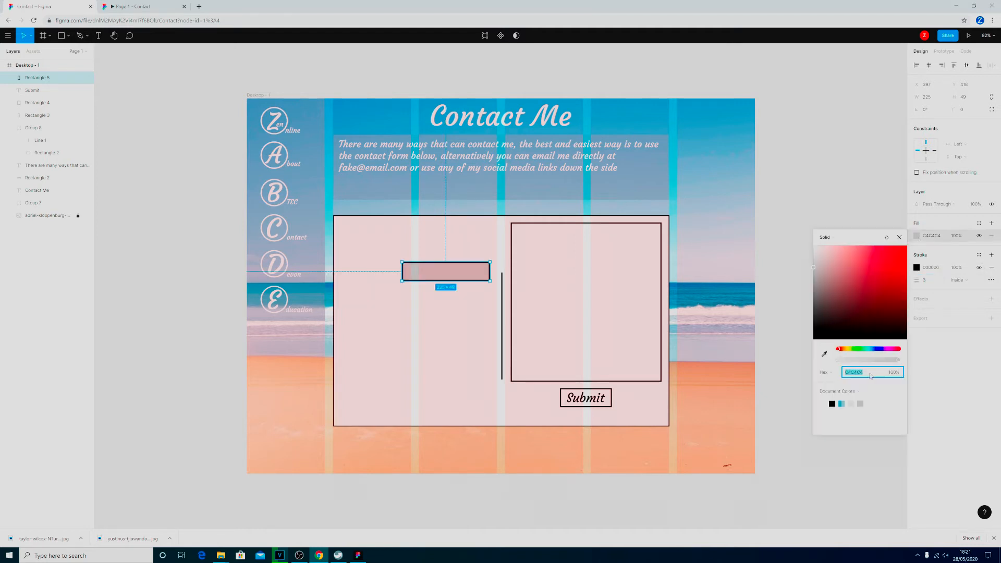
click(822, 404)
key(Escape)
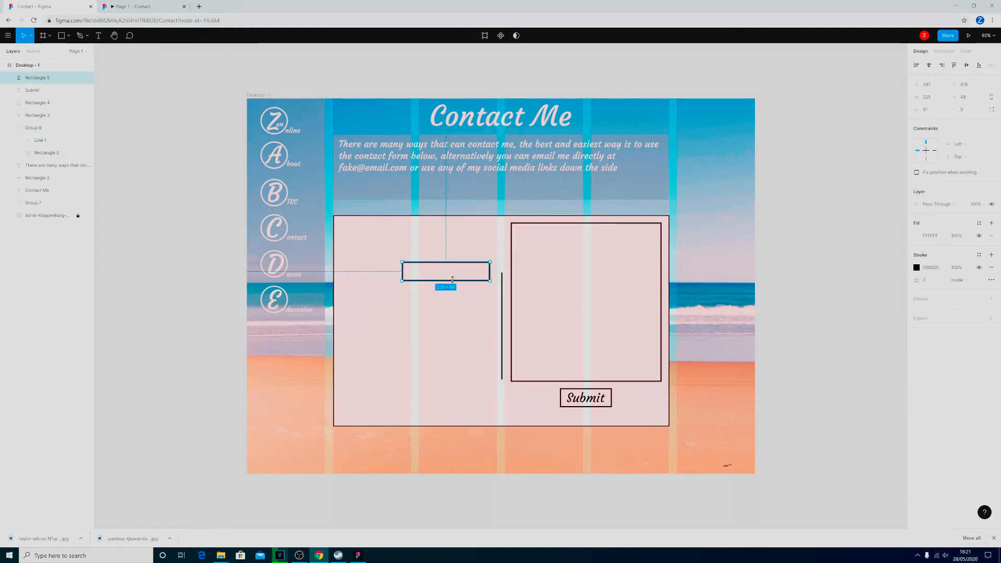
Duplicate the input-field rectangle twice and stack the copies directly below it with equal gaps, making three aligned fields.
key(ctrl+v)
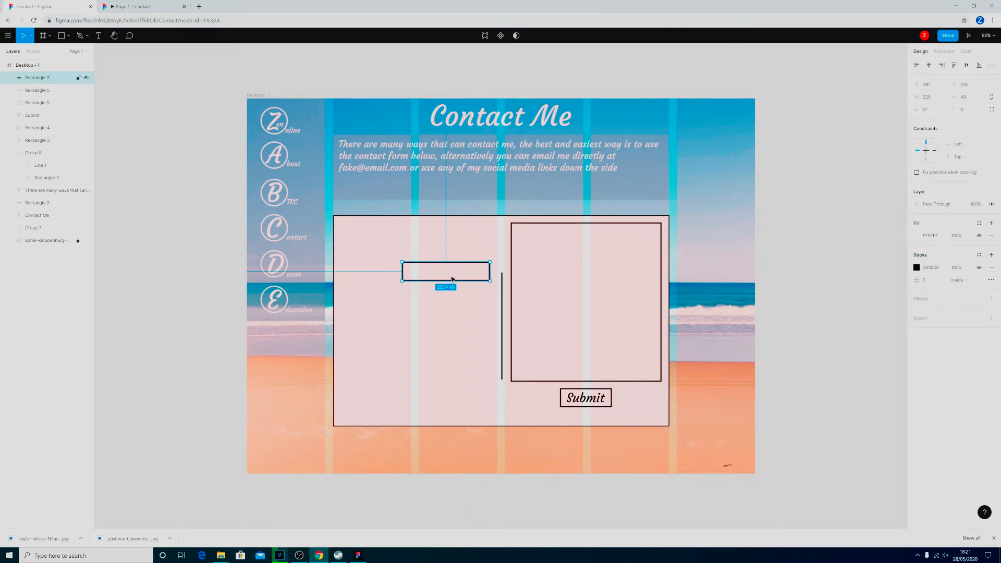
drag(453, 277, 451, 306)
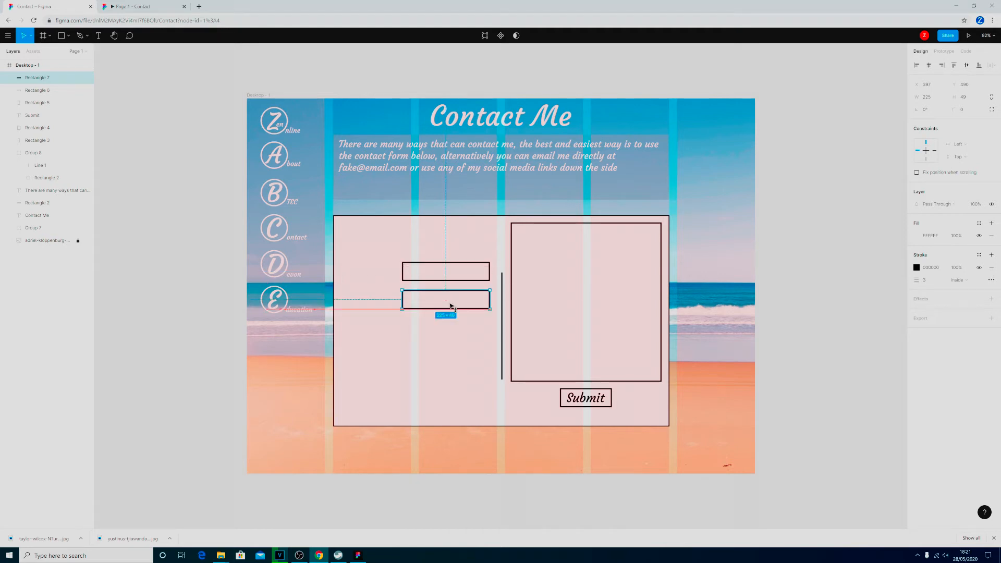
click(453, 277)
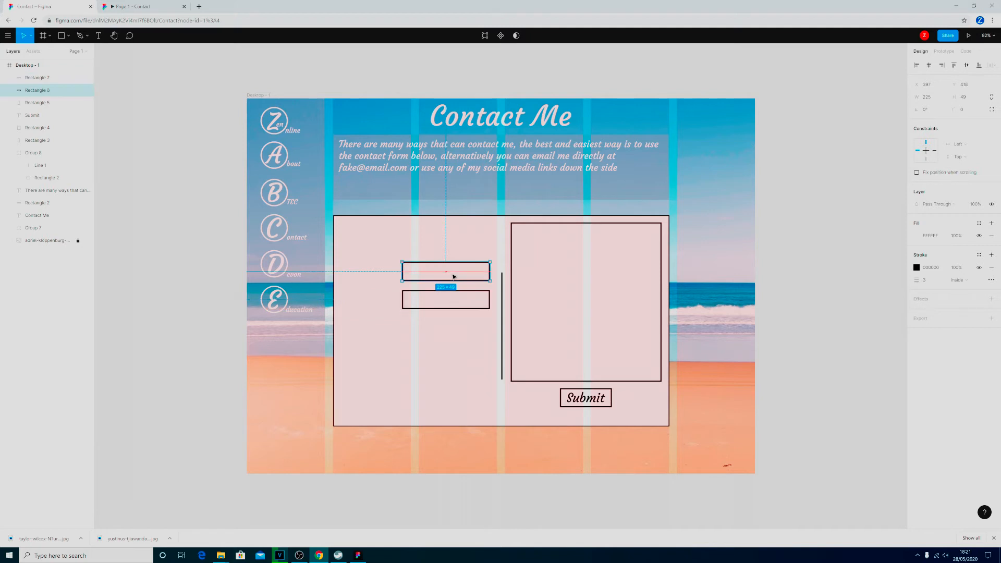
drag(453, 276, 454, 334)
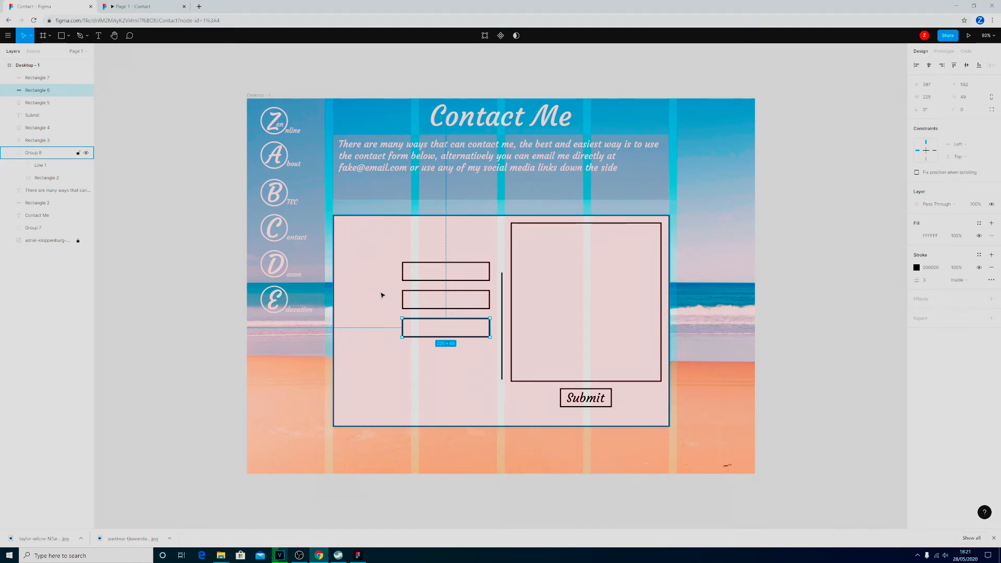
Add a text box about 133 by 45 px beside the uppermost input field and enter the label "Name".
key(t)
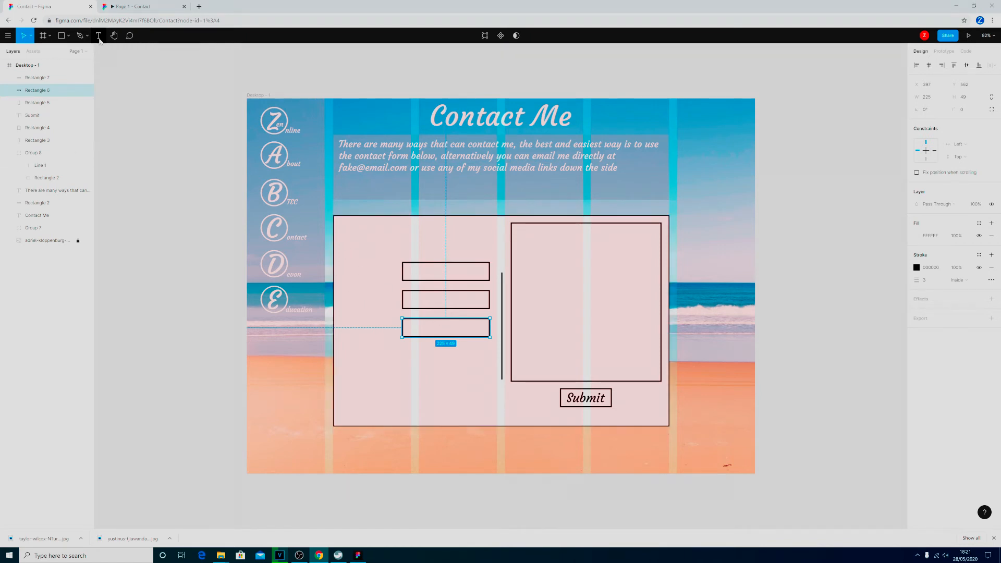
drag(342, 263, 394, 281)
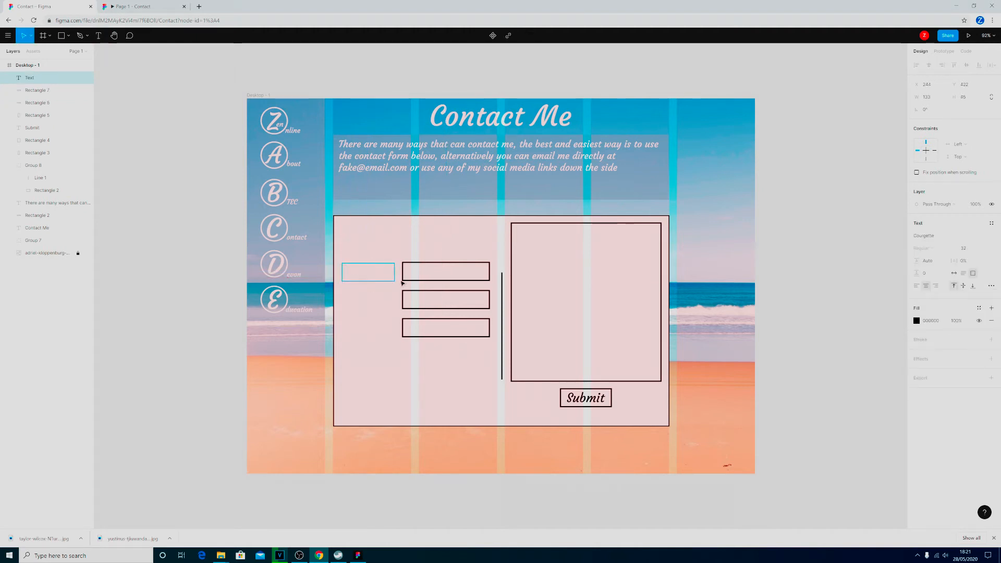
text(Name)
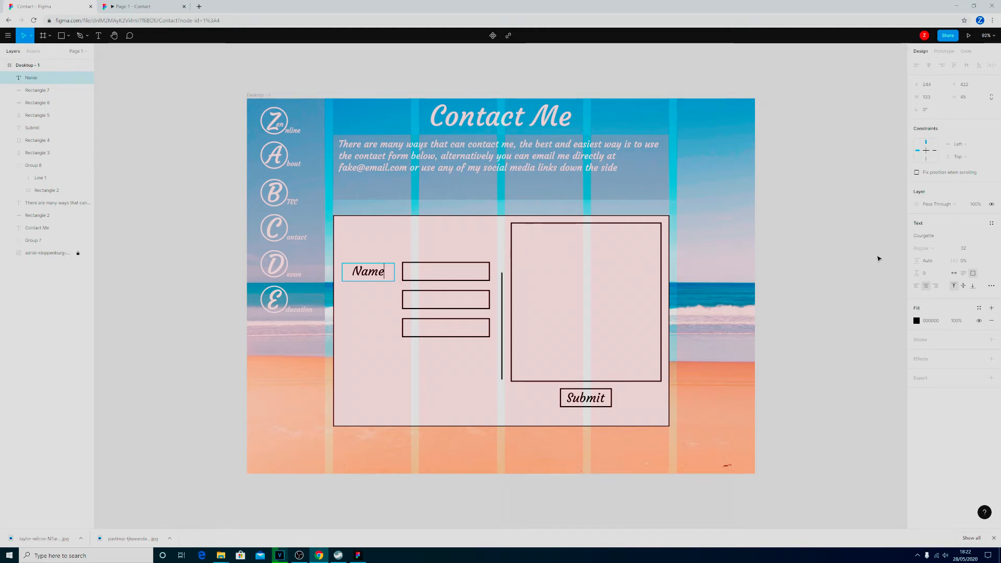
Right-align the Name label's text and shift the label about 12 px to the left.
click(935, 286)
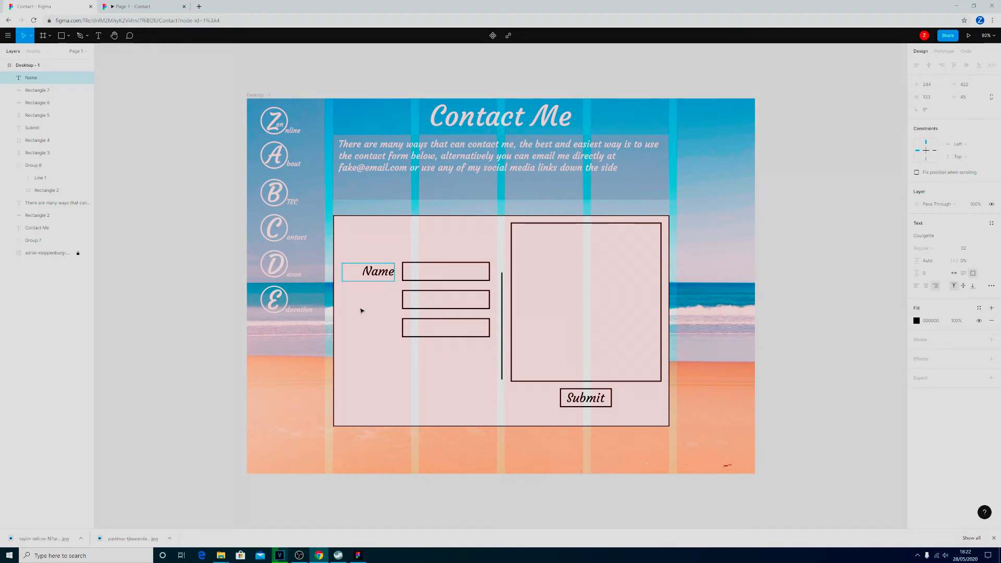
click(348, 279)
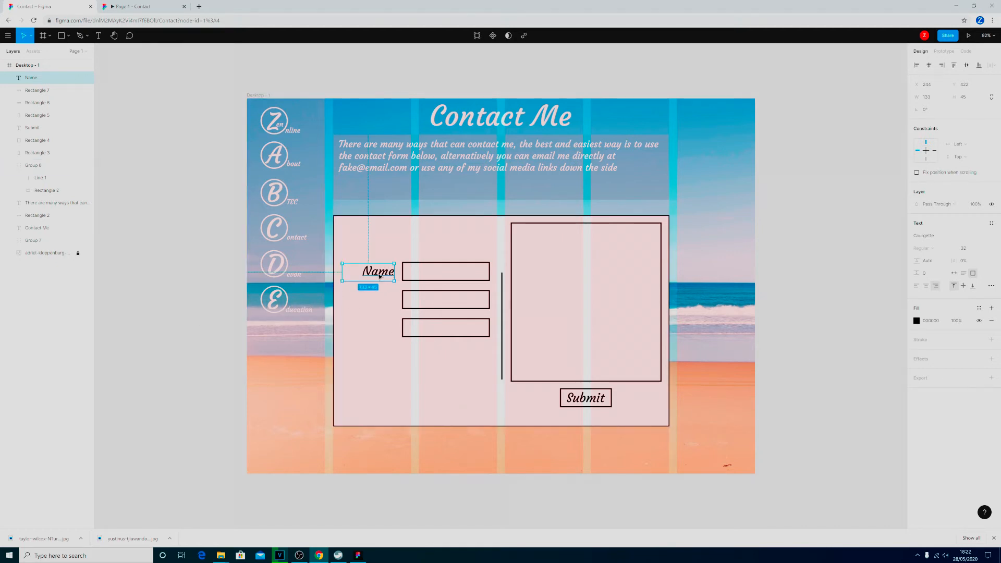
drag(378, 276, 374, 275)
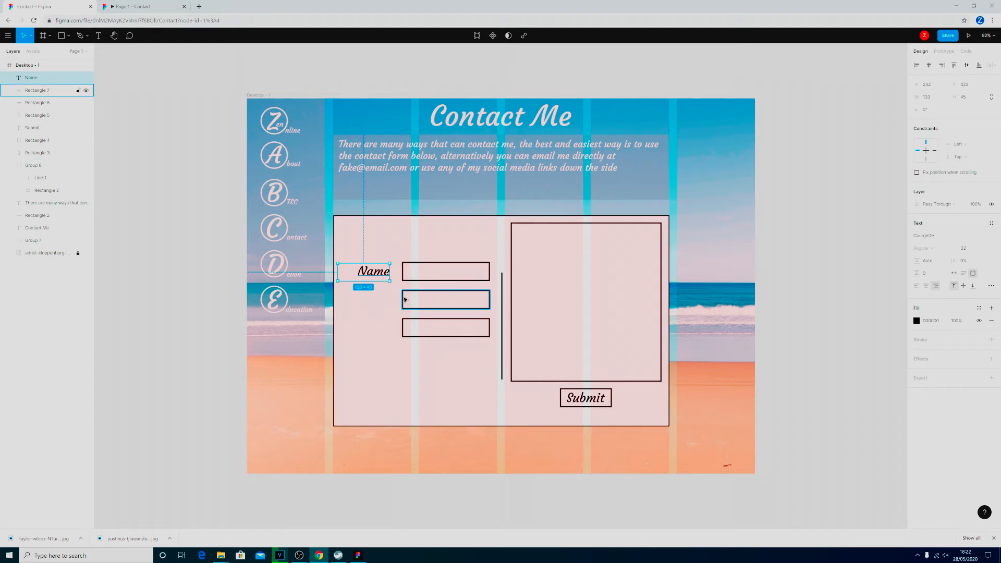
Duplicate the Name label twice and place the copies beside the second and third input fields.
key(ctrl+d)
key(ctrl+d)
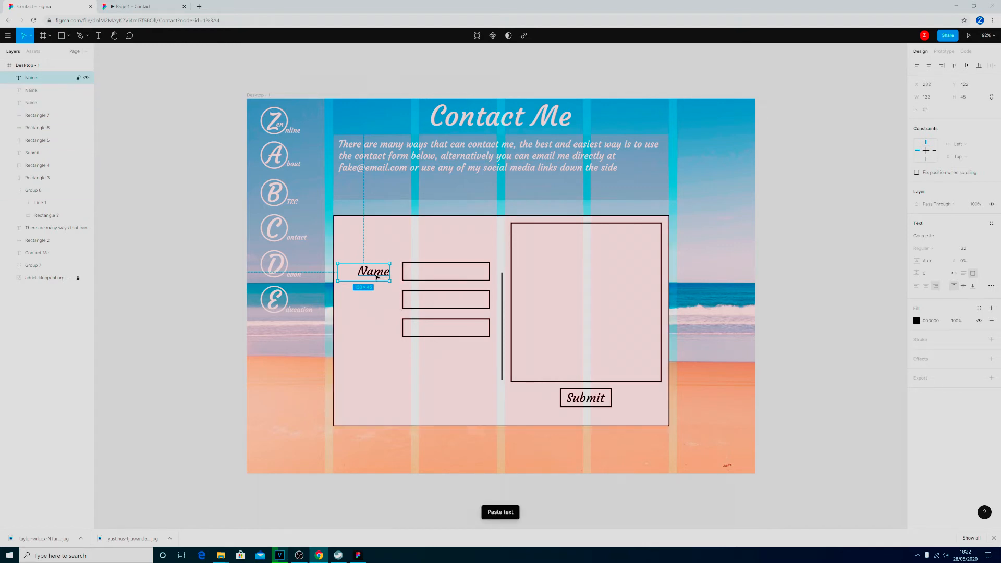
drag(376, 275, 374, 329)
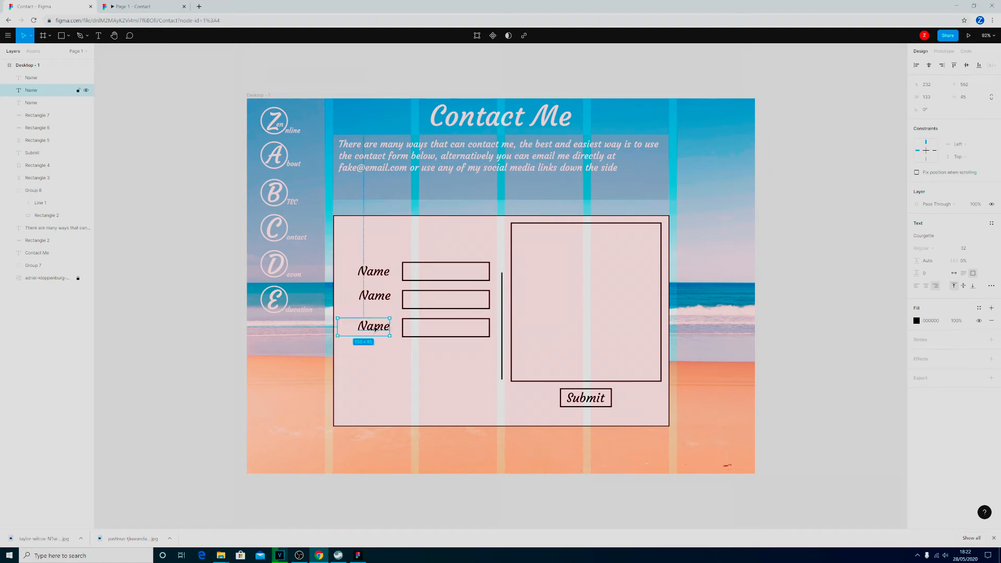
Change the label beside the second input field to "Email".
double_click(369, 295)
text(E)
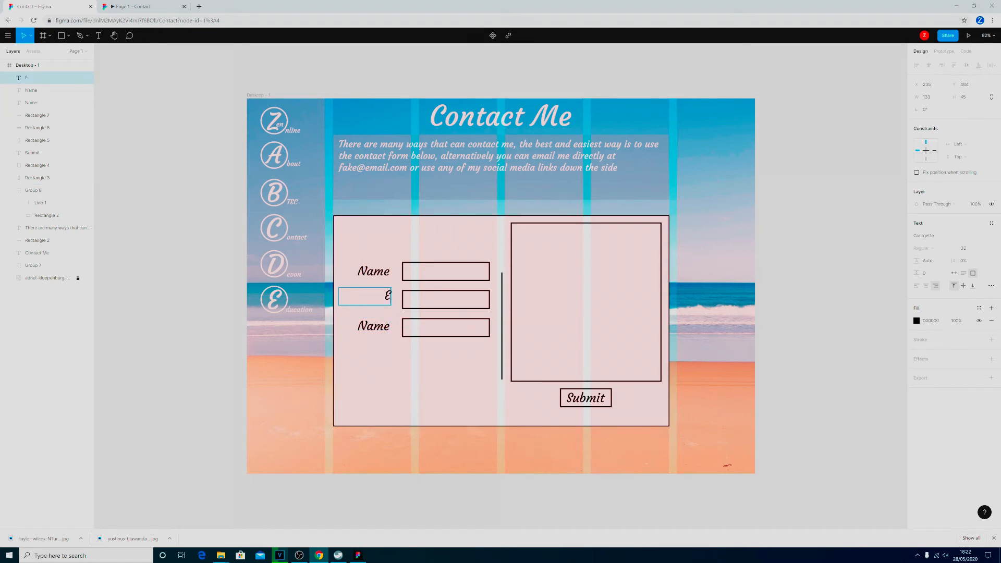
text(mail)
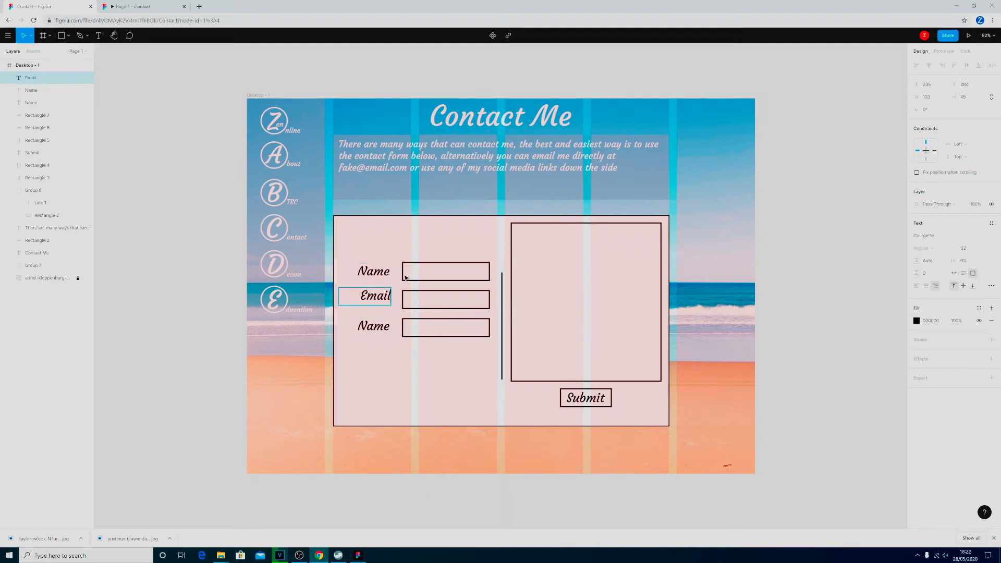
Change the label beside the third input field to "Nature of enquiry".
click(373, 326)
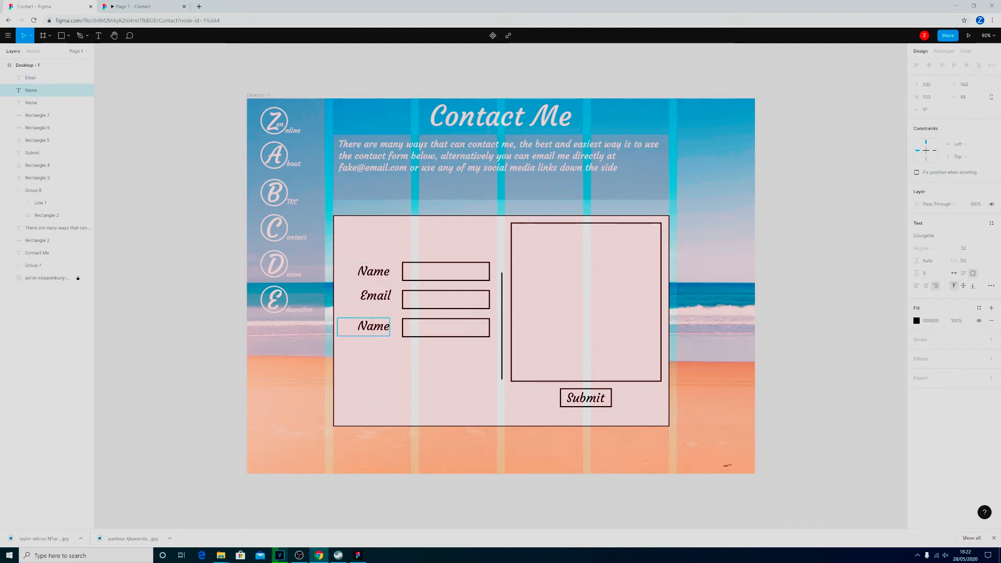
double_click(373, 326)
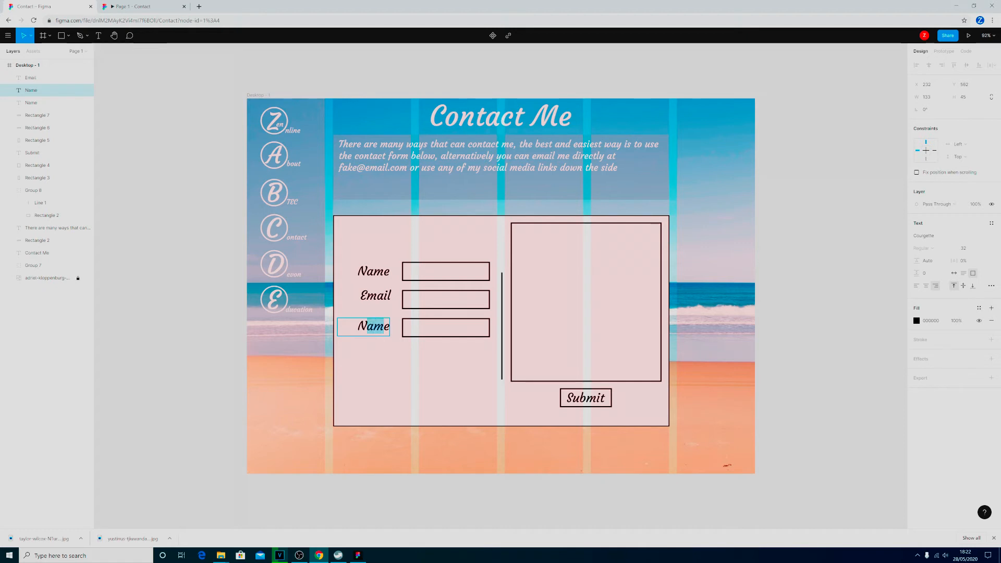
key(BackSpace)
text(Nature of)
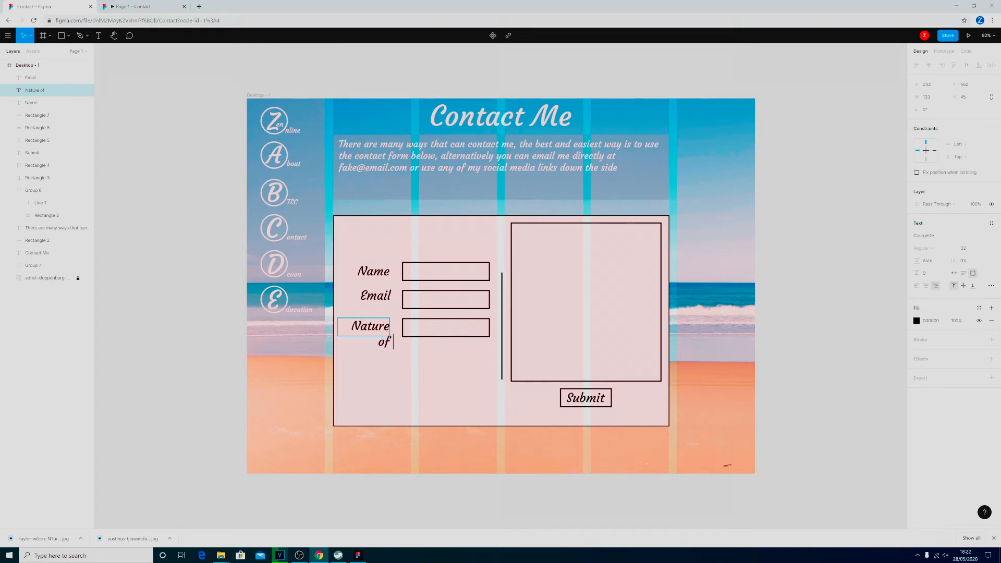
text( enquiry)
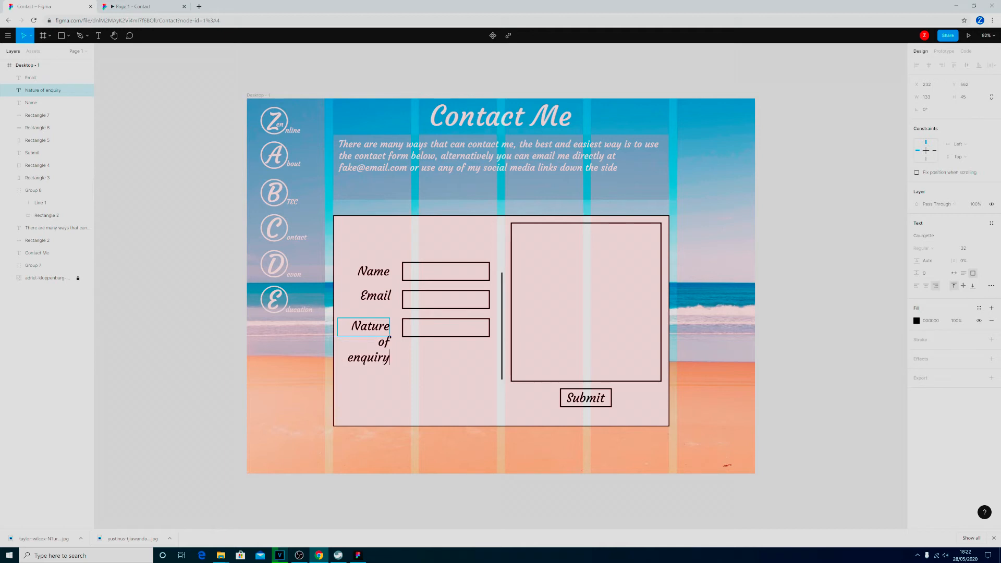
key(Escape)
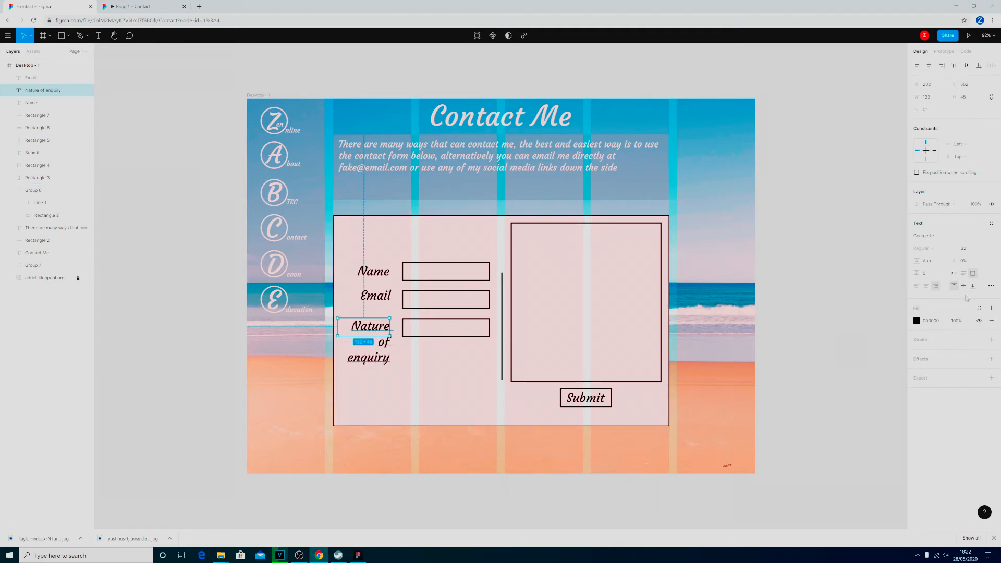
Make the Nature of enquiry text box adjust its height automatically and set its font size to 24.
click(963, 273)
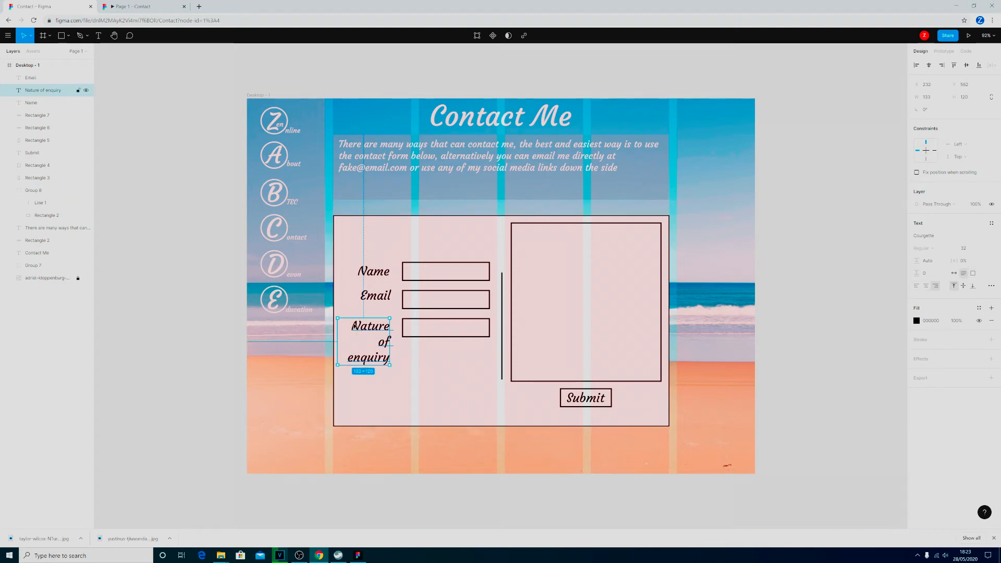
double_click(354, 326)
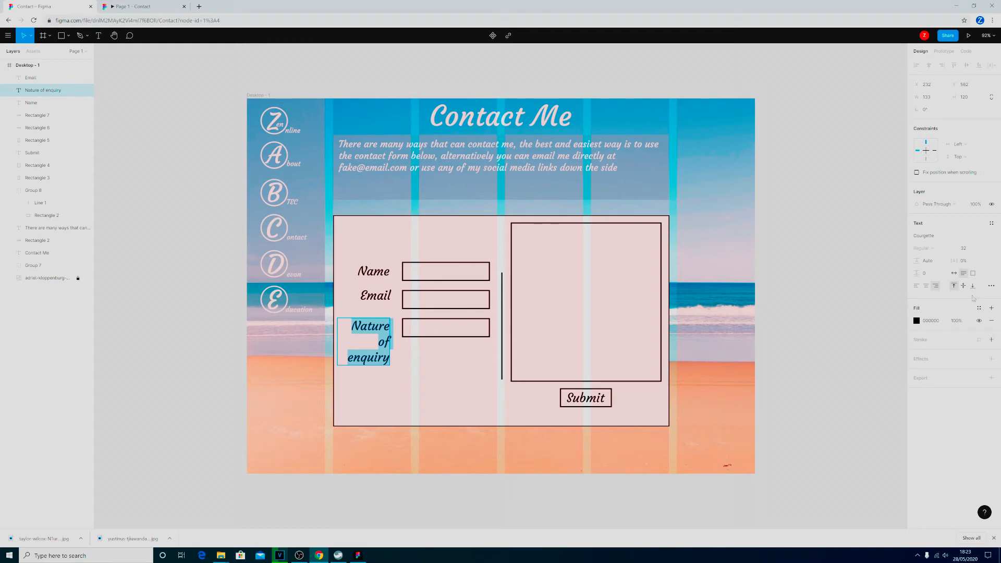
click(970, 250)
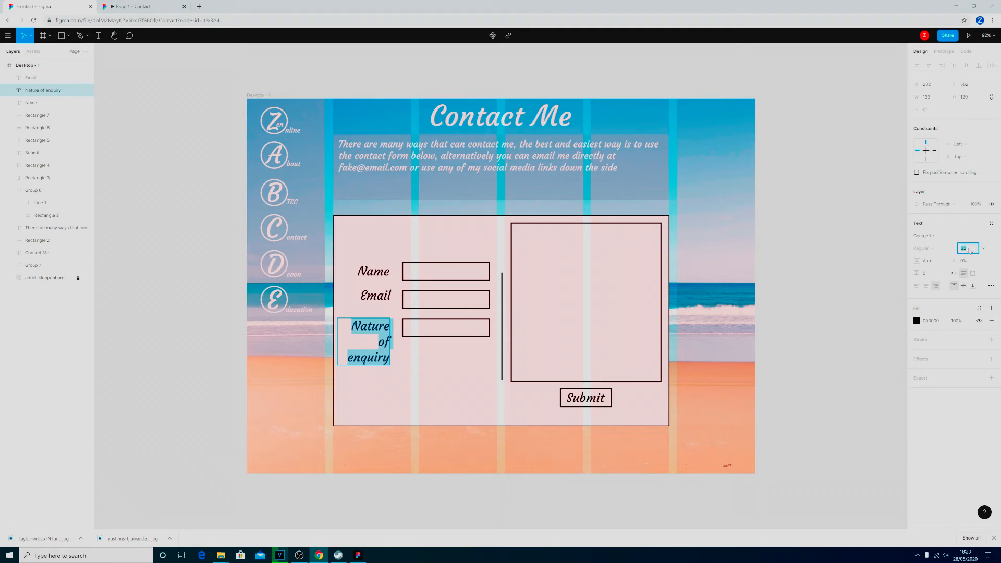
text(243)
key(Return)
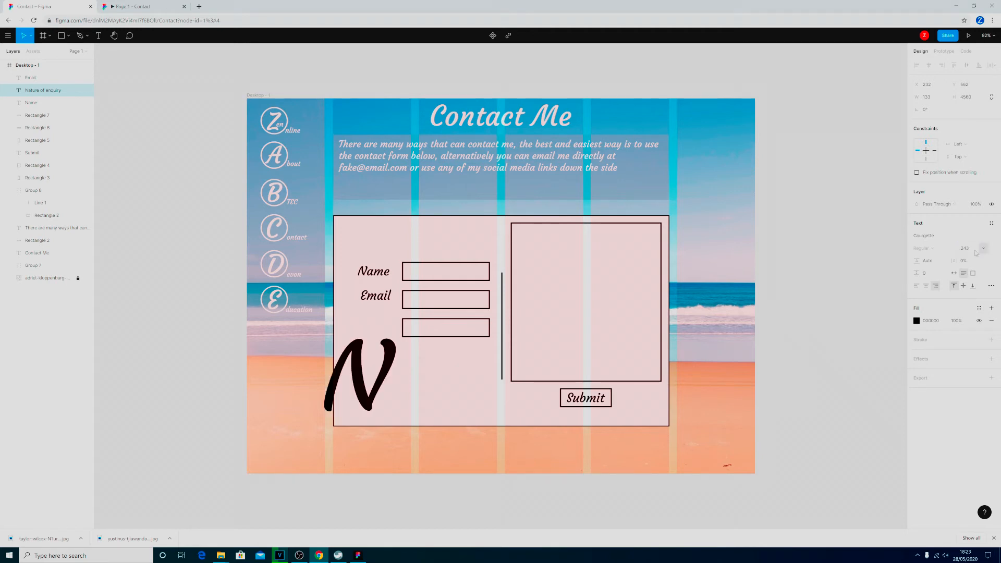
click(975, 252)
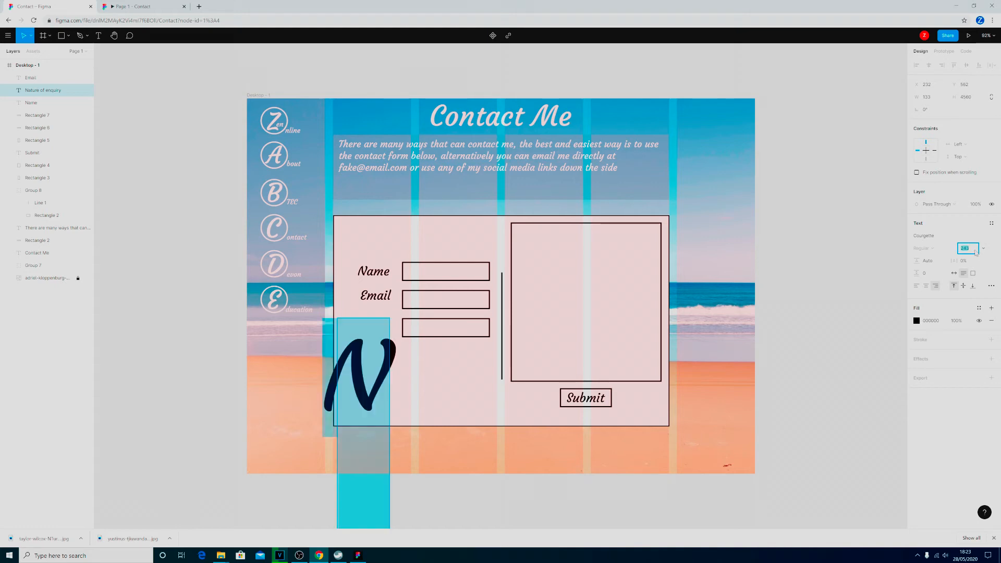
key(Return)
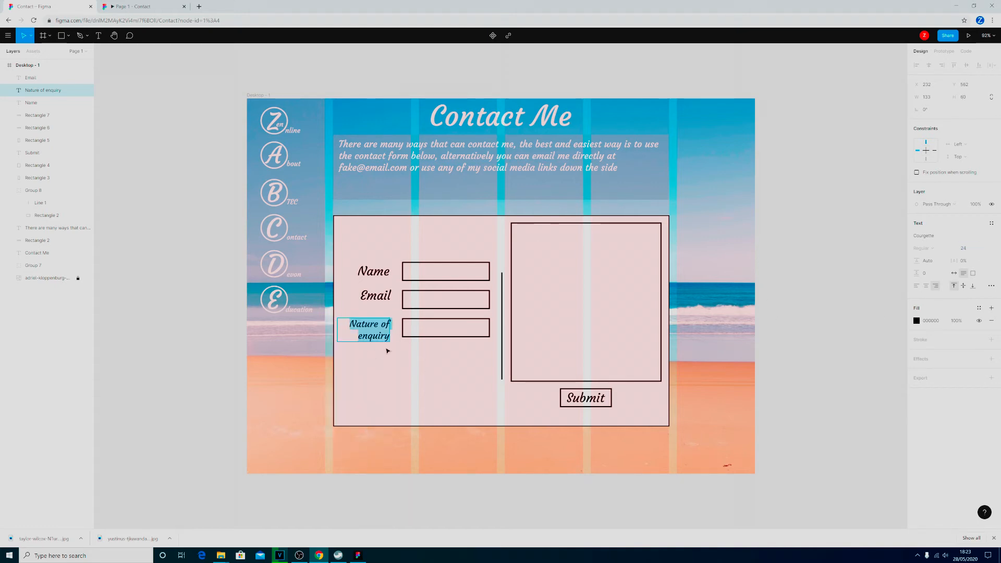
key(Escape)
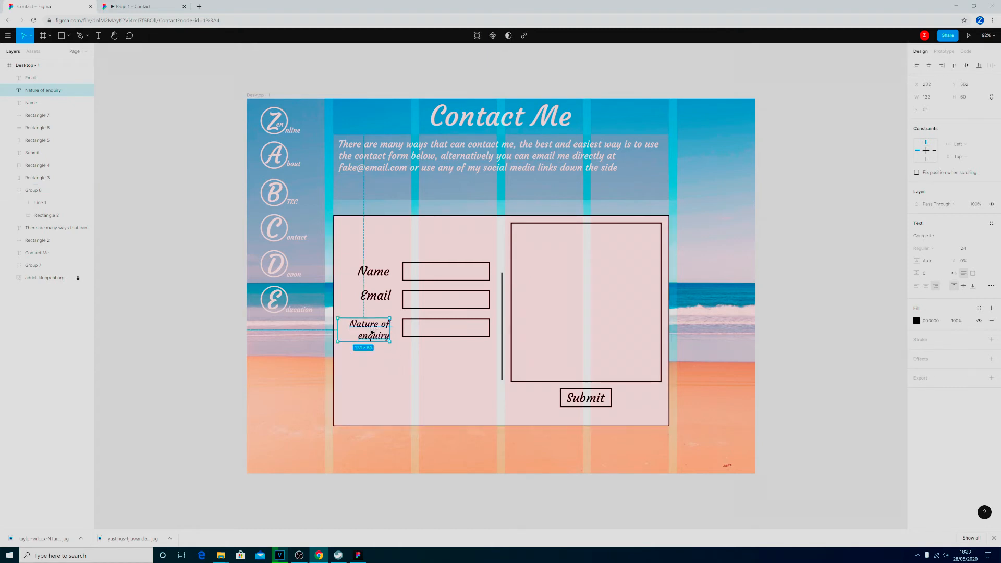
Nudge the Nature of enquiry label up about 5 px to line up with its input field.
key(Up)
key(Up)
key(Up)
key(Up)
key(Up)
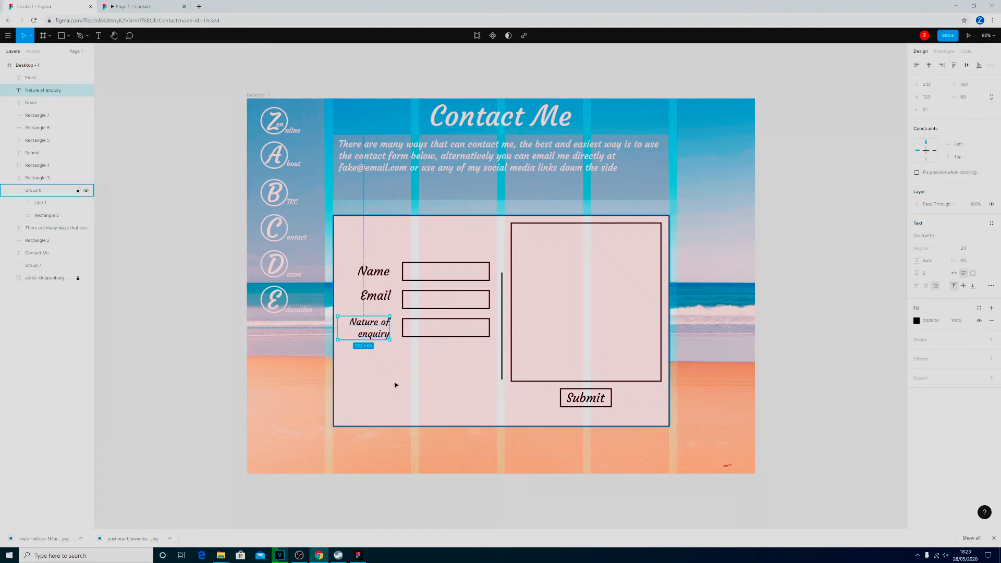
Set the font size of the Email and Name labels to 24.
click(378, 296)
key(Return)
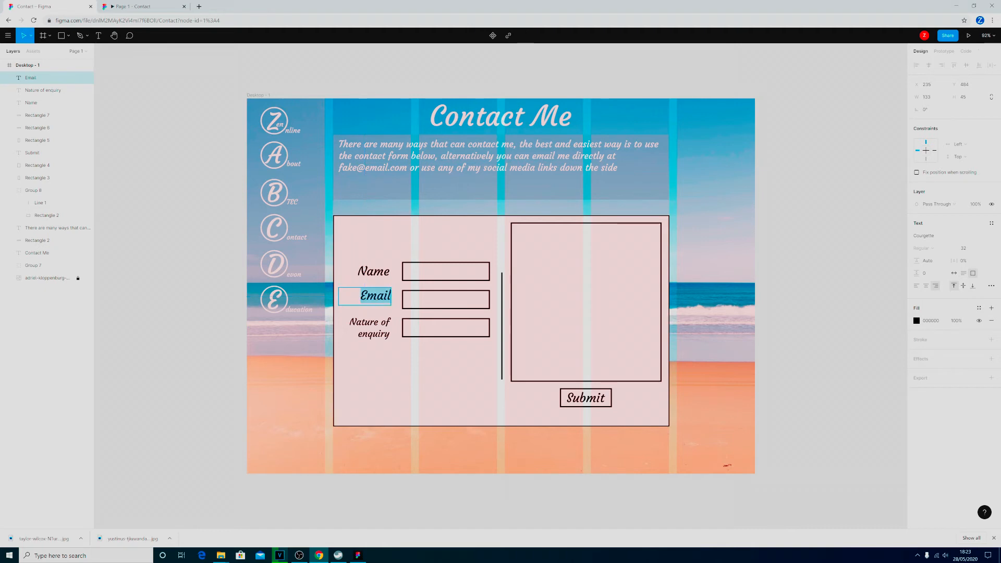
click(980, 249)
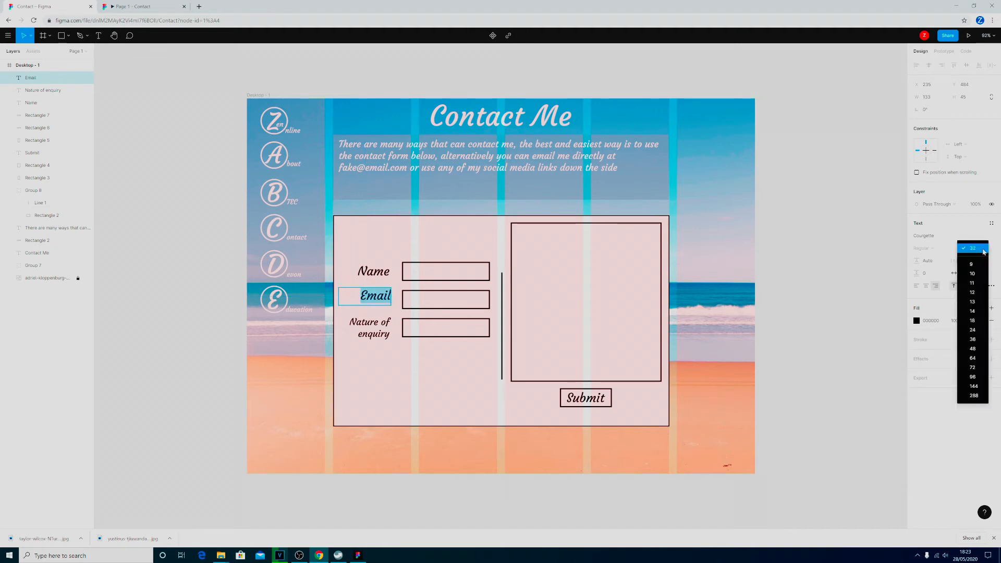
click(973, 329)
click(373, 271)
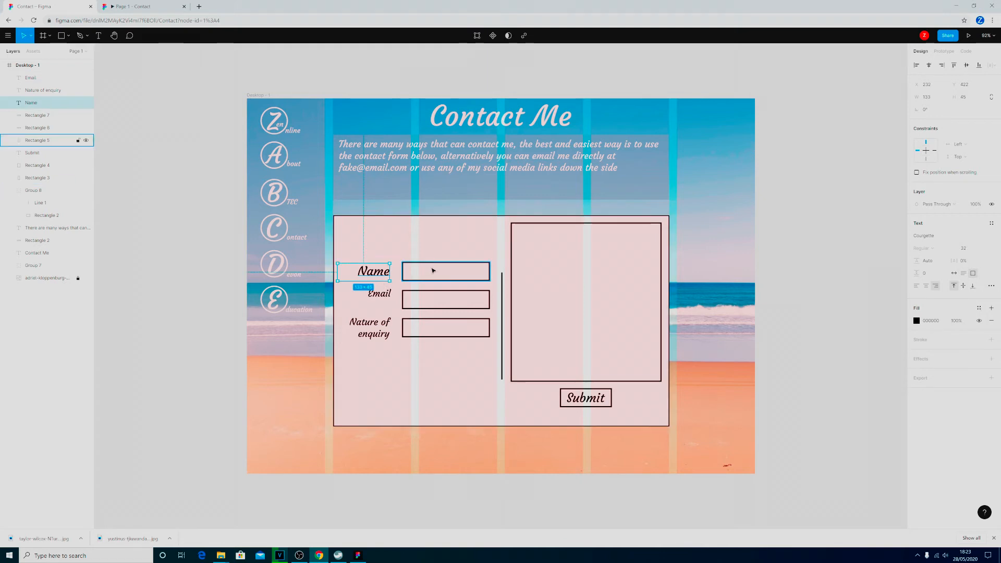
key(Return)
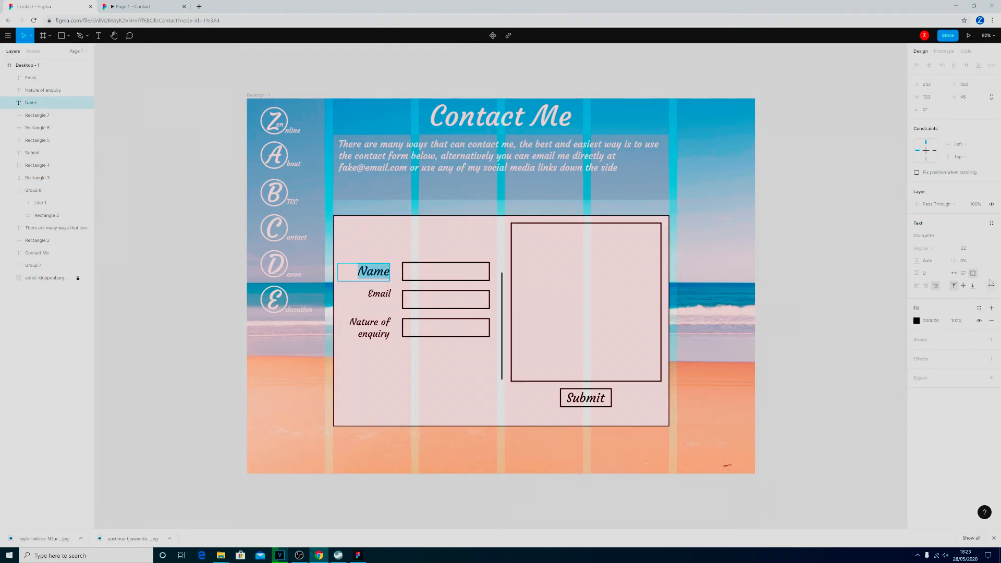
click(981, 249)
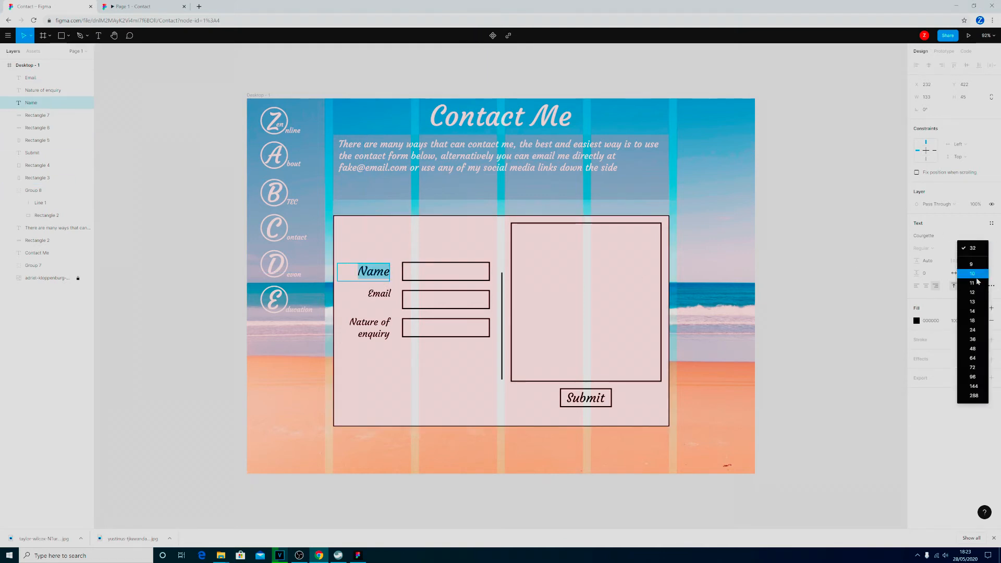
click(980, 330)
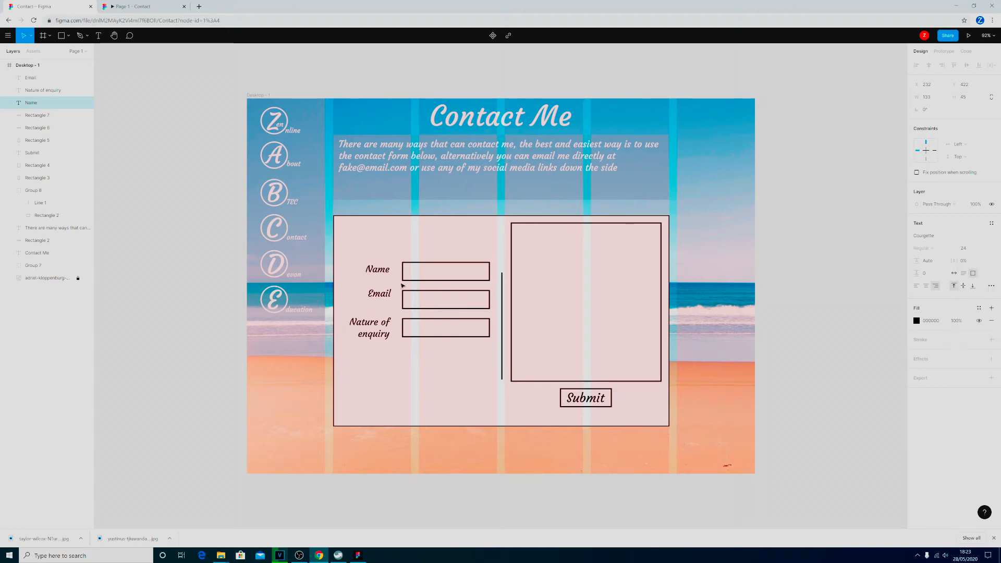
Move the Name and Email labels slightly down so each is vertically centred beside its input field.
click(382, 270)
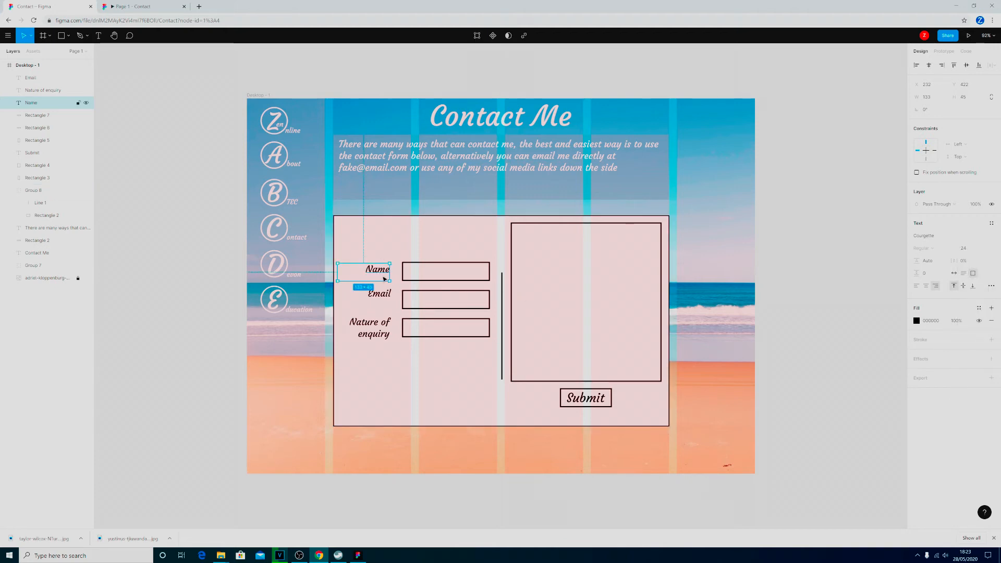
drag(382, 274, 382, 302)
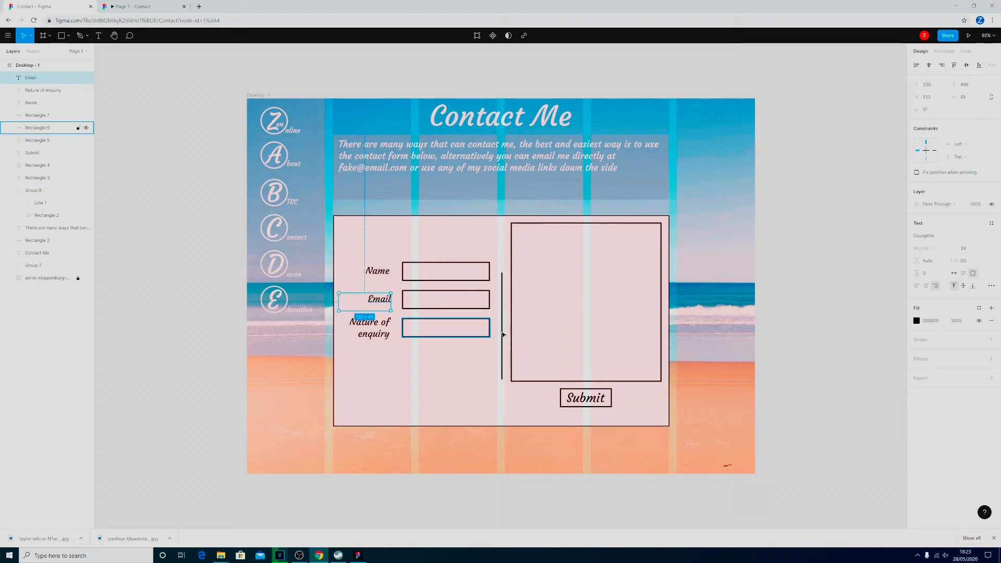
click(475, 327)
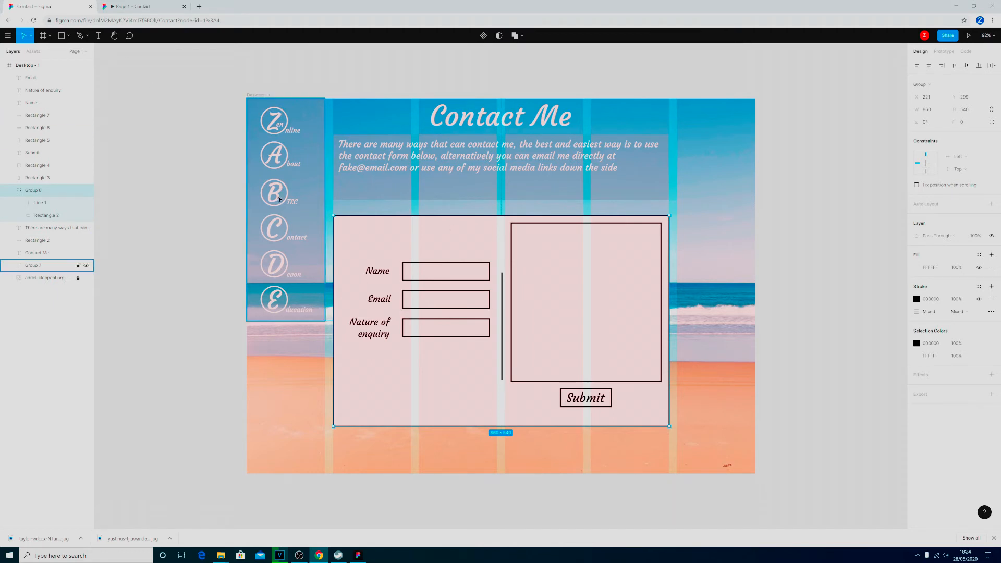
Add the centre-aligned text "general" inside the Nature of enquiry field and centre it within the box.
click(100, 37)
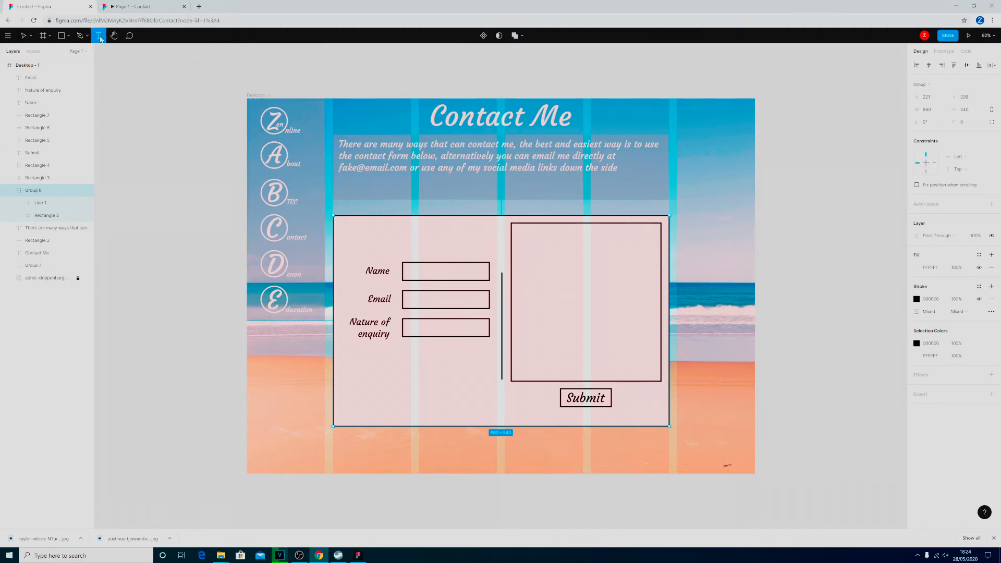
drag(411, 323, 477, 337)
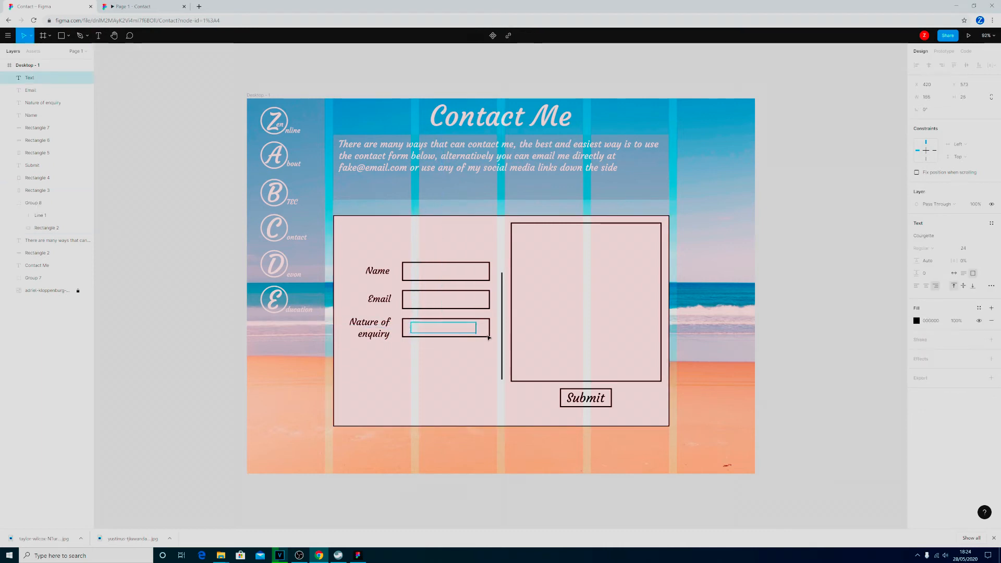
text(genera;)
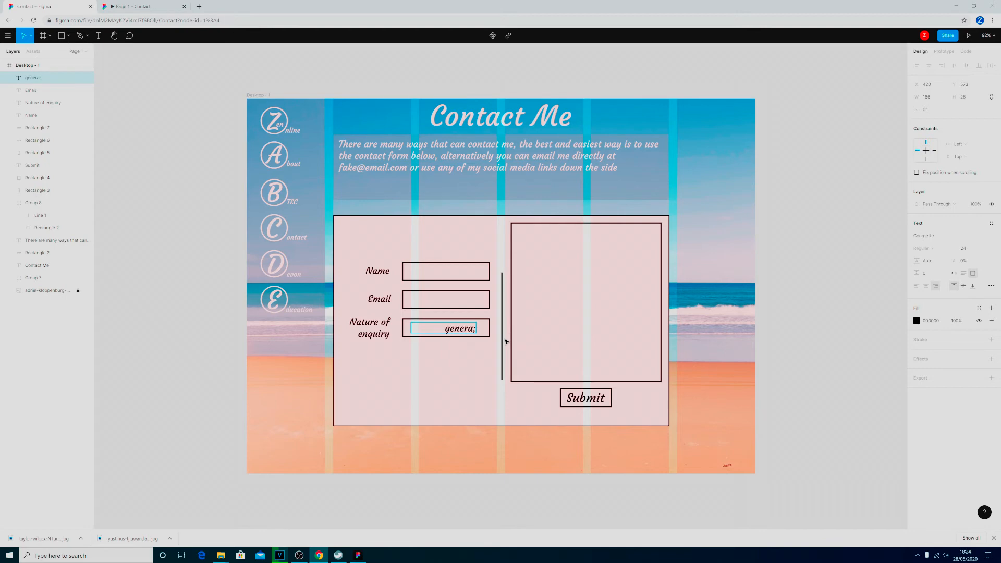
key(BackSpace)
text(l)
click(927, 286)
click(446, 329)
drag(447, 330, 451, 330)
click(454, 373)
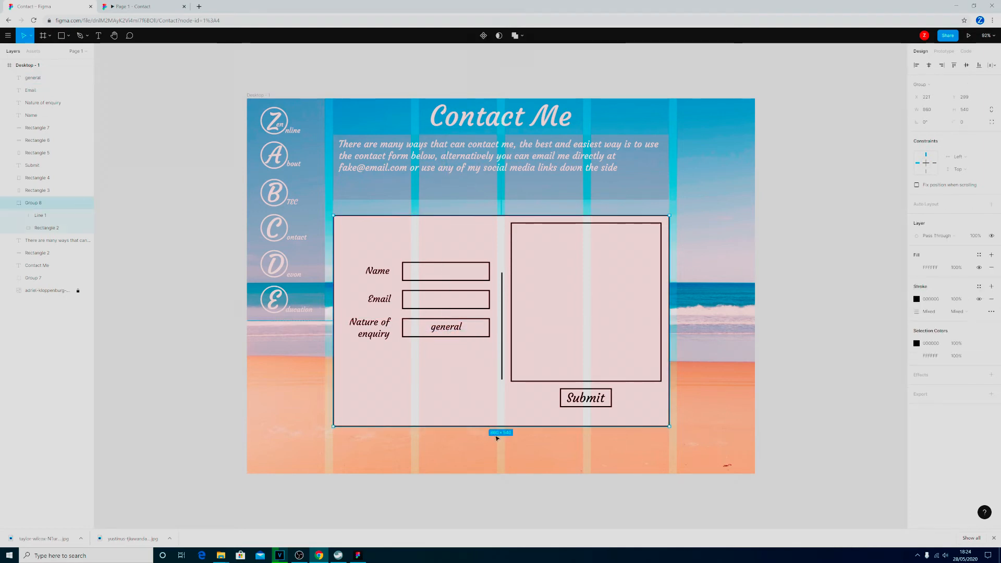
Draw a triangle about 41 by 37, rotate it 180° to point downward, and place it inside the Nature of enquiry field's right end.
click(68, 35)
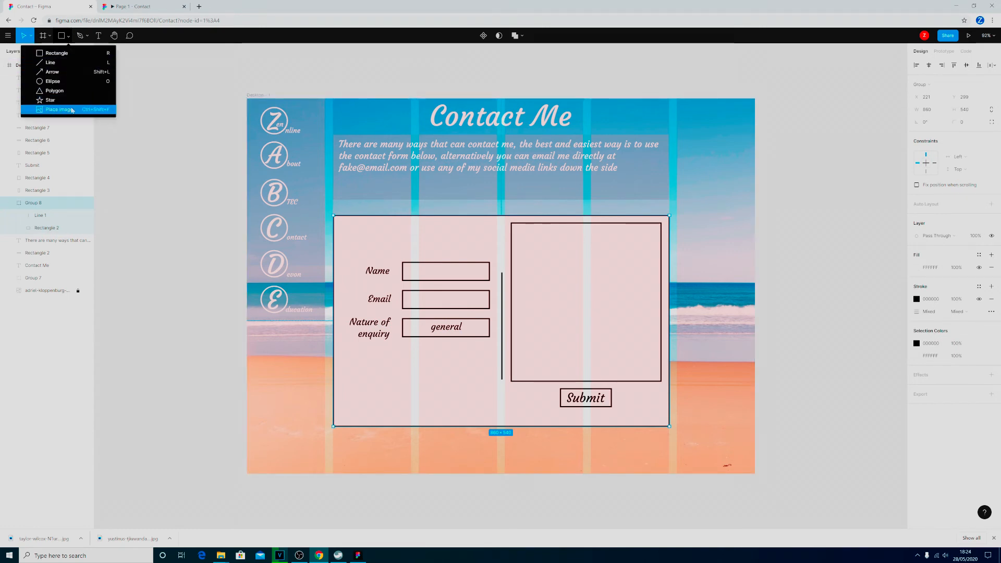
click(58, 91)
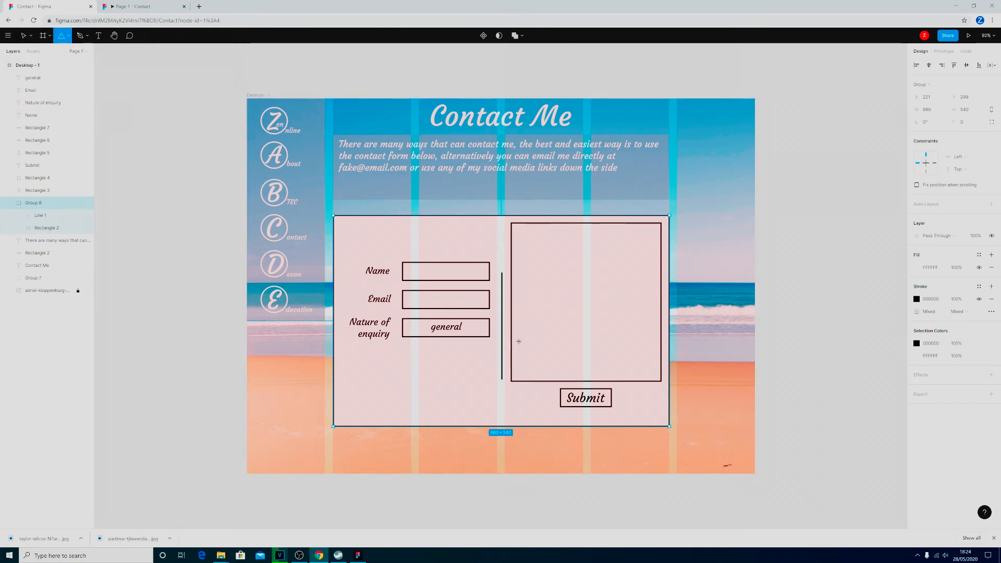
mouse_move(279, 369)
mouse_down()
mouse_move(296, 379)
mouse_move(294, 350)
mouse_up()
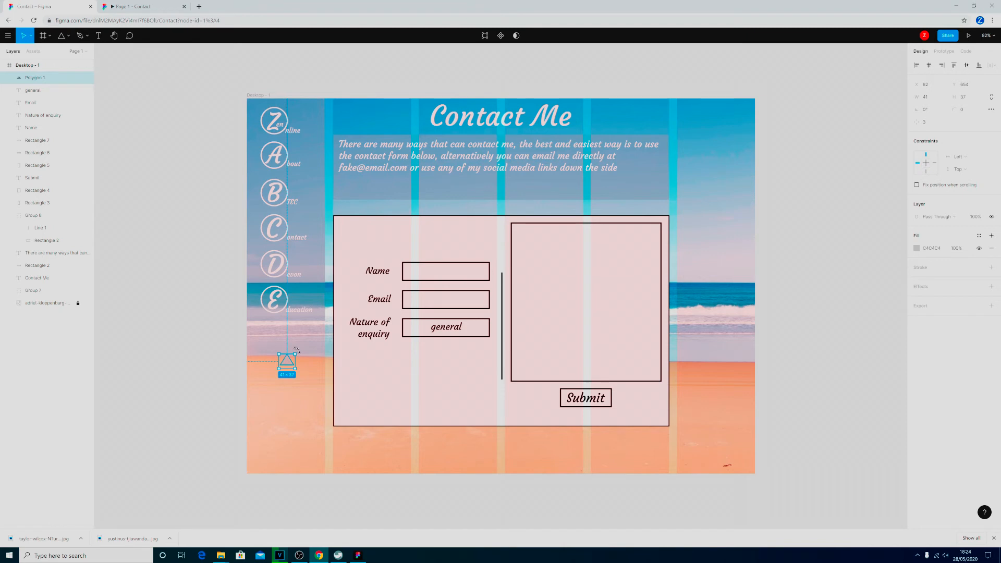
drag(296, 349, 267, 386)
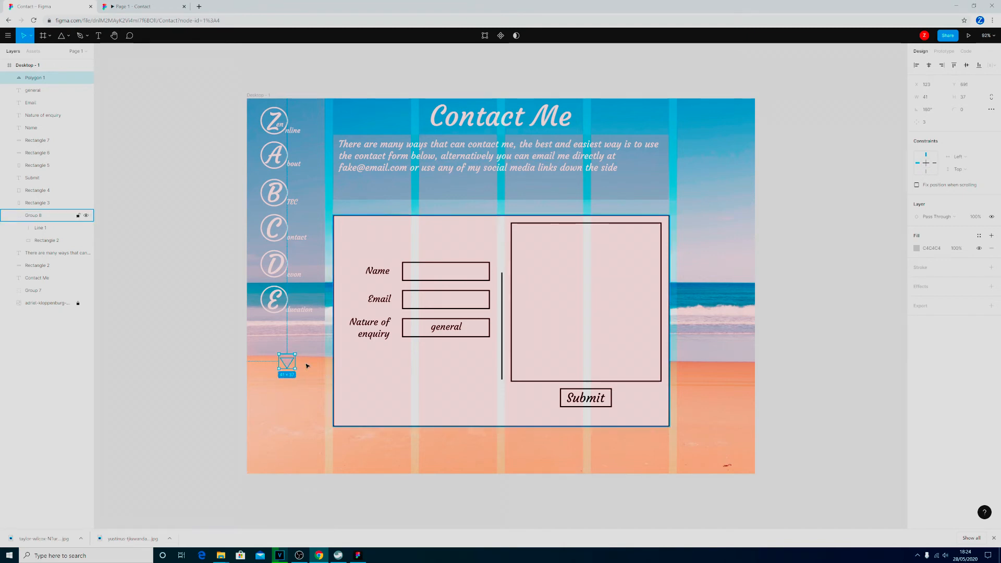
drag(293, 363, 479, 330)
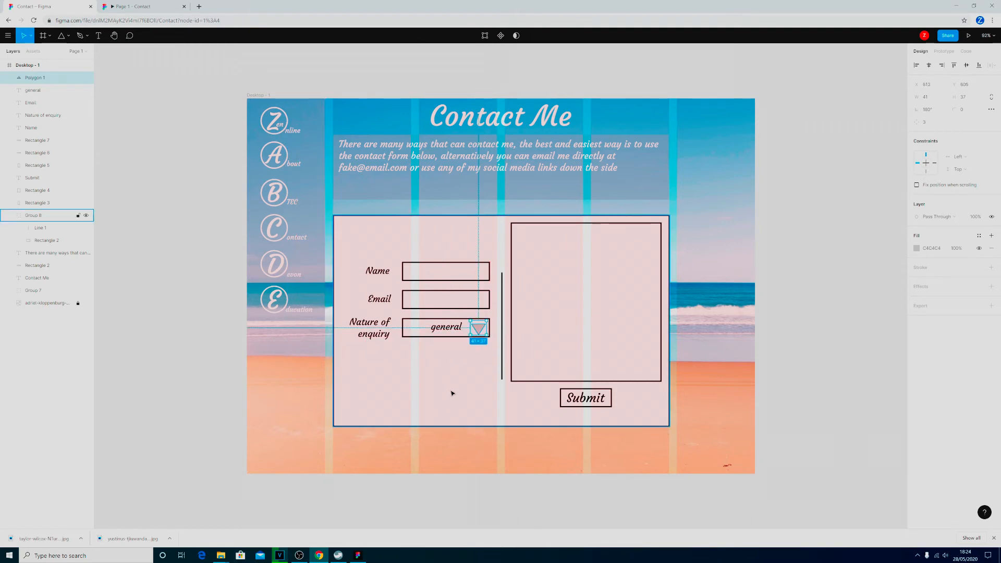
Fill the dropdown triangle with black (000000).
click(917, 248)
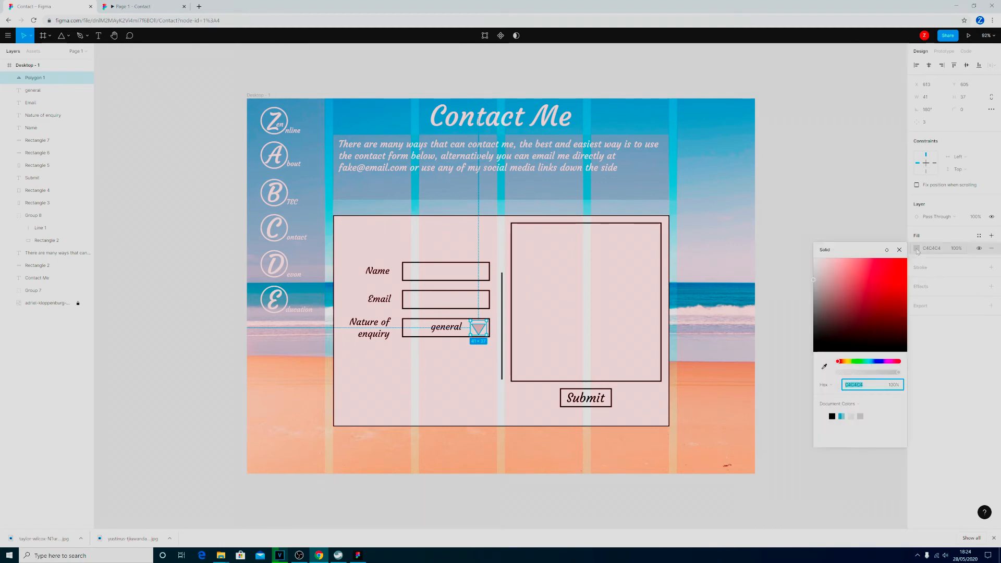
click(832, 416)
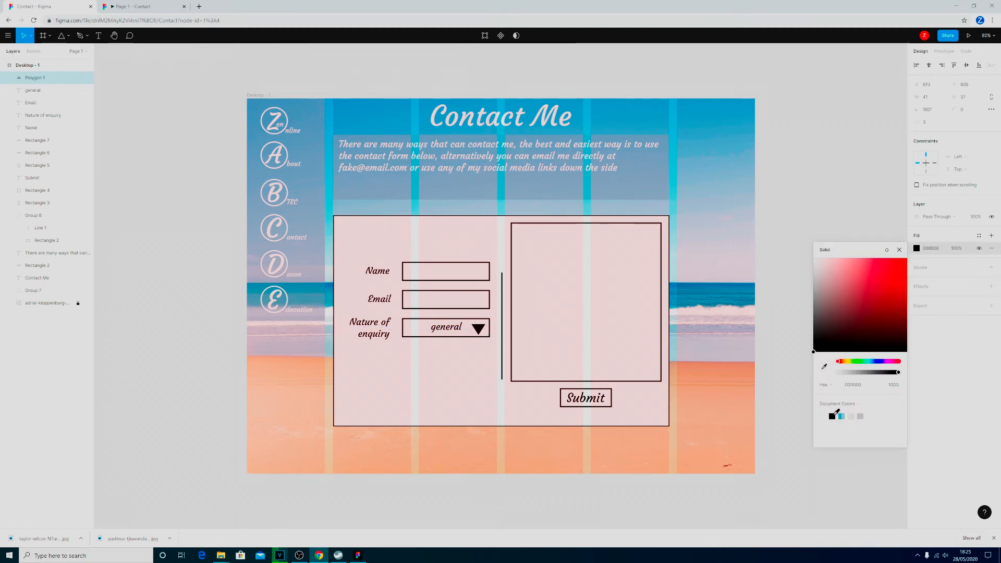
click(221, 362)
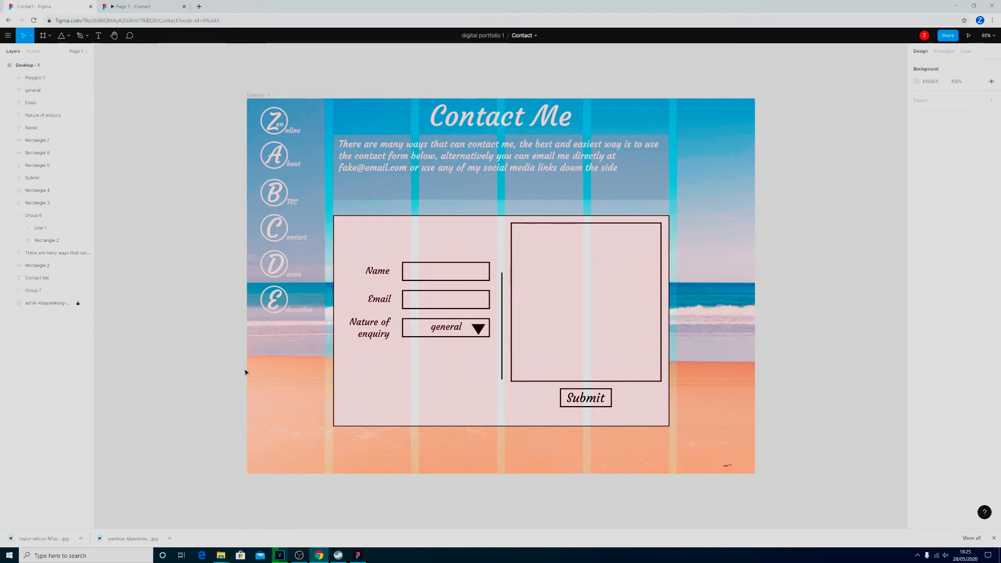
Shrink the dropdown triangle so it fits within the Nature of enquiry field, and nudge it into the vertical centre of the box.
click(478, 332)
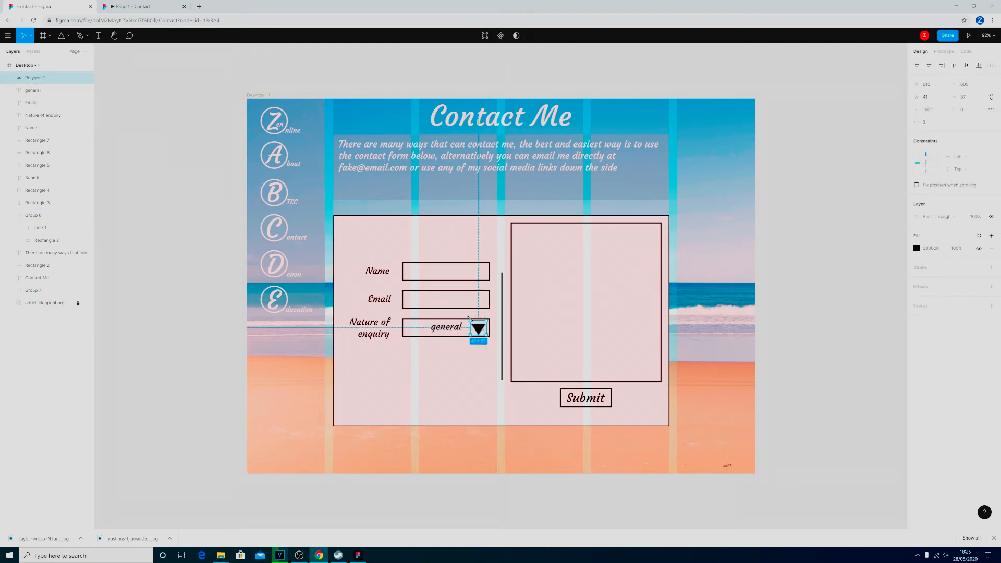
drag(470, 320, 483, 337)
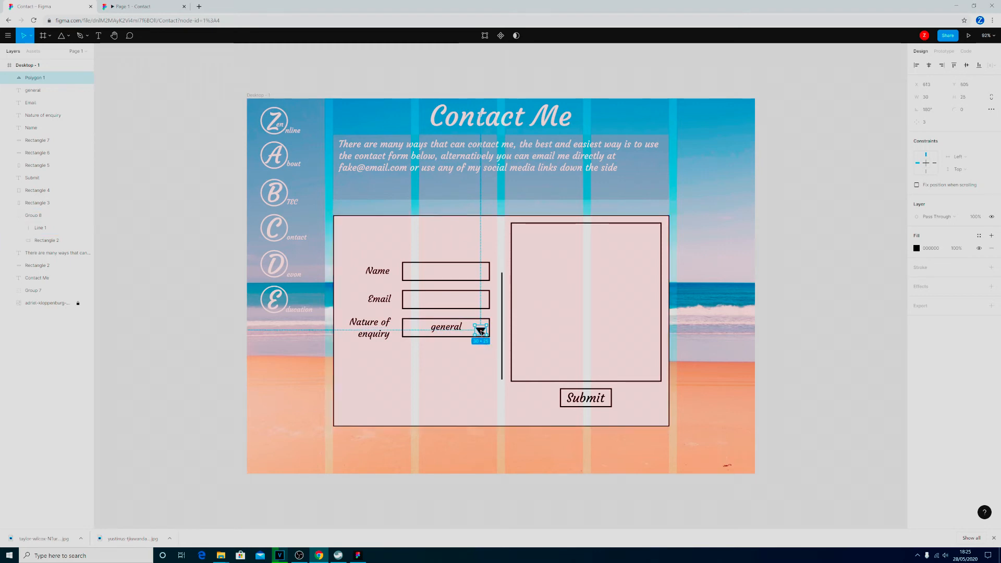
drag(481, 331, 481, 329)
click(476, 371)
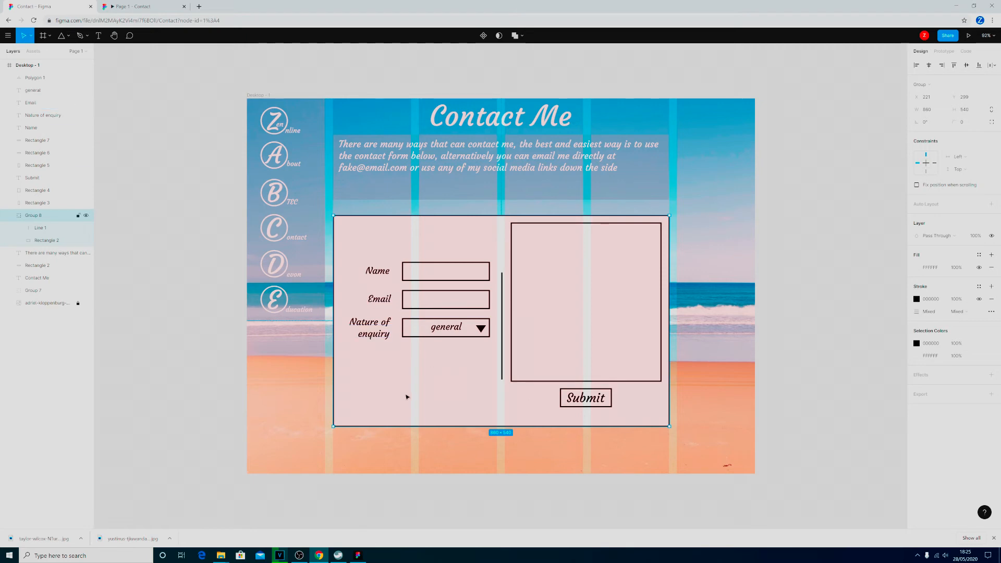
click(186, 286)
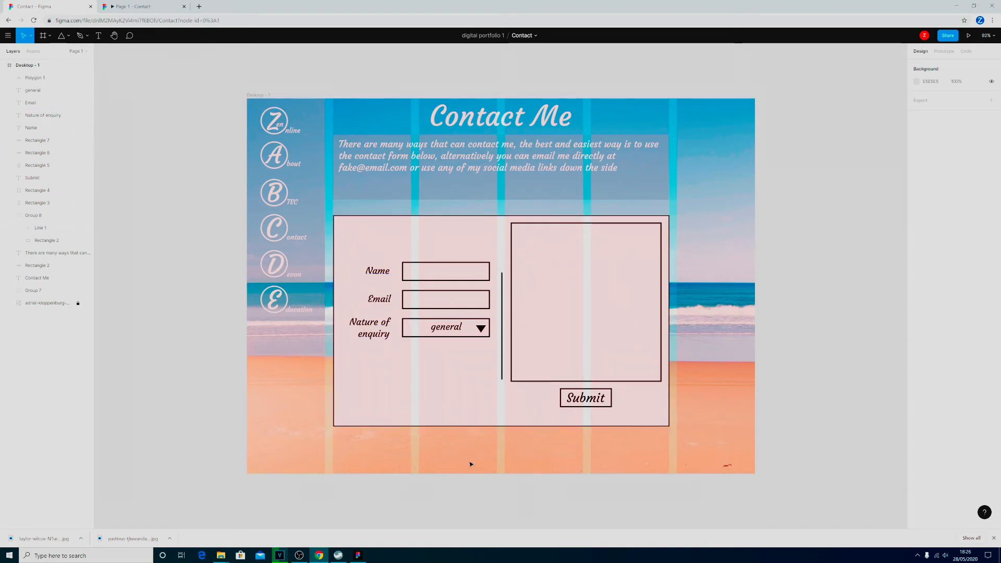
Lock the postcard group and shift the Name, Email and Nature of enquiry labels and fields down, towards the postcard's vertical centre.
click(437, 404)
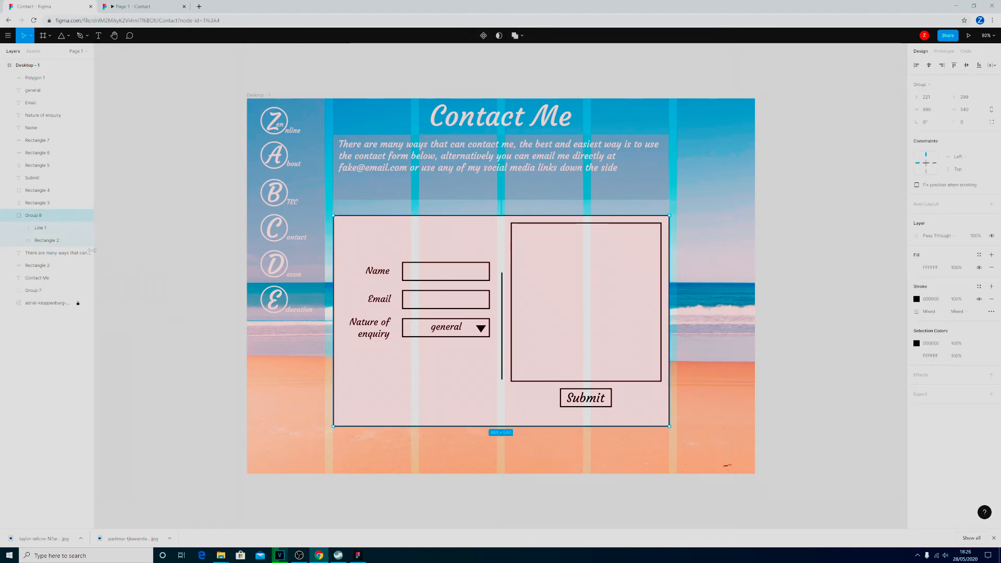
click(78, 216)
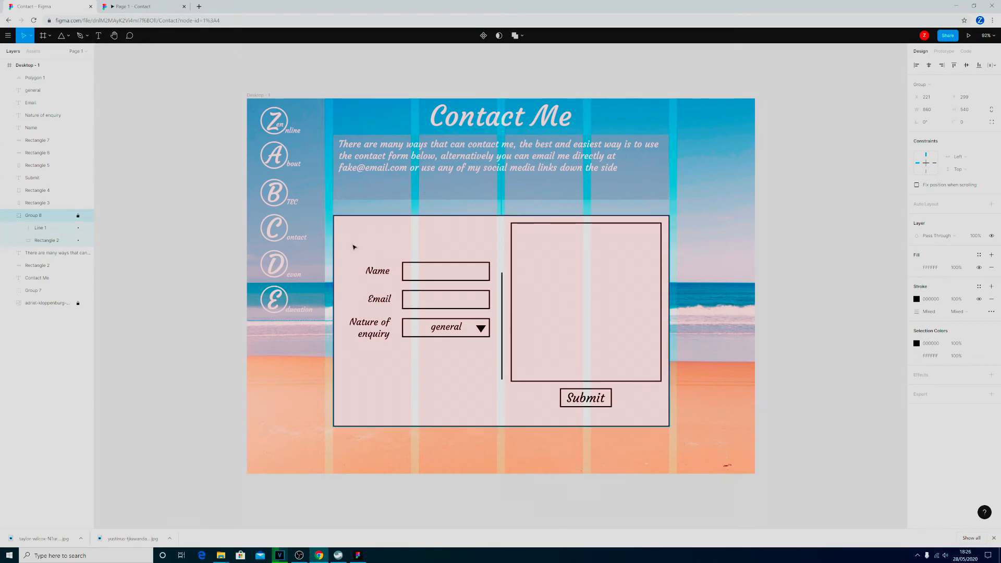
drag(472, 379, 353, 258)
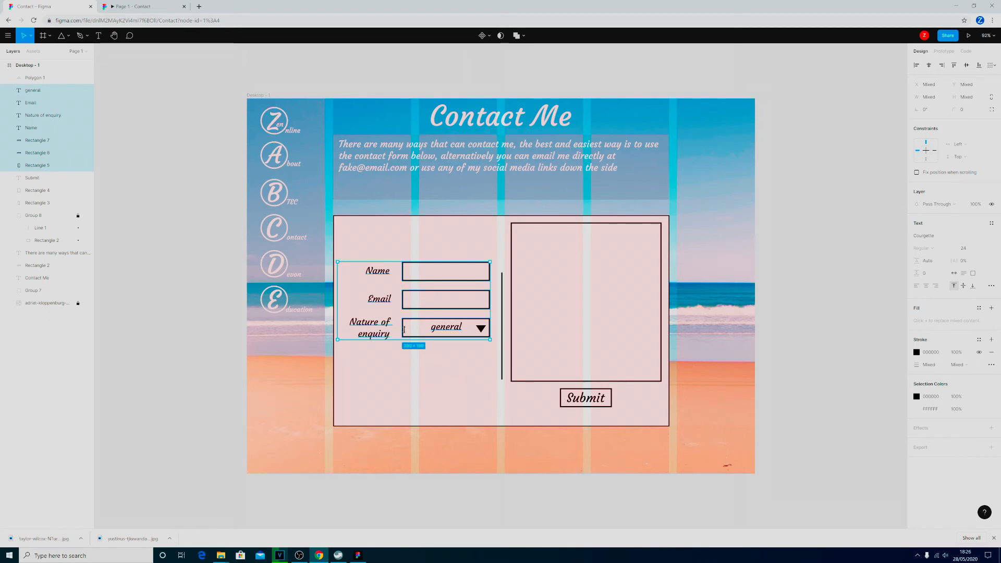
key(Down)
key(Down)
key(Down)
key(Down)
key(Down)
key(Down)
key(Down)
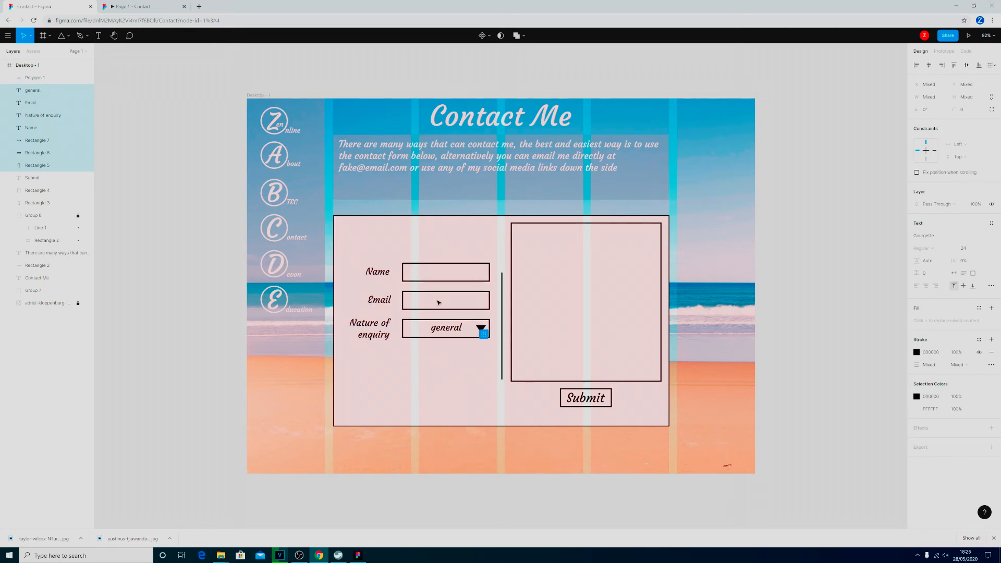
key(Down)
key(Down)
key(Down)
key(Down)
key(Down)
key(Down)
key(Down)
key(Down)
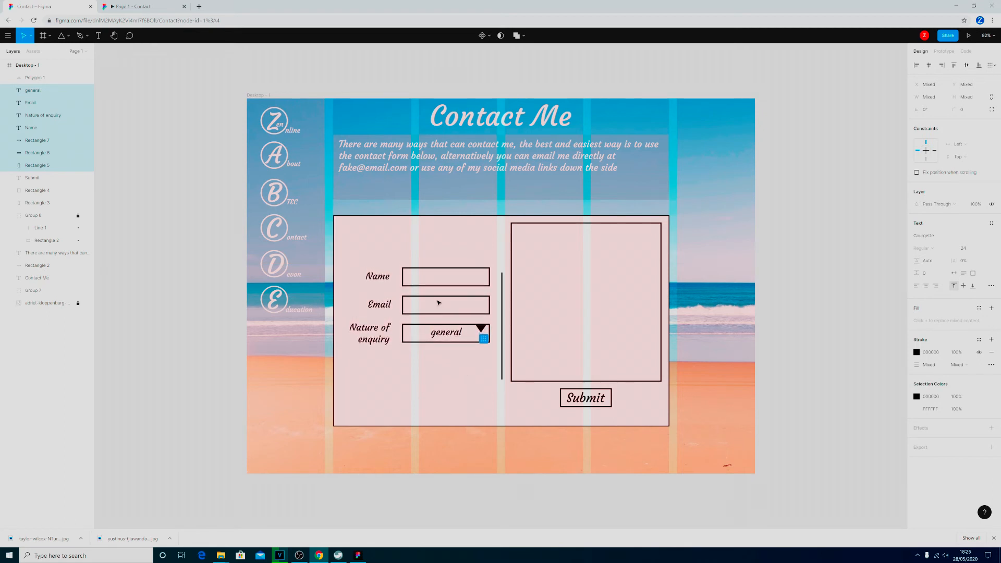
key(Down)
key(Down)
key(Down)
key(Down)
key(Down)
key(Down)
key(Down)
key(Down)
key(Down)
key(Down)
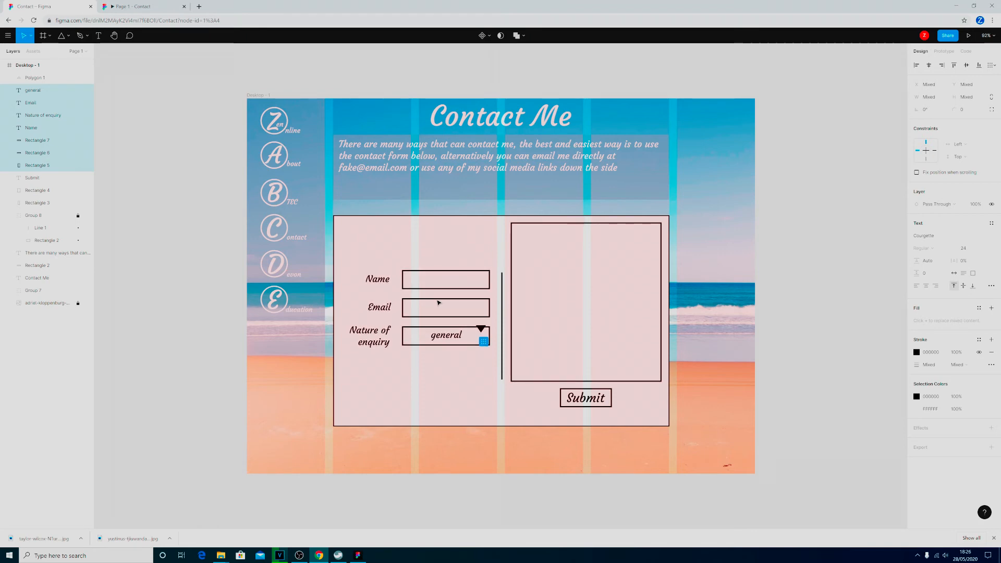
key(Down)
key(Down)
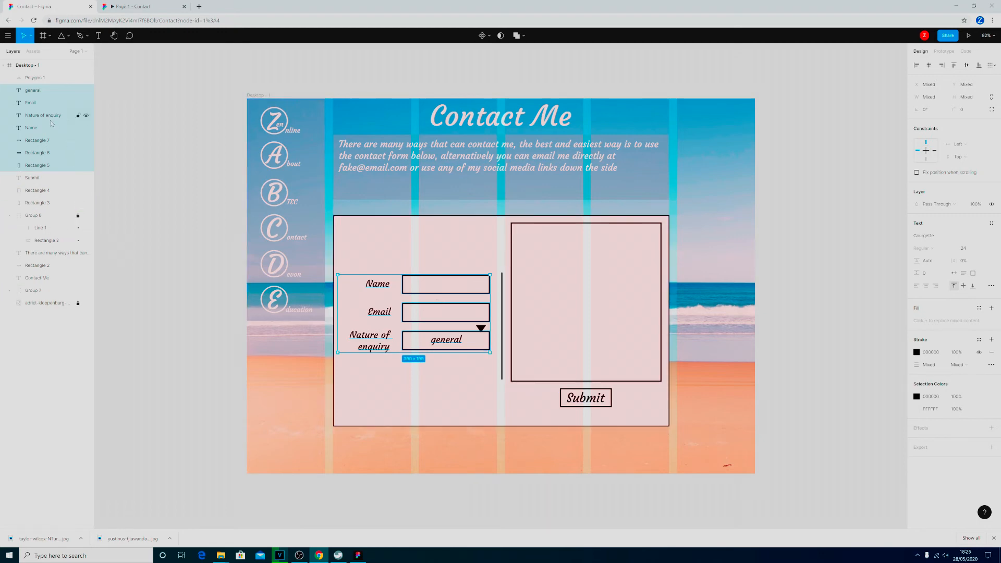
Move the labels, input fields, "general" text, large message box, and Submit text with its box into the postcard's group.
drag(42, 118, 37, 228)
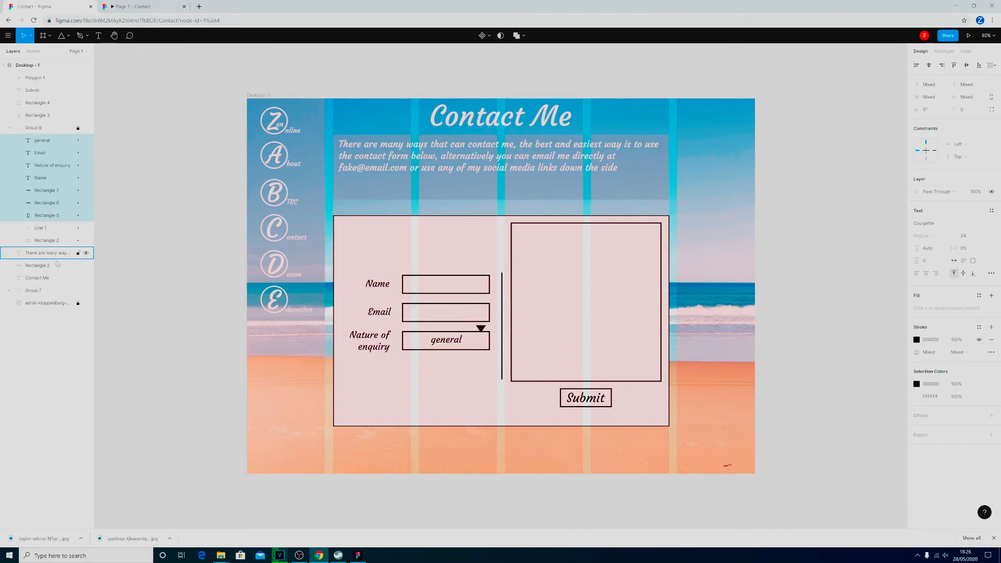
click(555, 309)
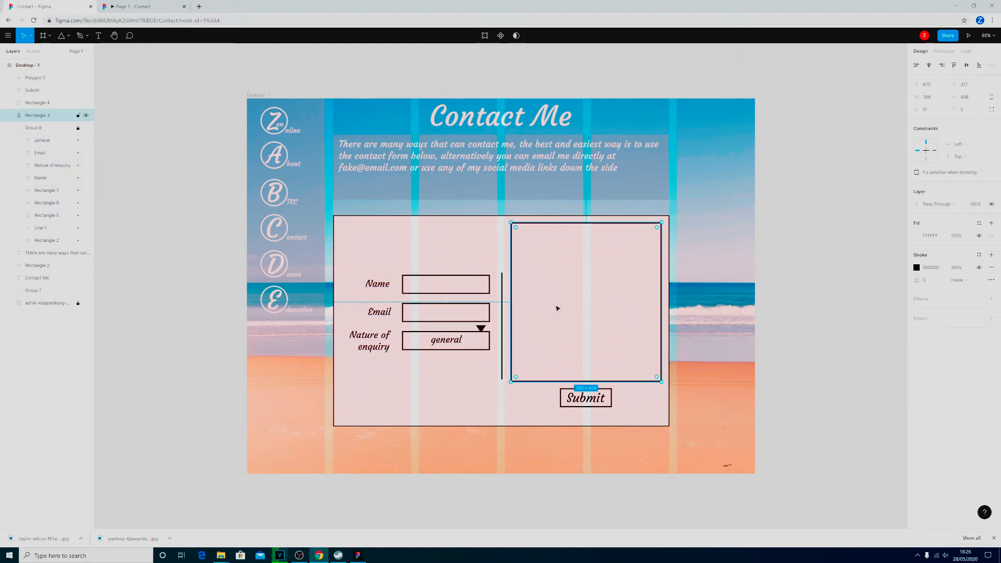
drag(39, 115, 59, 144)
click(585, 397)
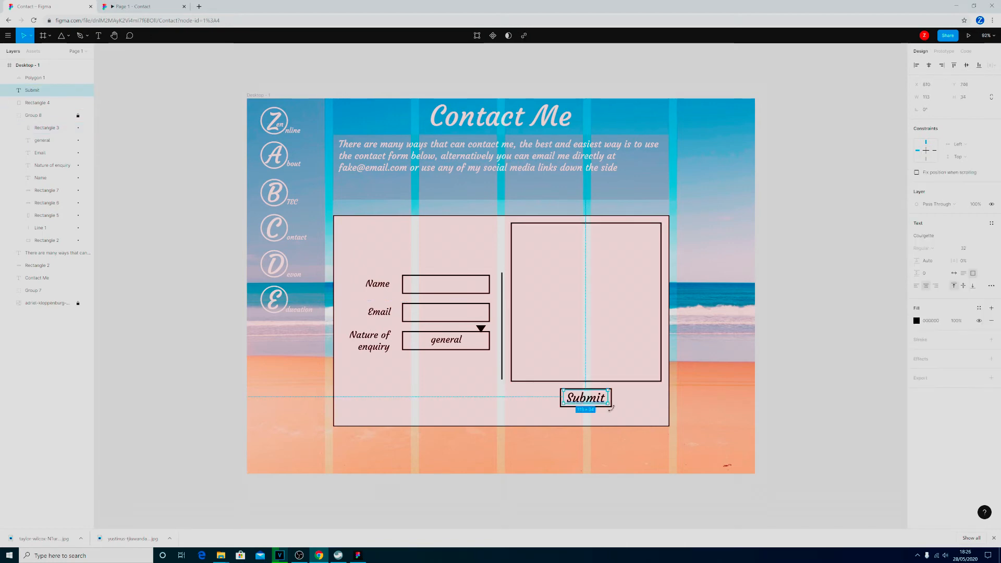
click(44, 103)
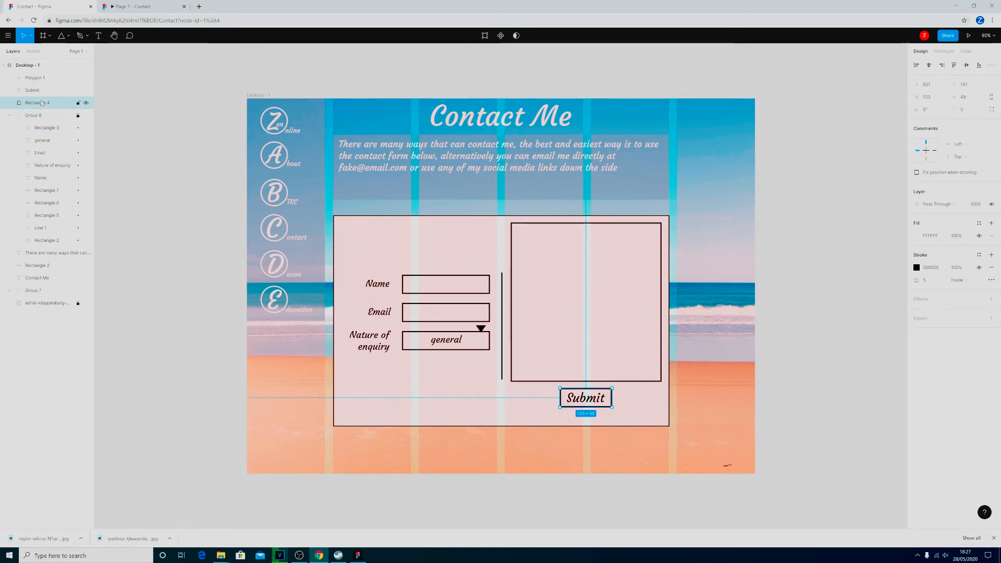
shift+click(45, 91)
drag(45, 92, 48, 125)
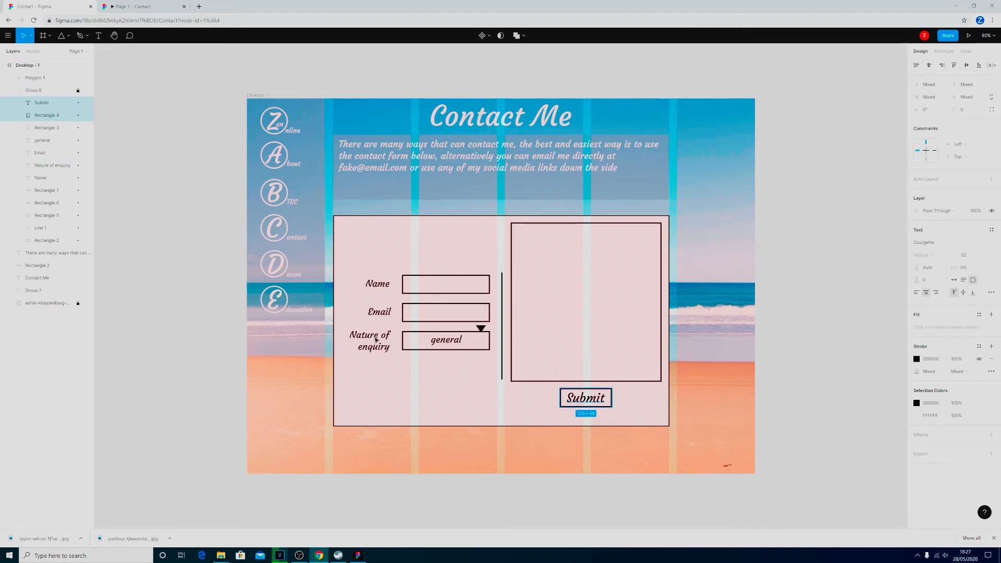
Unlock the postcard group and move the whole form slightly down to Y 304.
click(38, 91)
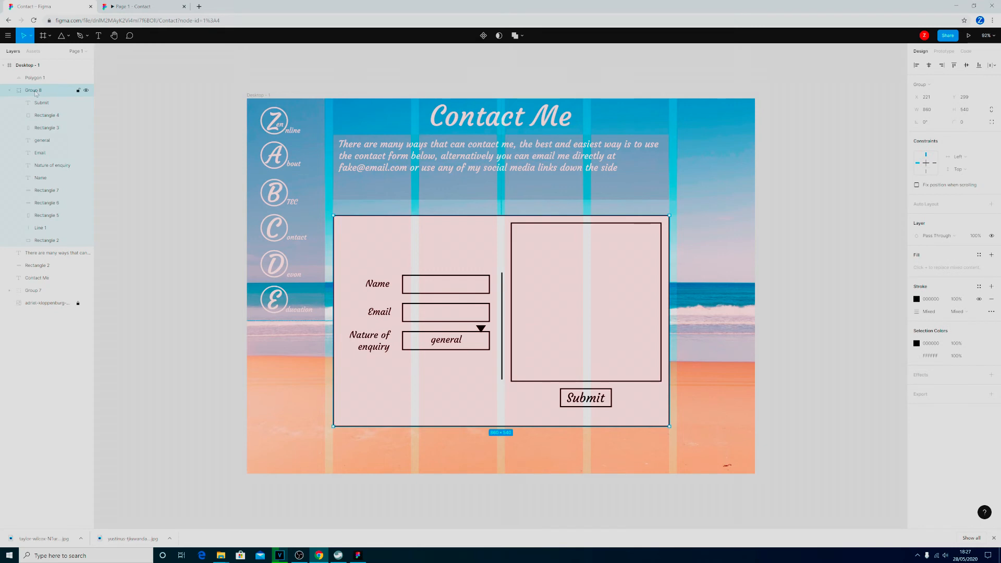
mouse_move(443, 258)
mouse_down()
mouse_move(521, 268)
mouse_move(433, 261)
mouse_up()
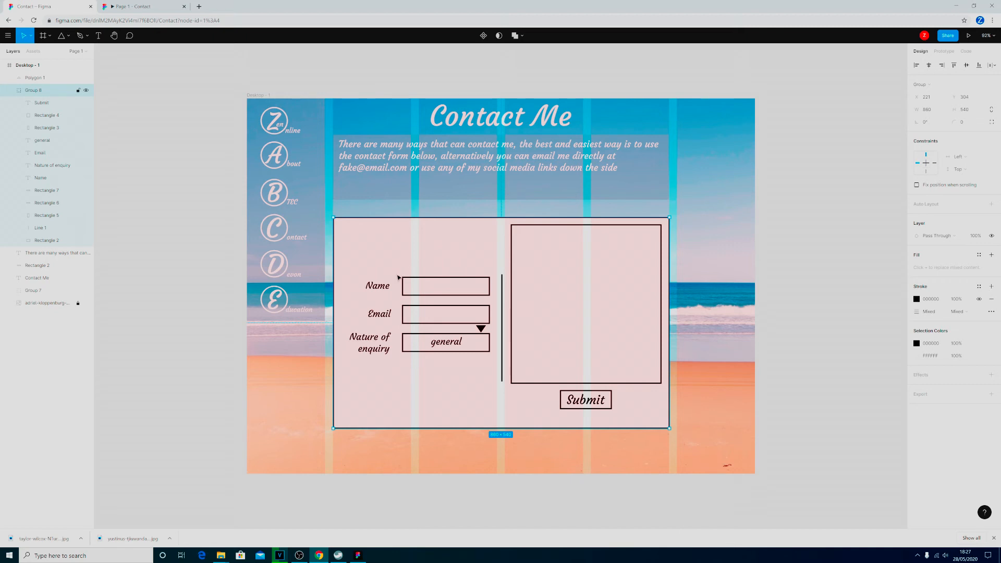
click(839, 272)
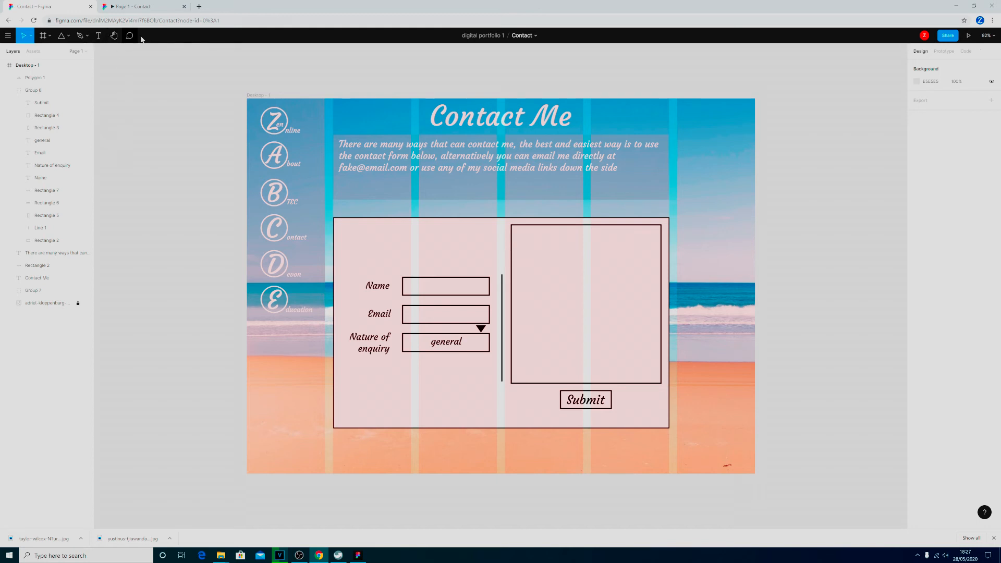
Open Iconfinder's 2018 Social media logotypes set in a new browser tab and examine the Instagram icon and the set's details.
click(200, 7)
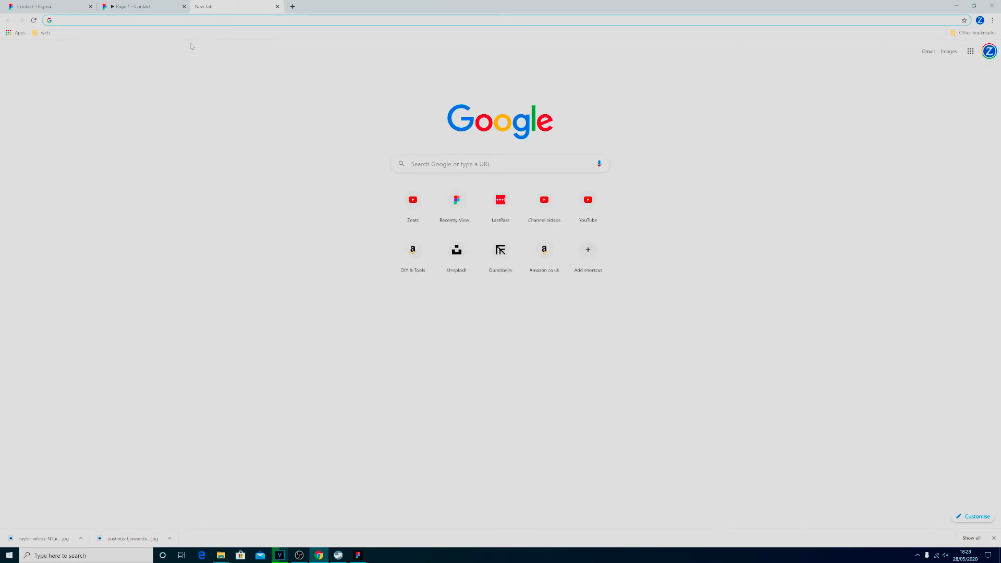
key(alt+Tab)
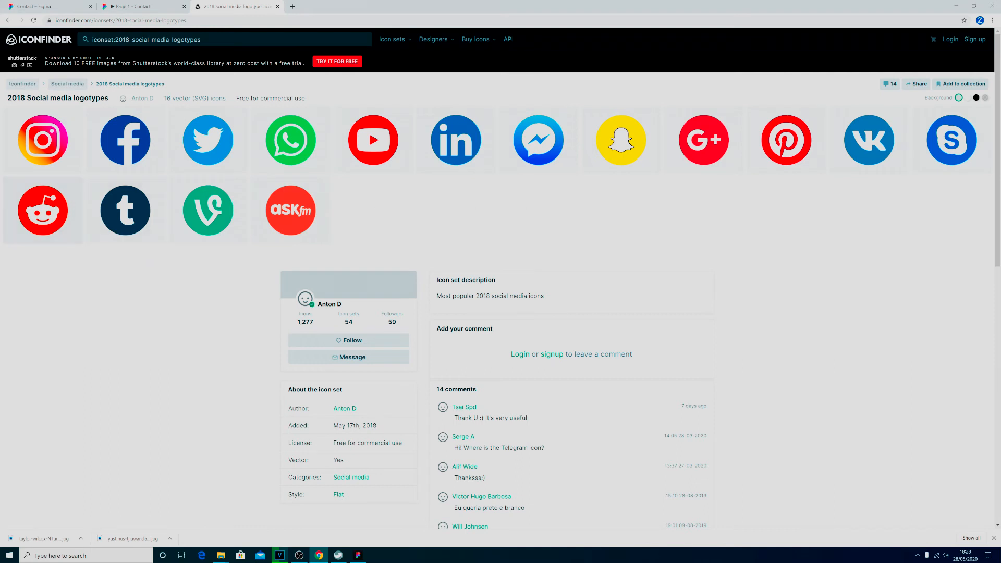
click(27, 154)
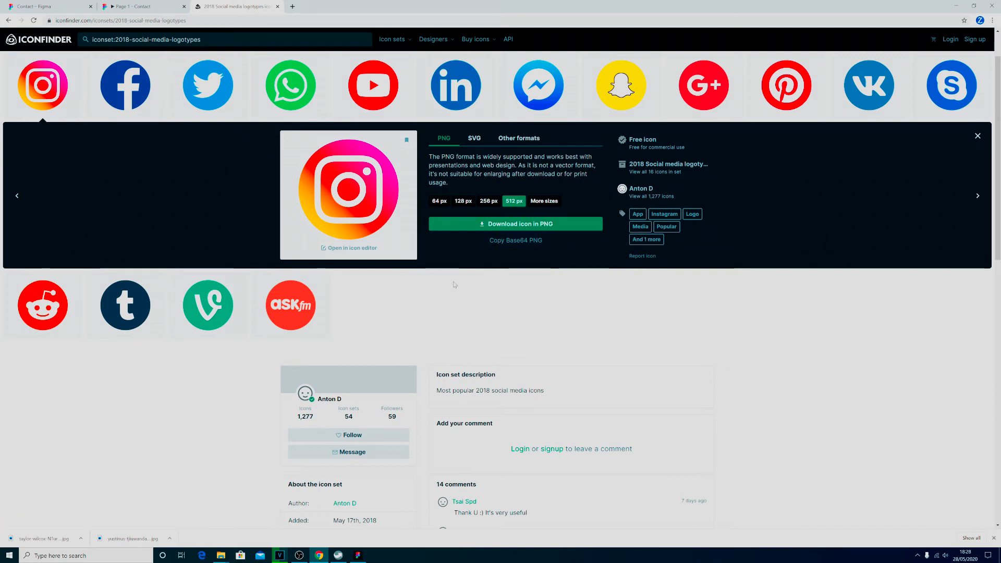
drag(997, 149, 996, 233)
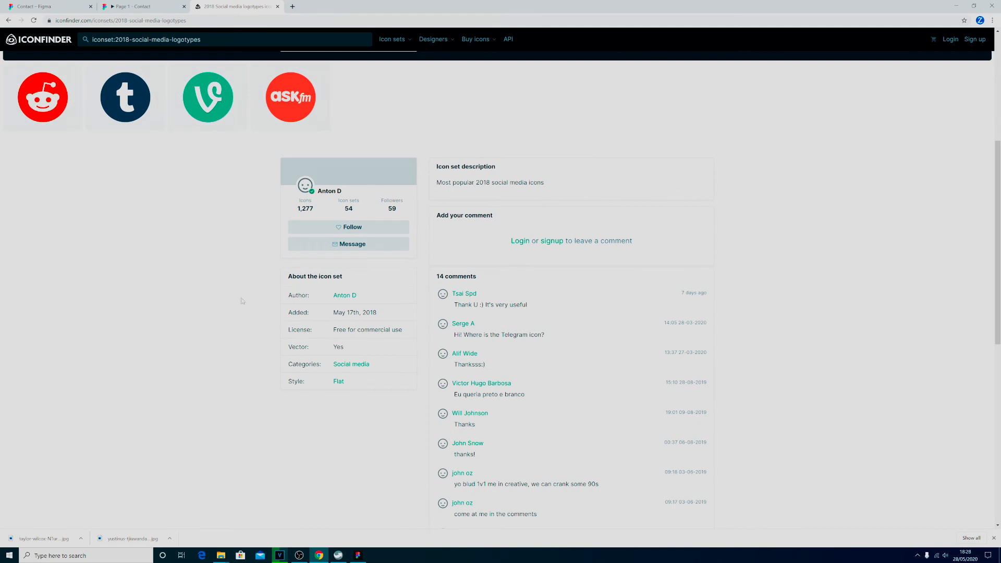
Highlight the icon set's page address and return to the Instagram icon's download options in the 2018 Social media logotypes set.
mouse_move(368, 330)
key(ctrl+l)
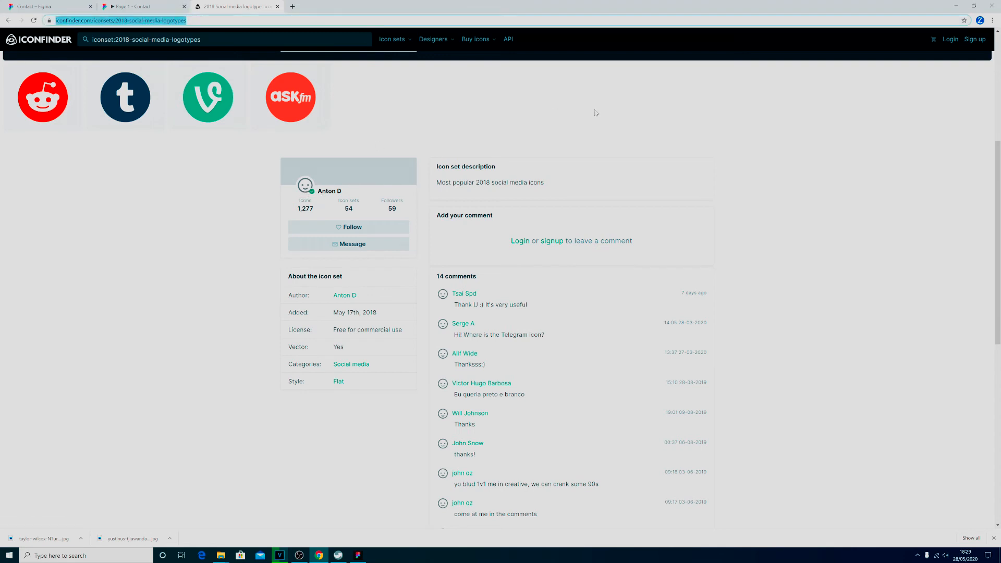
click(837, 197)
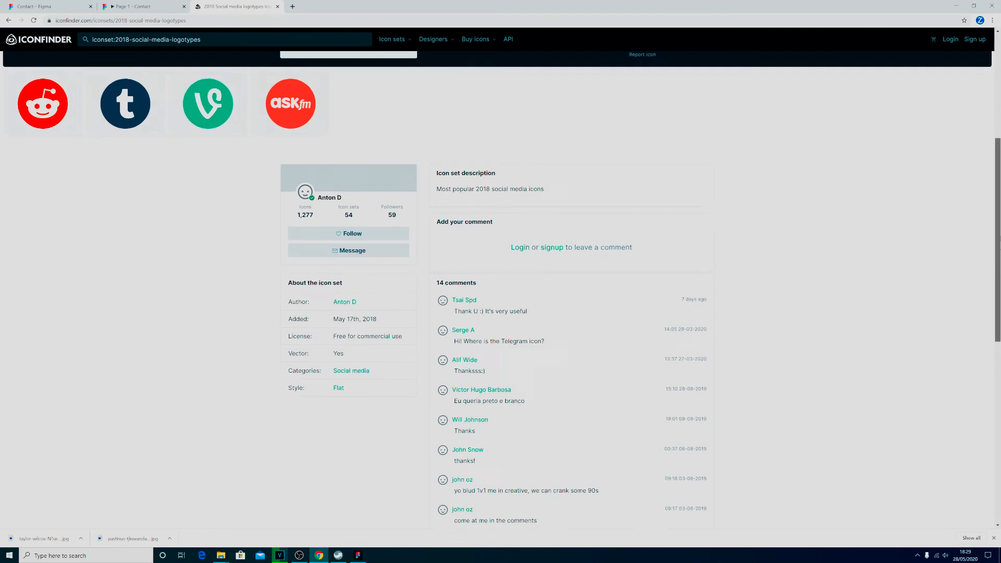
scroll(995, 254, up, 5)
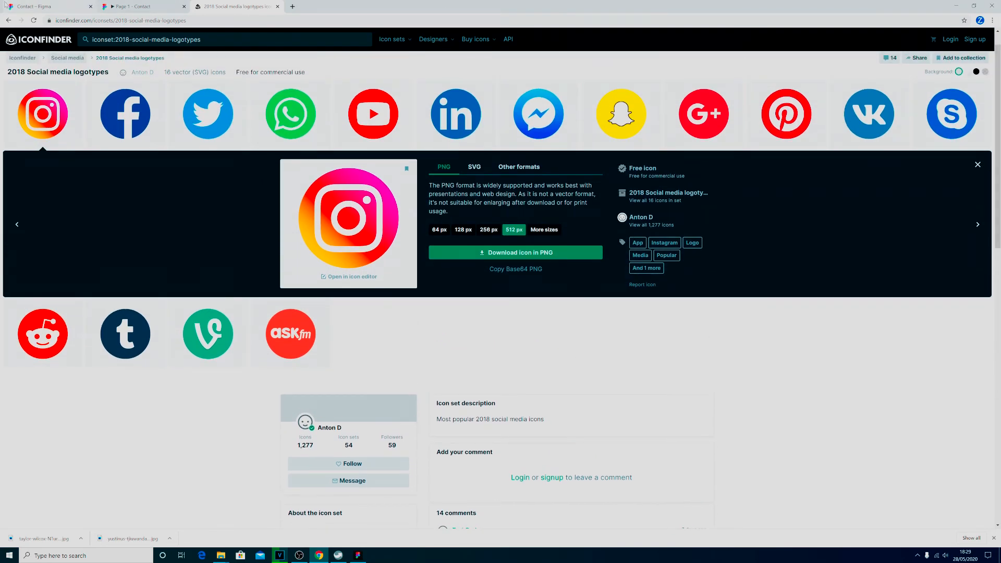
Switch back to the Figma contact design, move the dropdown triangle inside the "general" field, and nest its layer in the form's group.
click(44, 7)
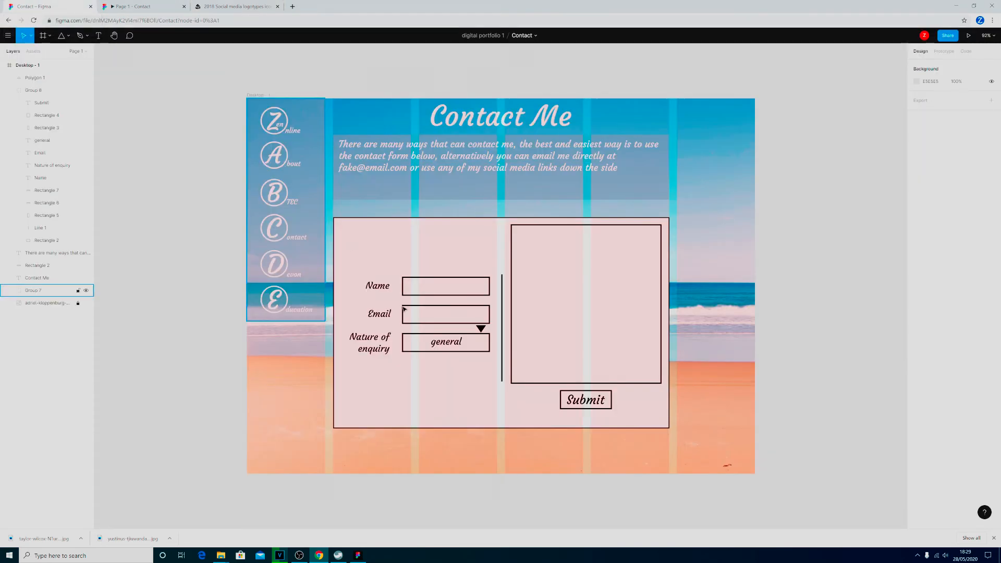
click(141, 6)
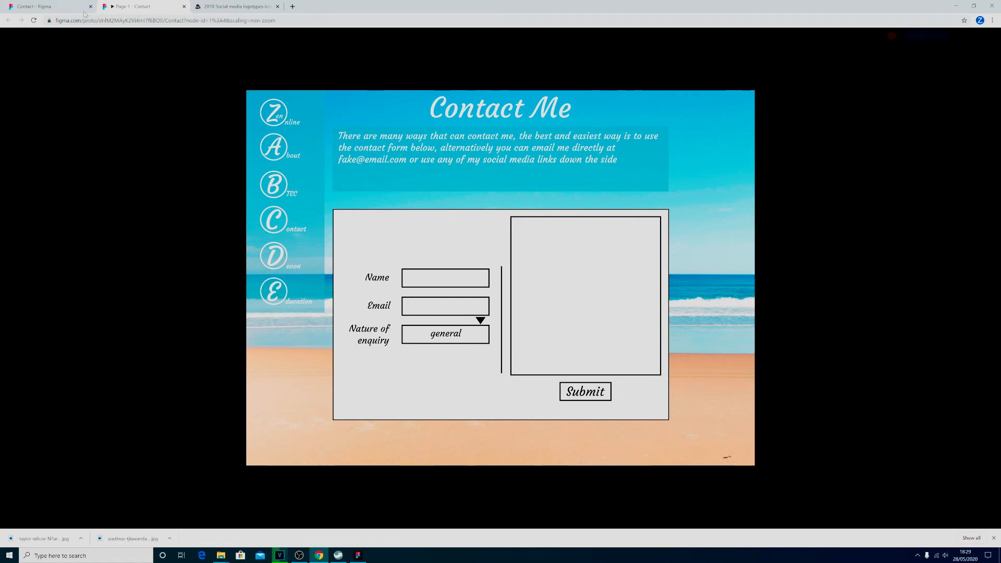
click(60, 6)
click(478, 327)
drag(478, 327, 483, 343)
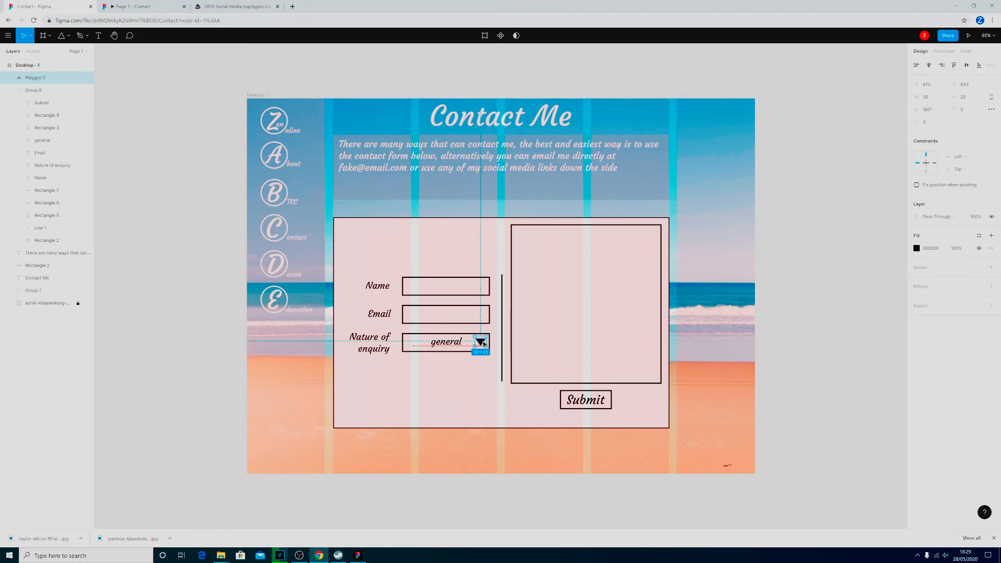
drag(43, 83, 45, 94)
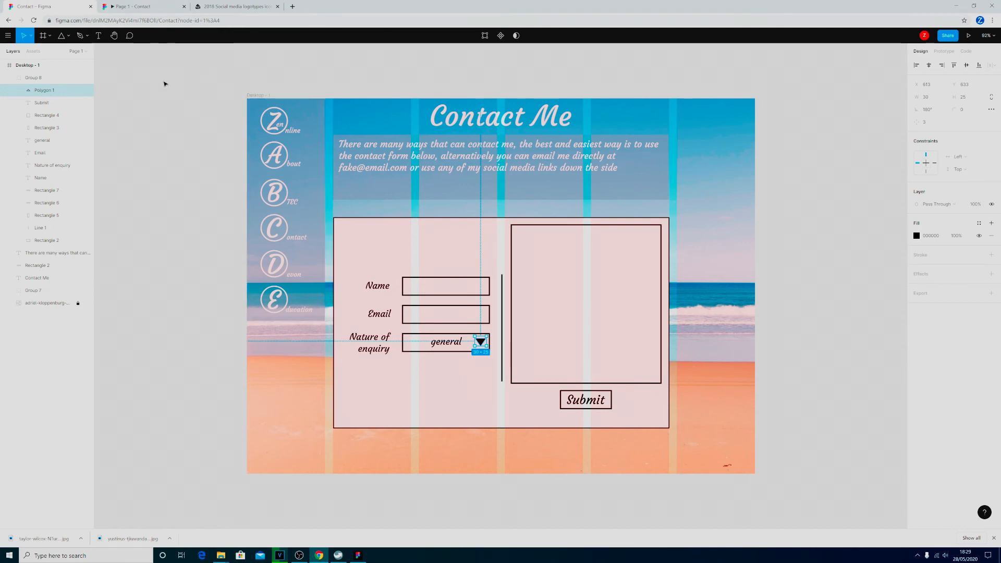
Place the downloaded Twitter icon image once beside the postcard's upper right edge, about 60 × 60 in size.
click(50, 37)
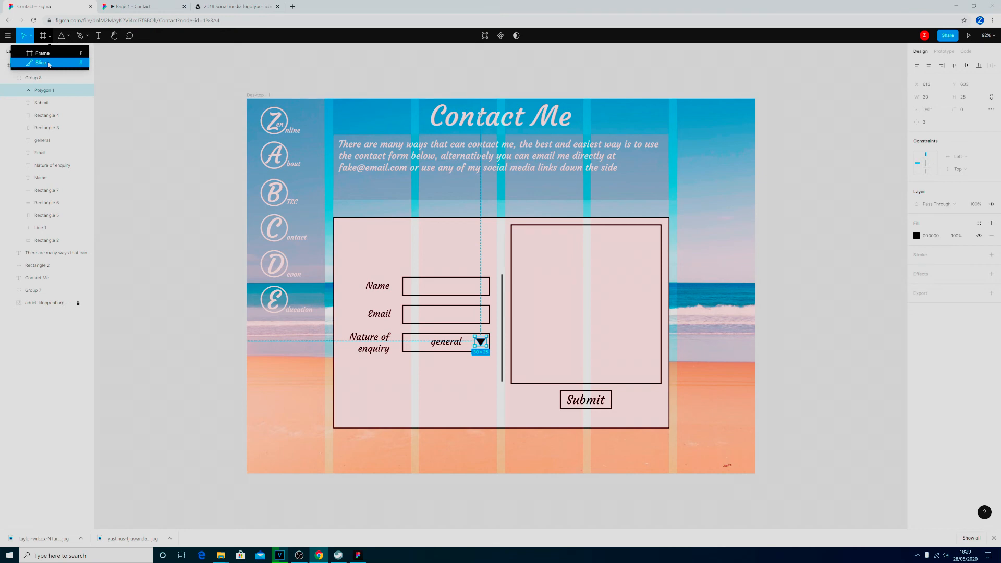
click(69, 35)
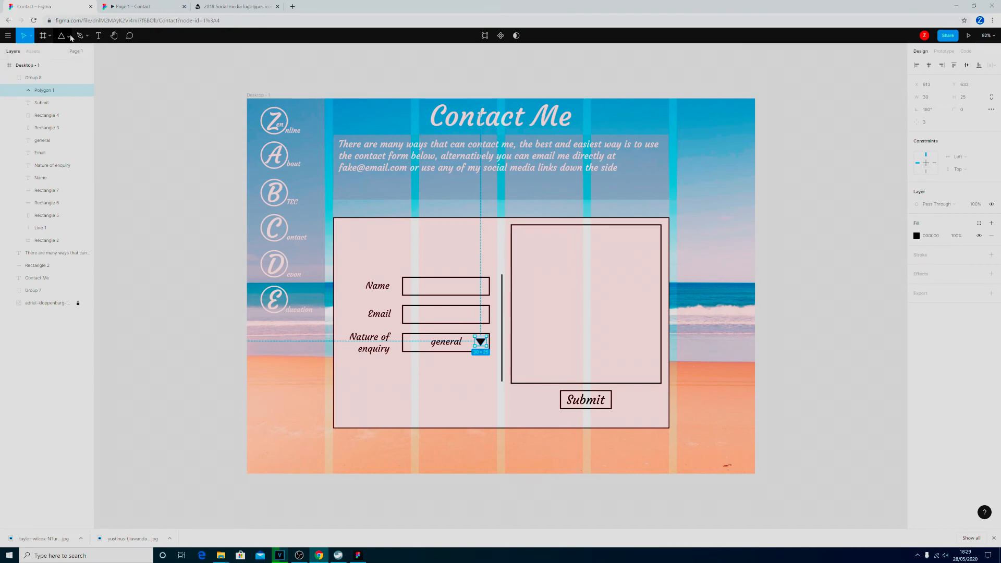
click(68, 35)
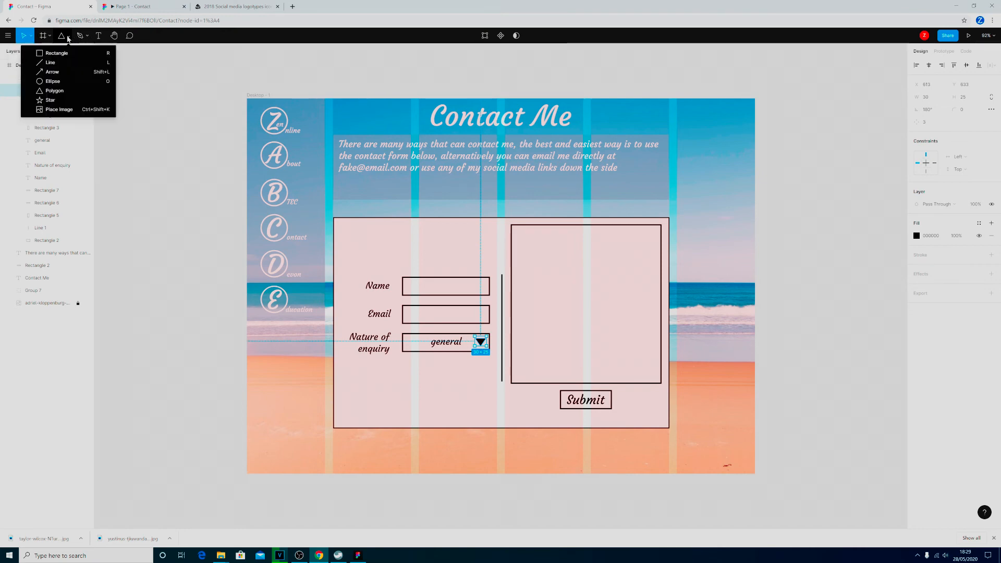
click(75, 112)
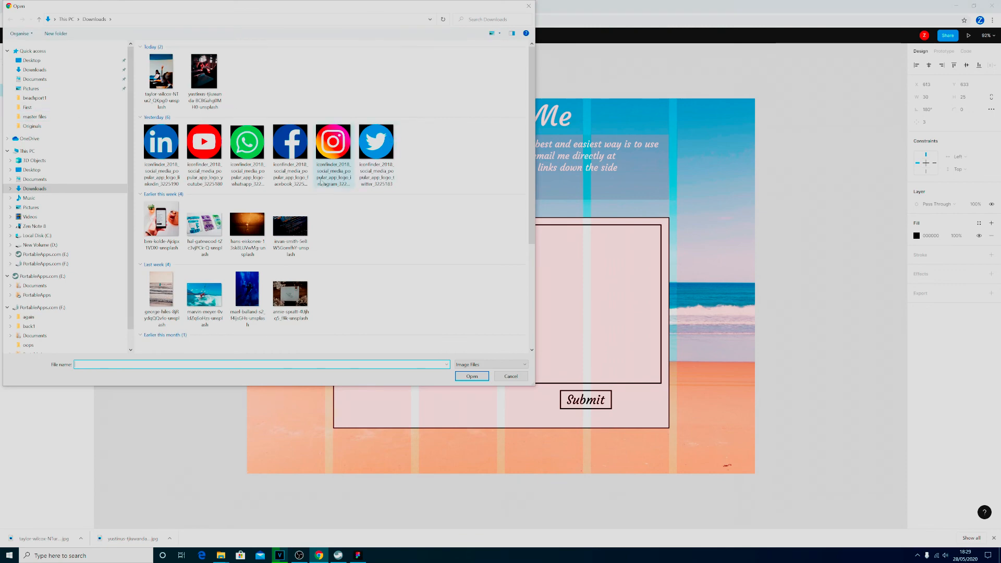
click(391, 149)
click(472, 376)
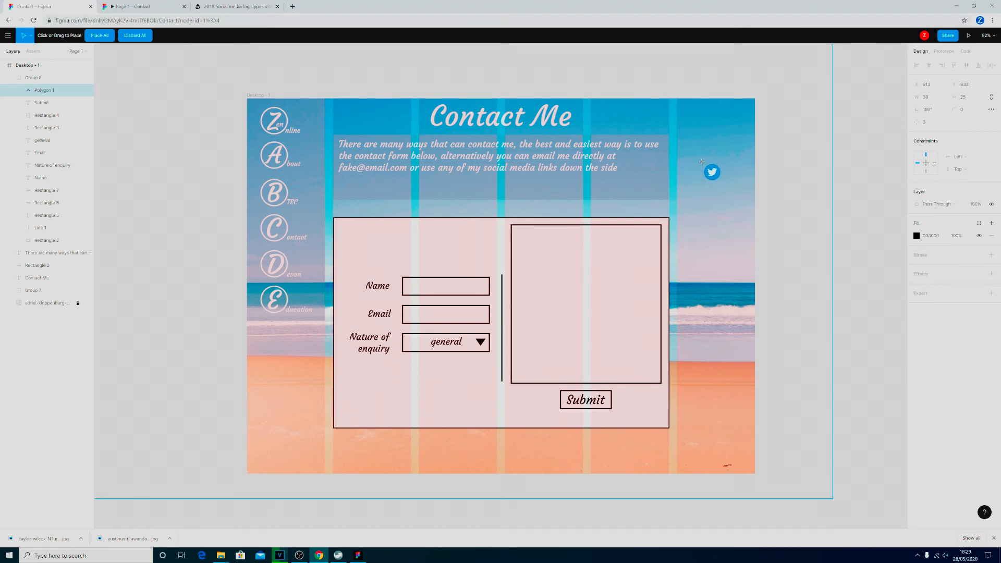
click(702, 225)
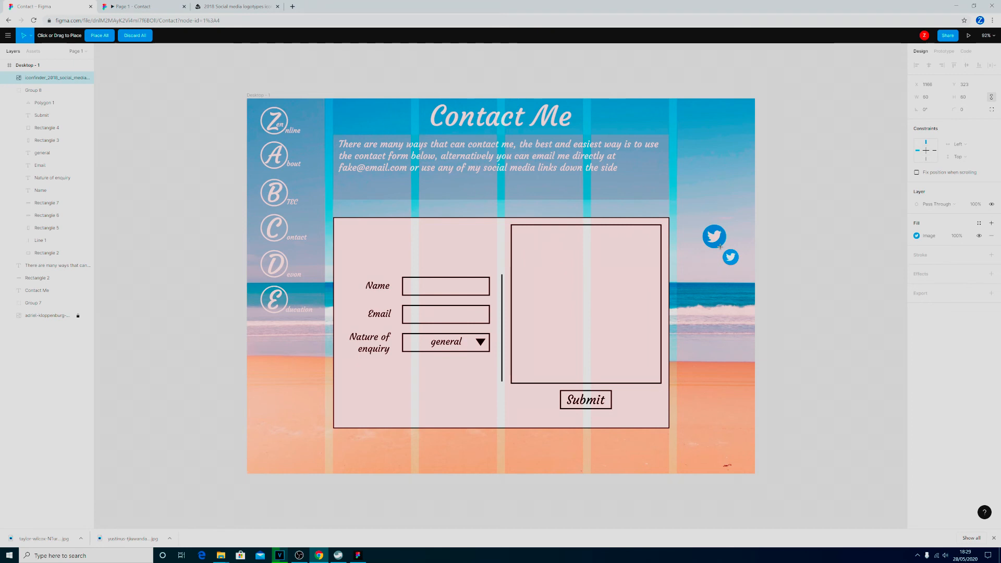
key(Escape)
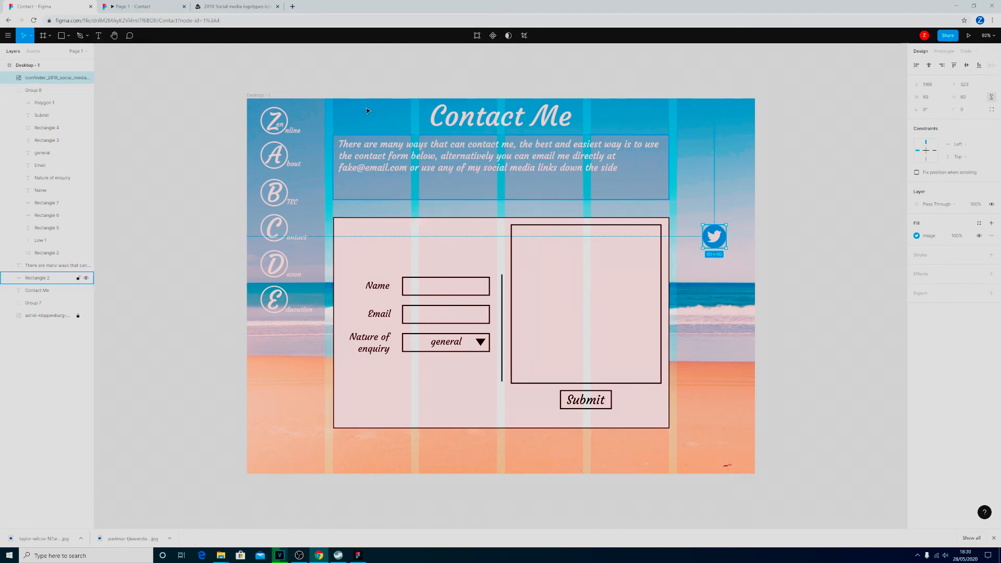
Place the downloaded Instagram icon image below the Twitter icon and set its size to 60 × 60.
click(69, 37)
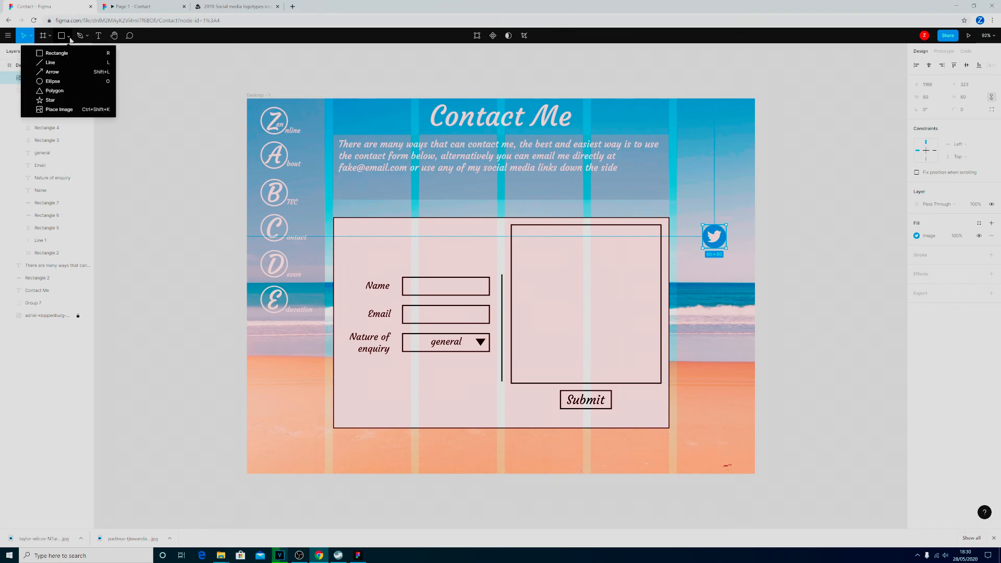
click(72, 110)
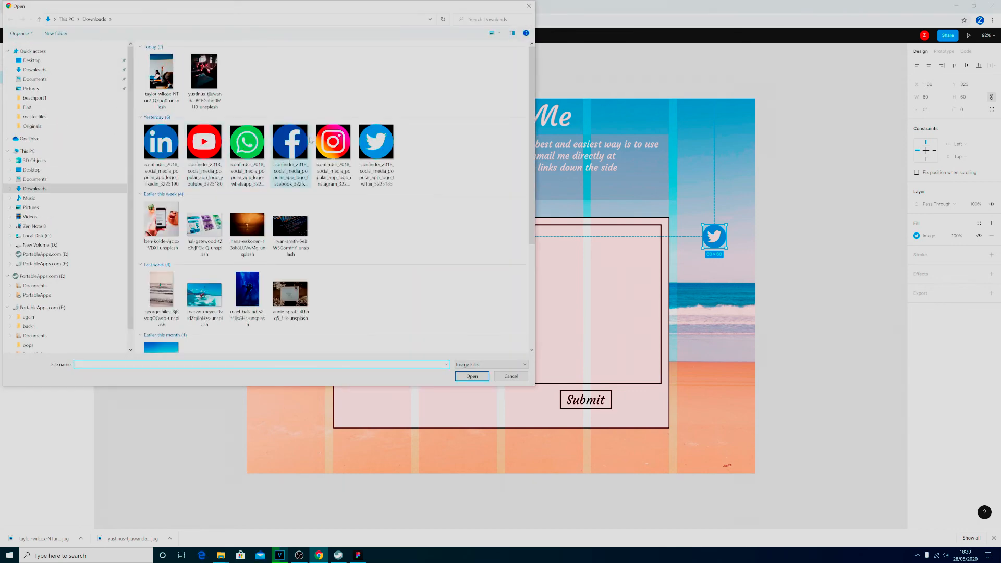
click(333, 151)
click(472, 376)
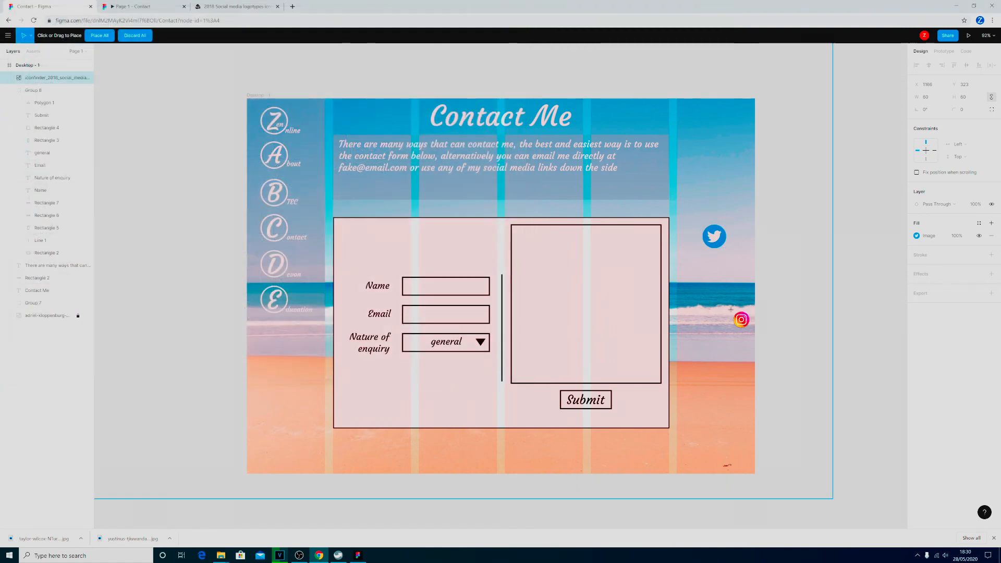
drag(705, 269, 724, 294)
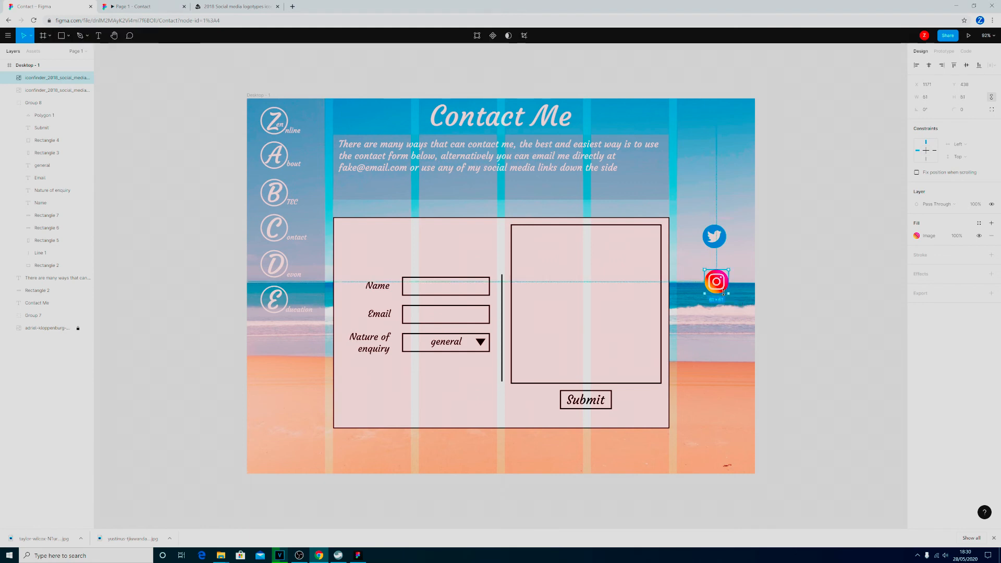
click(930, 98)
text(60)
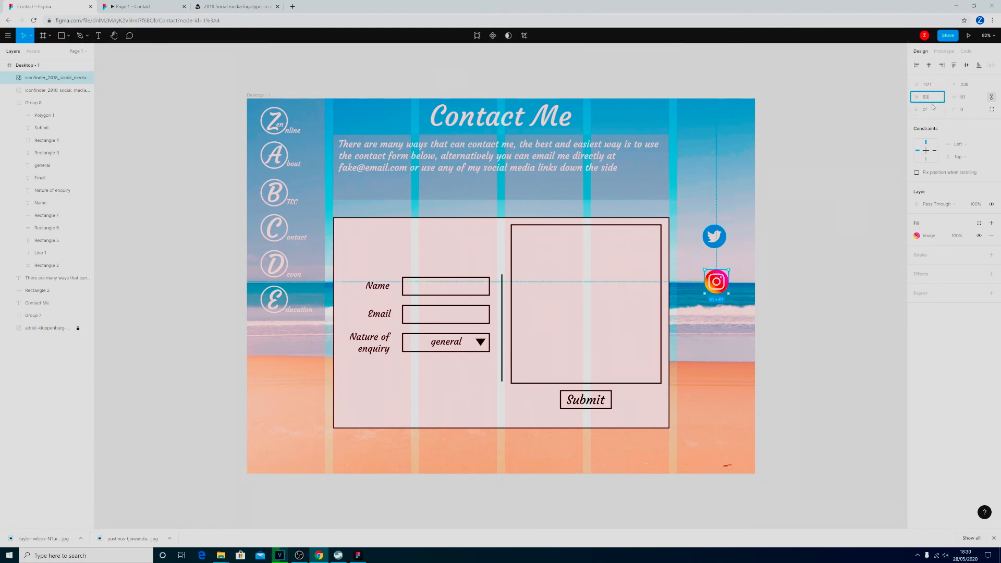
key(Return)
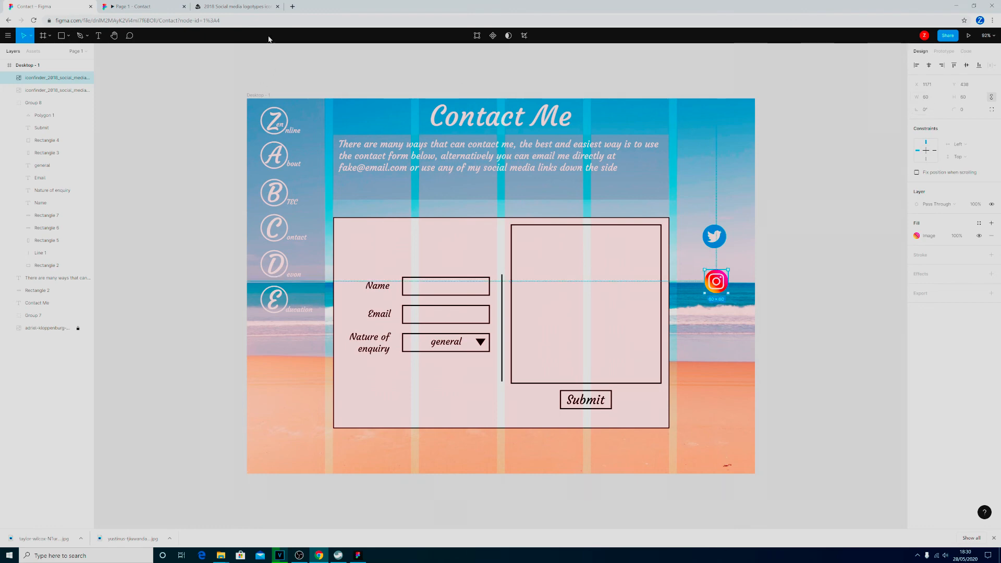
Place the downloaded Facebook icon below the Instagram icon, set its width to 60, and shift it up closer to the icons above.
click(69, 35)
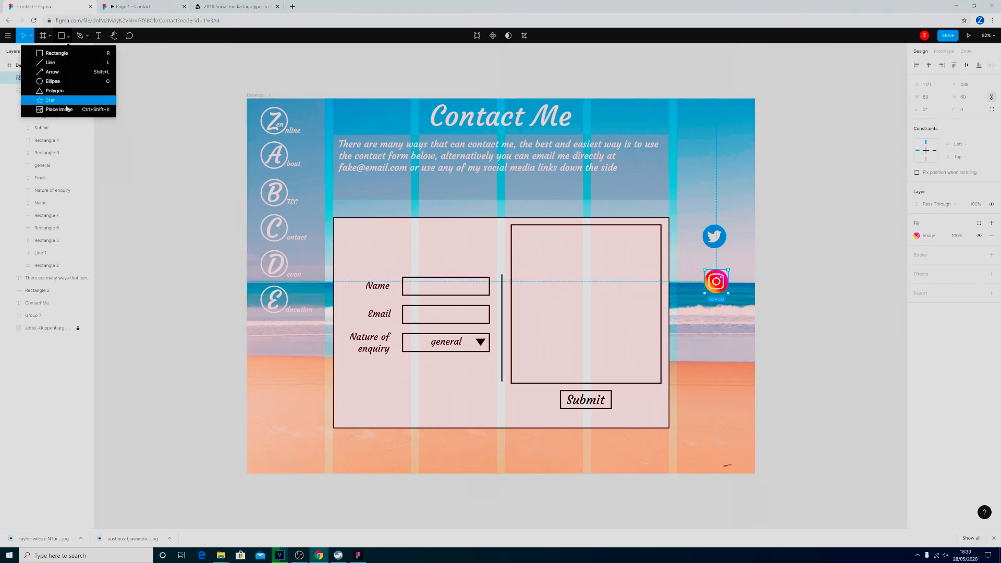
click(67, 111)
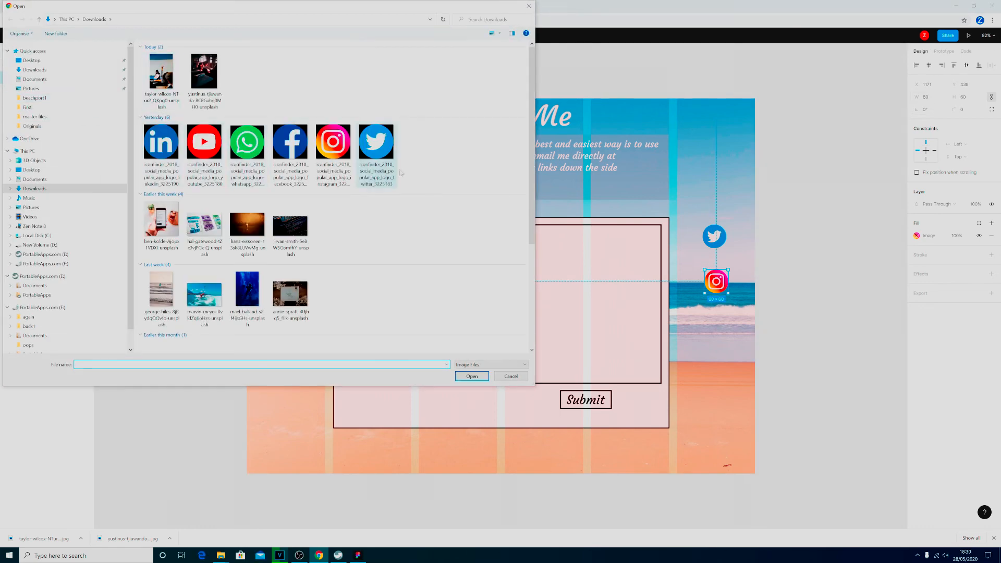
click(290, 152)
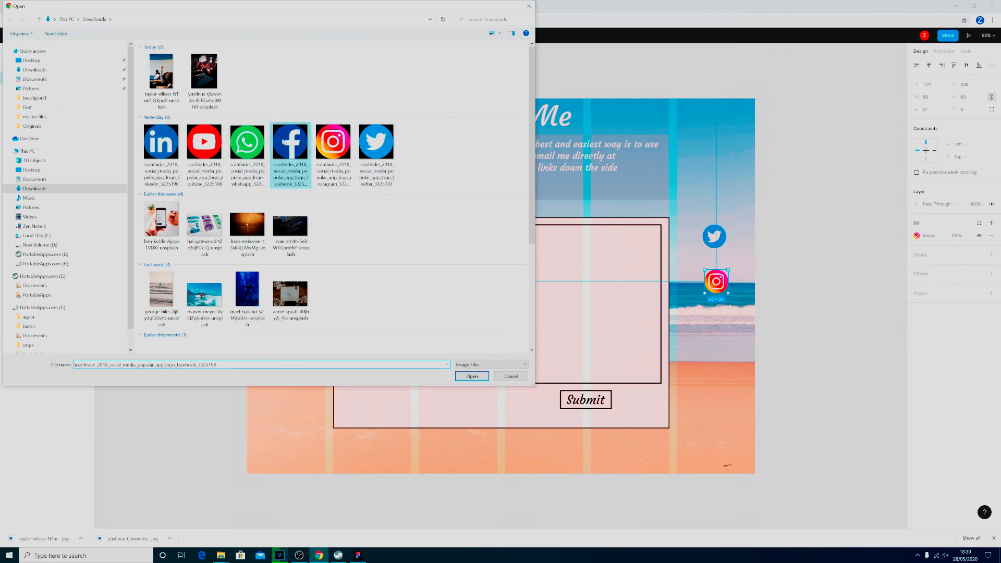
click(472, 375)
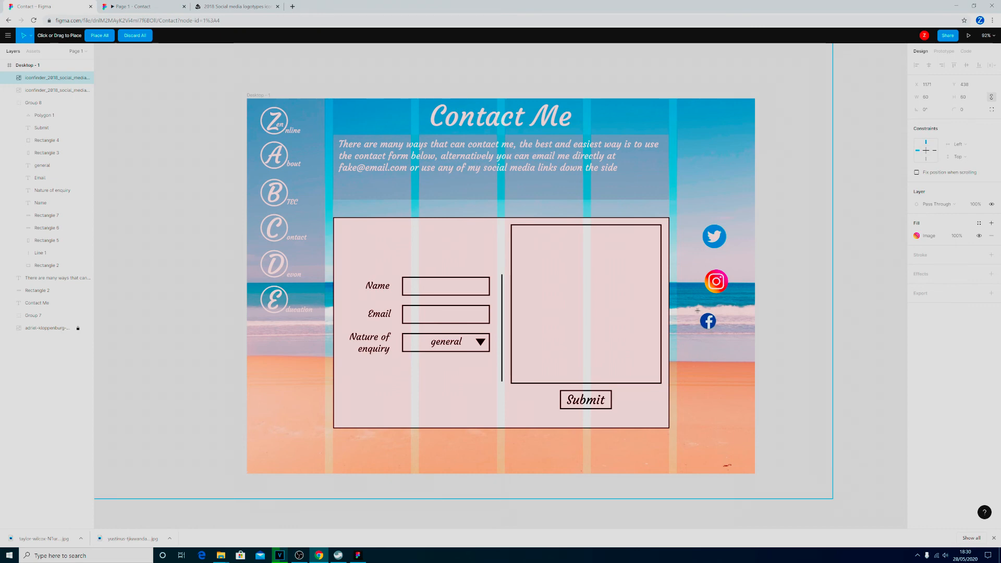
drag(698, 311, 720, 334)
click(936, 99)
text(60)
key(Return)
mouse_move(716, 323)
mouse_down()
mouse_move(724, 270)
mouse_move(720, 319)
mouse_move(722, 304)
mouse_up()
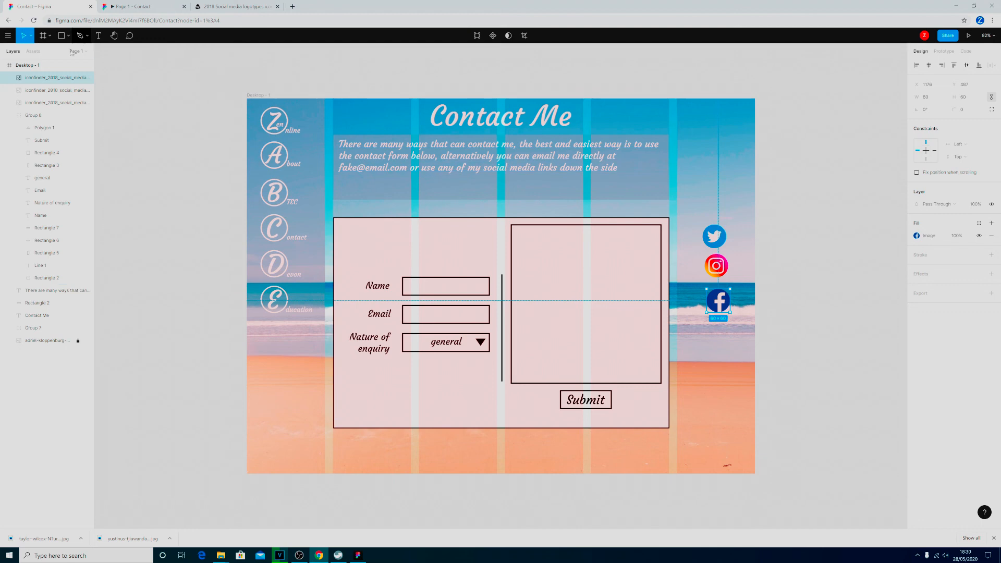
Place the downloaded LinkedIn icon image below the Facebook icon, about 60 × 60 in size.
click(67, 38)
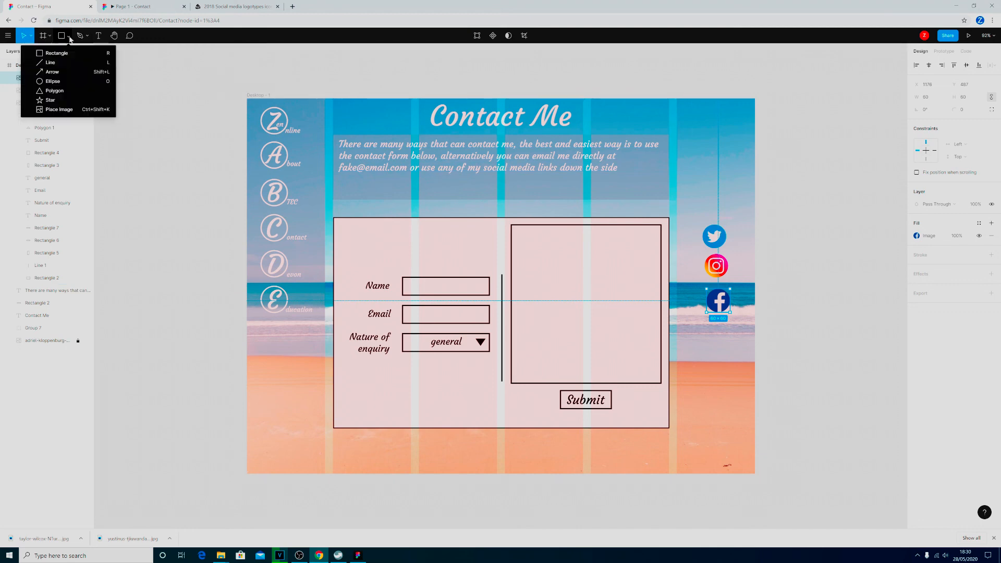
click(71, 111)
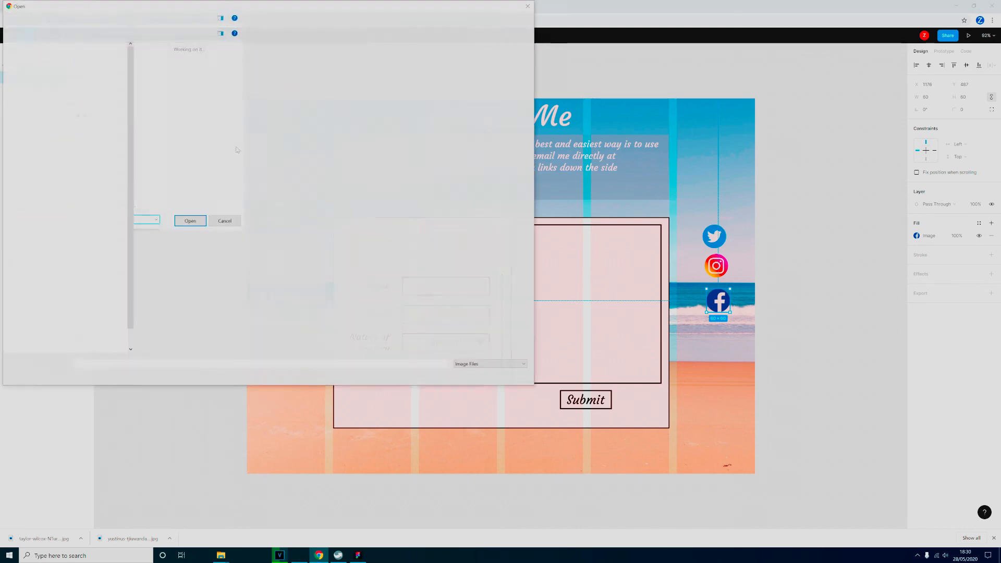
click(161, 146)
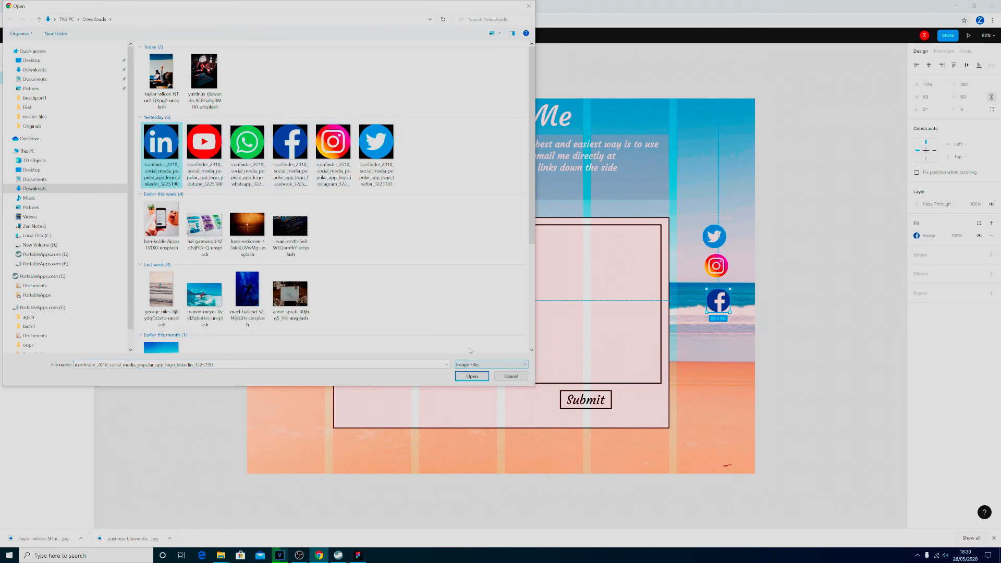
click(480, 377)
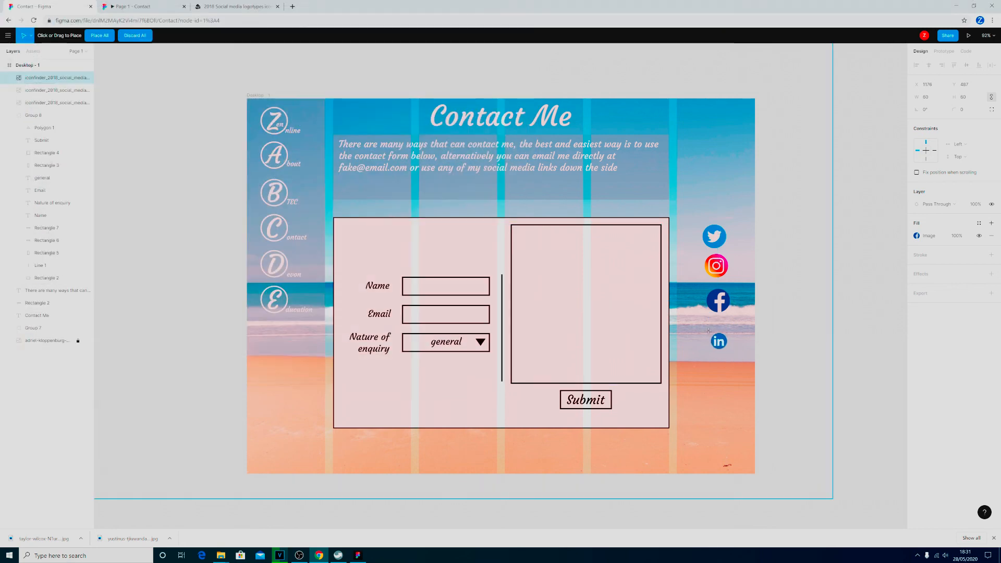
mouse_move(708, 329)
mouse_down()
mouse_move(736, 369)
mouse_move(732, 353)
mouse_up()
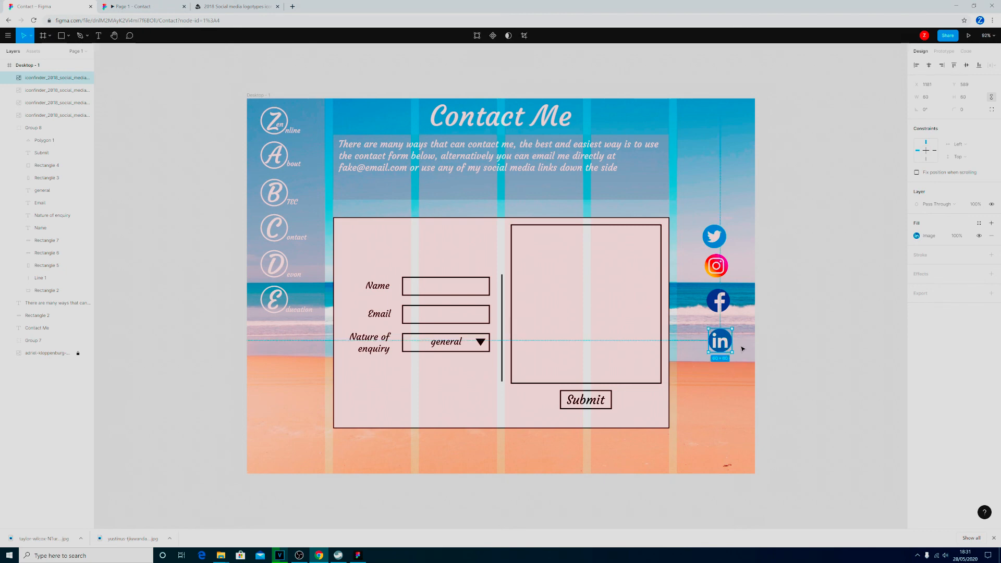
Place the downloaded WhatsApp icon image below the LinkedIn icon and set its size to 60 × 60.
click(68, 35)
click(84, 112)
click(253, 148)
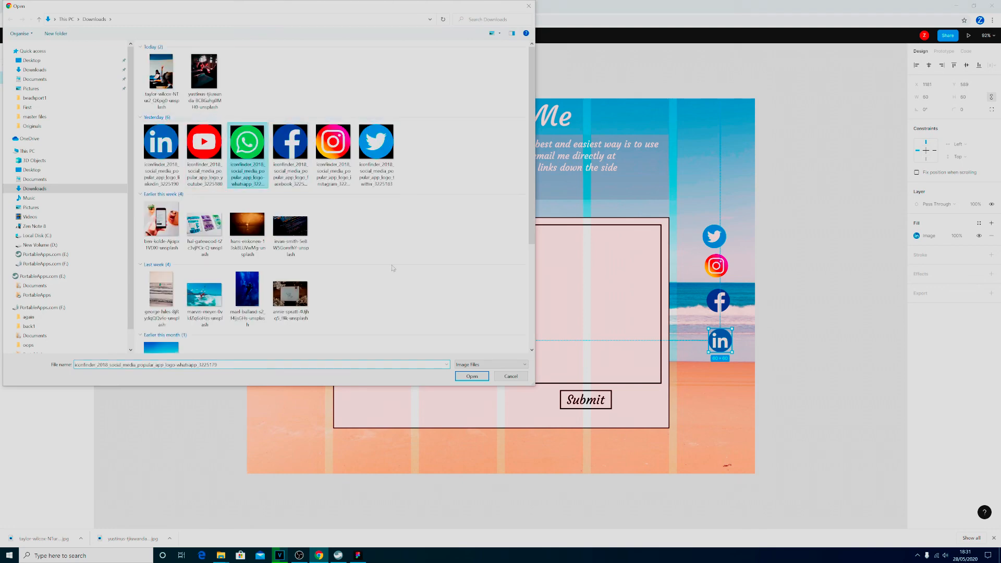
click(472, 375)
click(709, 370)
drag(727, 396, 732, 394)
click(933, 101)
text(60)
key(Return)
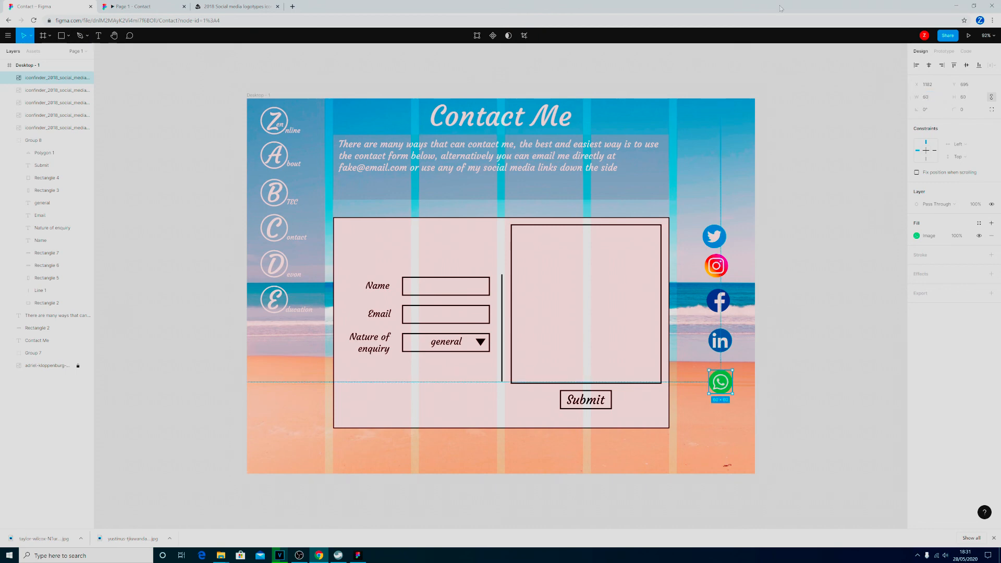
Place the downloaded YouTube icon image below the WhatsApp icon at 60 × 60 and line it up with the icons above.
click(79, 36)
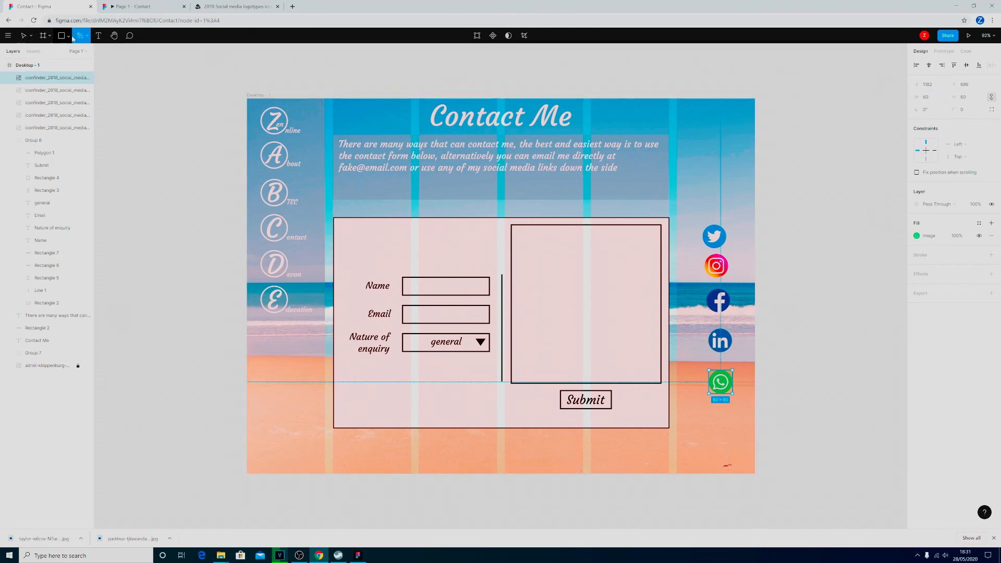
click(68, 35)
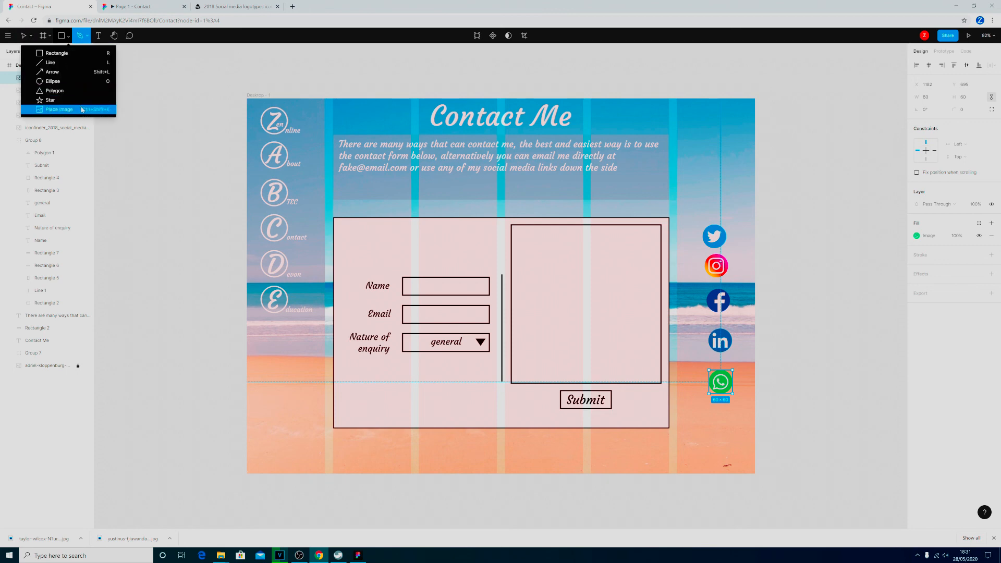
click(47, 106)
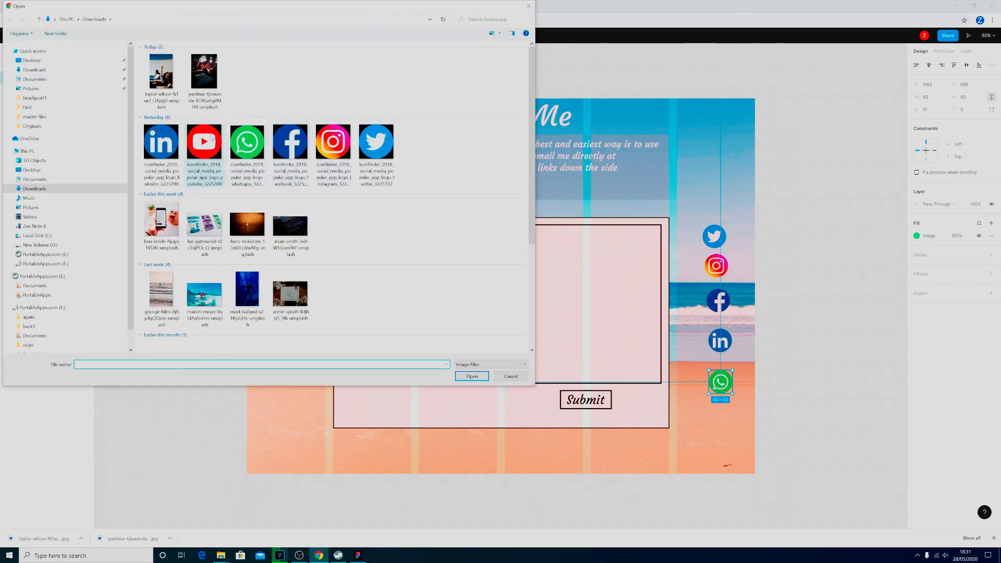
click(204, 144)
click(478, 376)
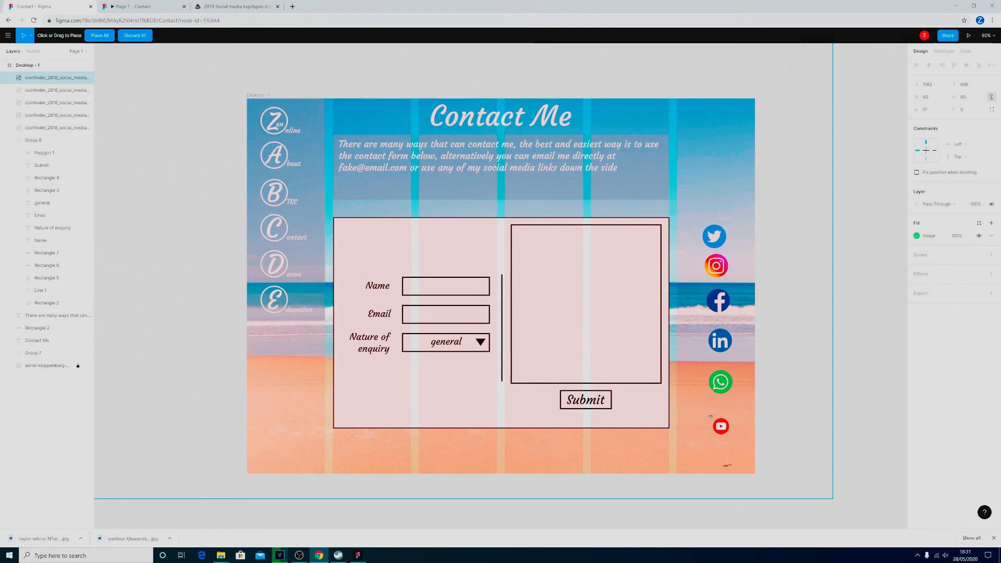
drag(714, 411, 731, 434)
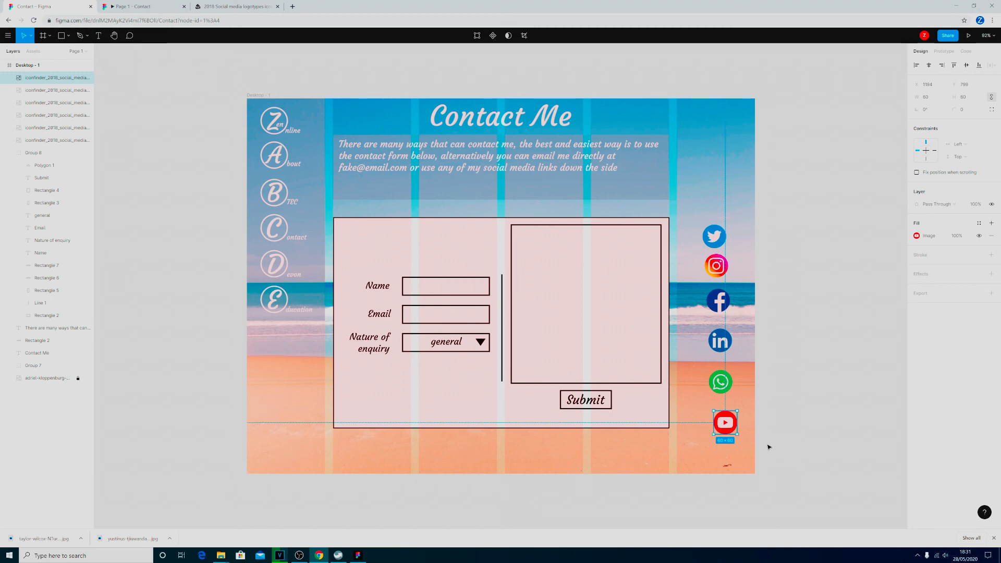
drag(724, 425, 719, 426)
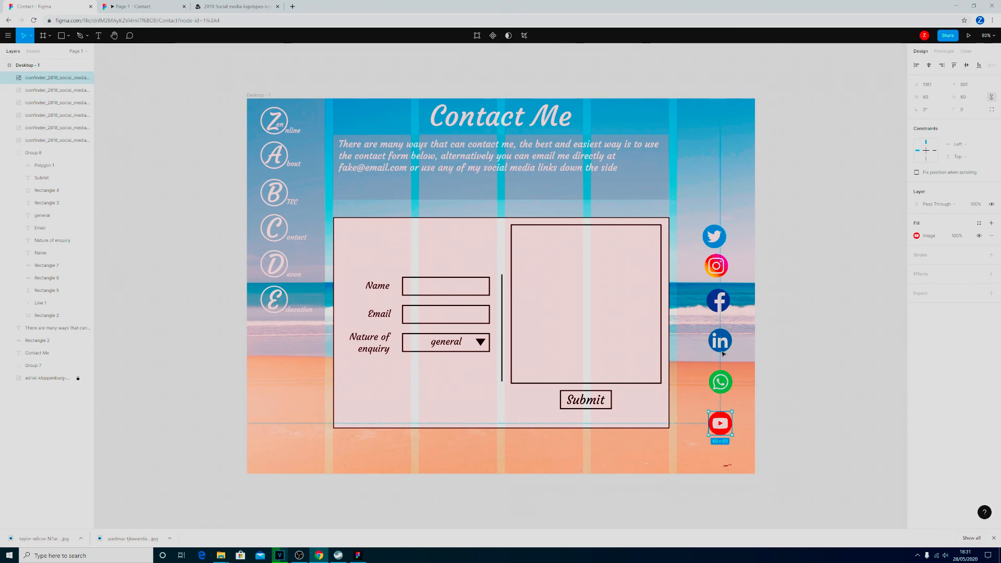
Spread the social media icons out vertically, moving Twitter and Instagram up and Facebook, LinkedIn, WhatsApp and YouTube down.
mouse_move(720, 427)
mouse_down()
mouse_move(720, 438)
mouse_move(718, 431)
mouse_up()
drag(715, 239, 715, 226)
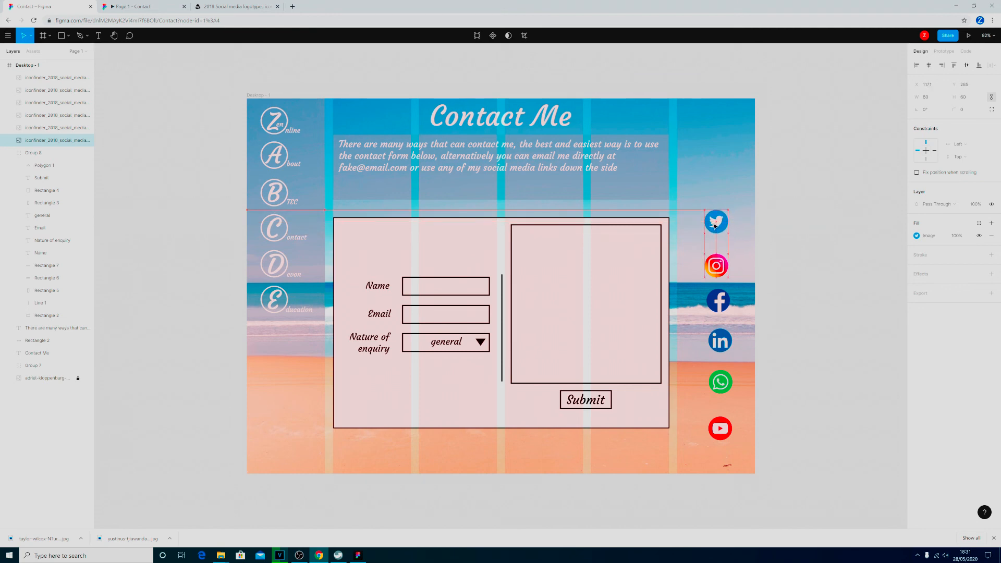
drag(714, 226, 714, 226)
drag(716, 266, 716, 262)
drag(715, 302, 716, 304)
click(719, 342)
drag(719, 343, 719, 345)
drag(720, 383, 711, 398)
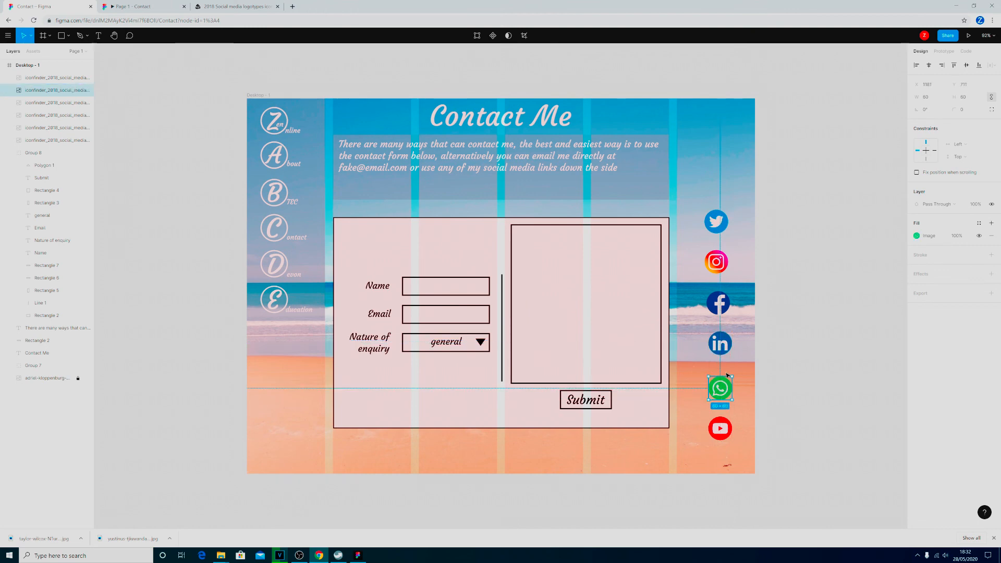
Select all six social media icons and align them on their horizontal centres.
click(729, 431)
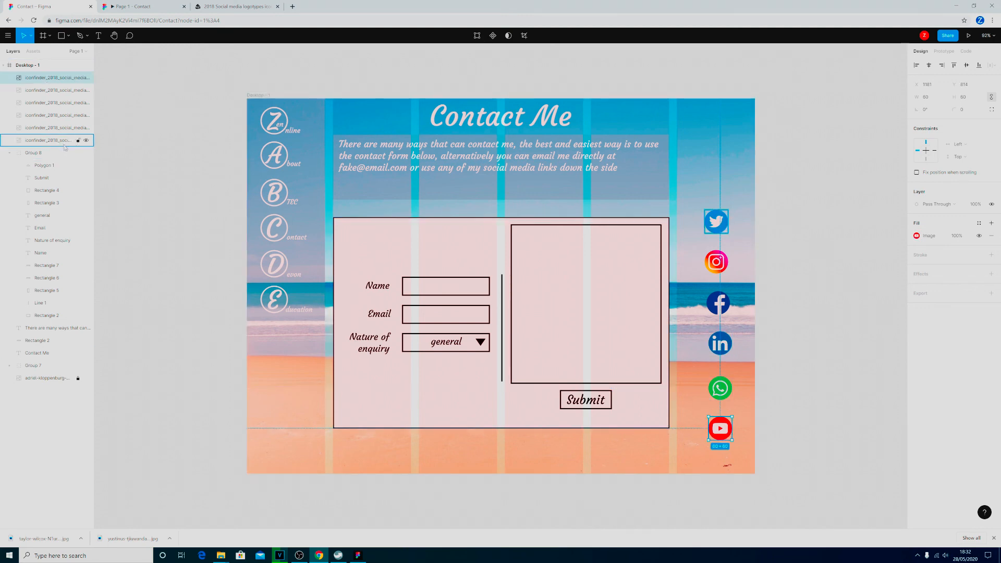
shift+click(47, 140)
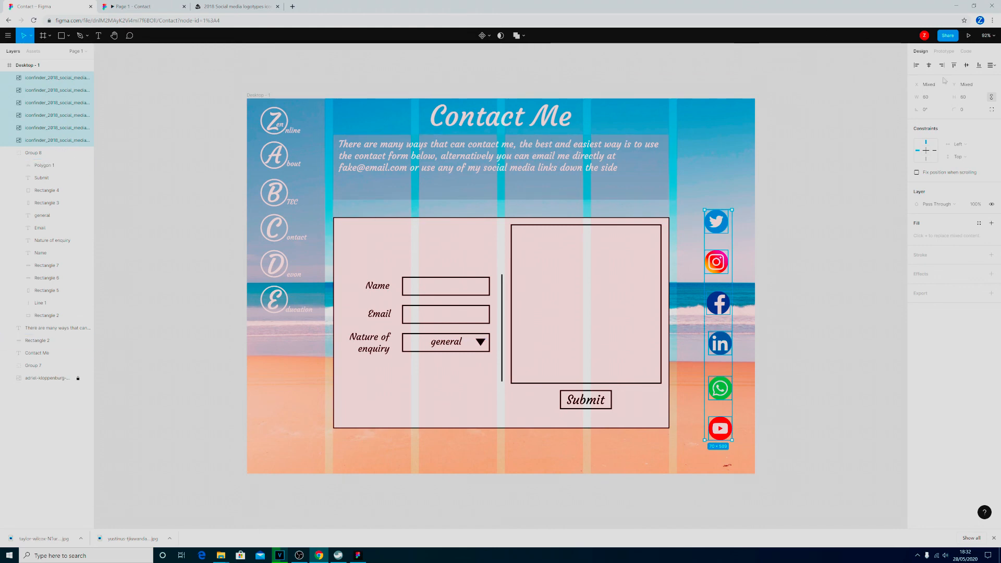
click(928, 65)
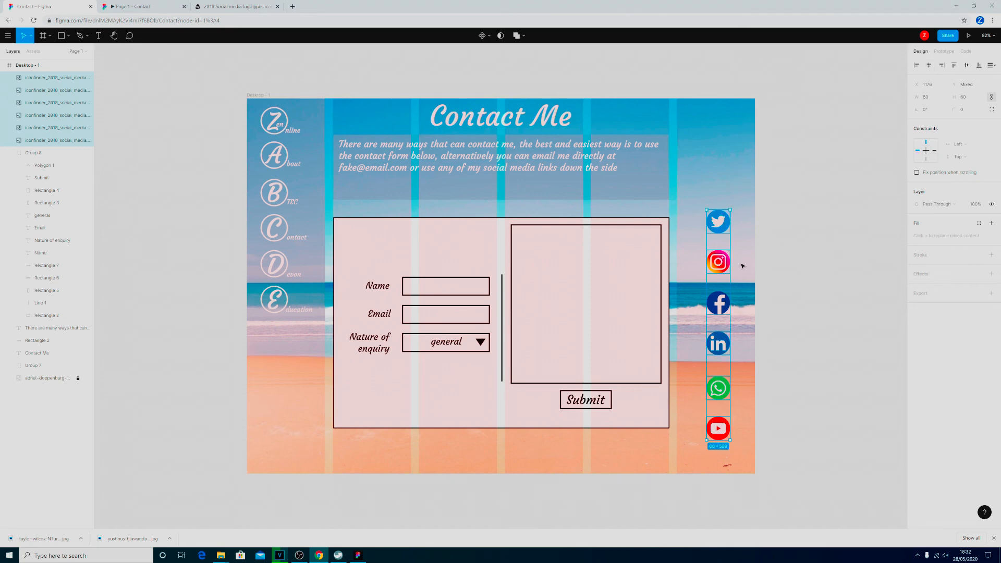
Distribute the vertical spacing of the six icons evenly and shift the whole column slightly left, closer to the contact form.
click(994, 65)
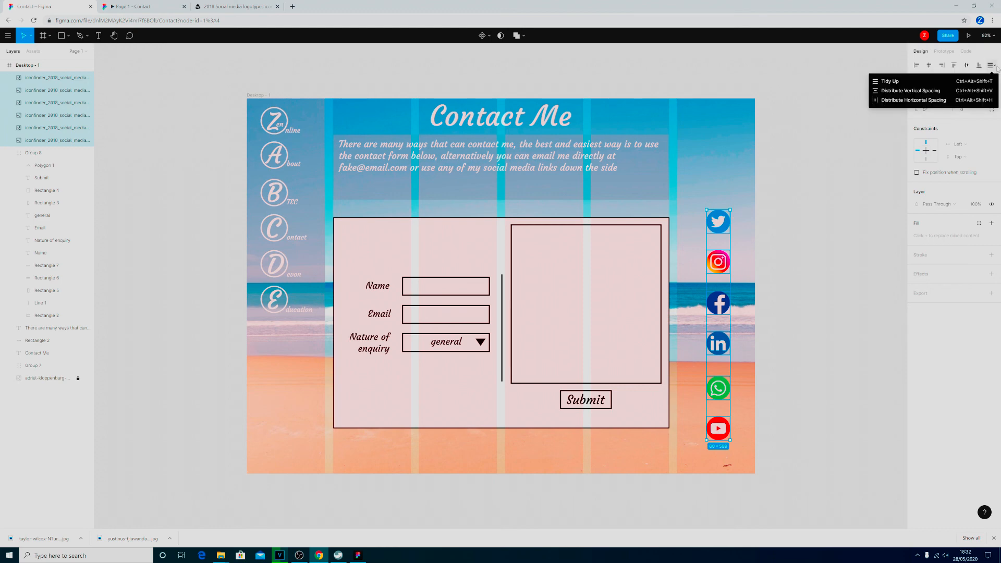
click(926, 92)
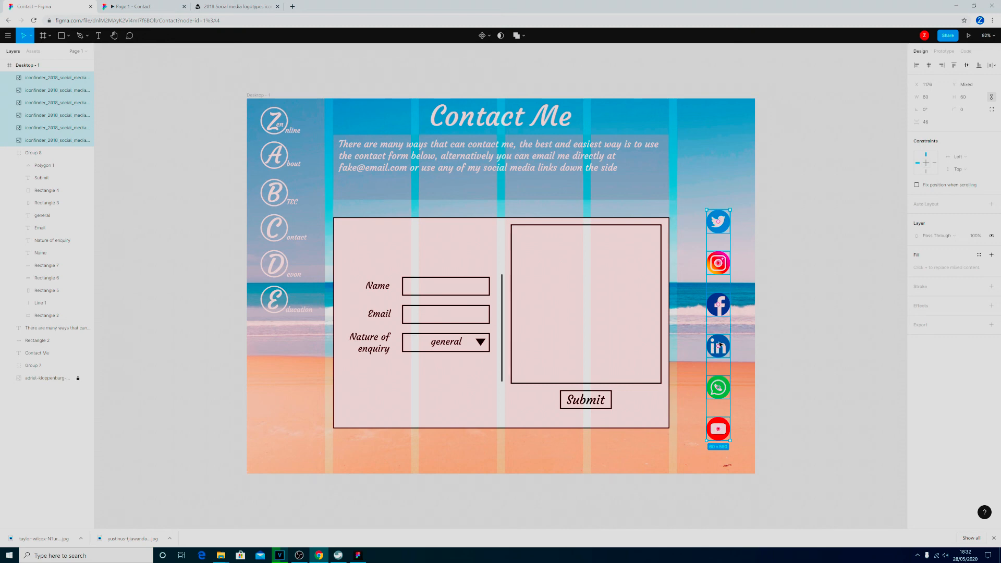
mouse_move(725, 313)
mouse_down()
mouse_move(725, 304)
mouse_move(719, 314)
mouse_up()
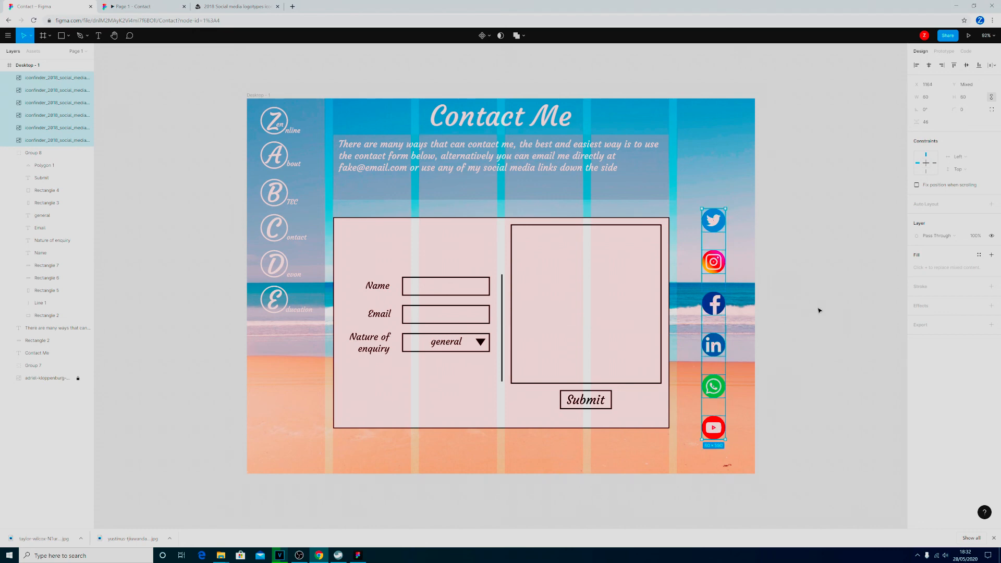
click(799, 282)
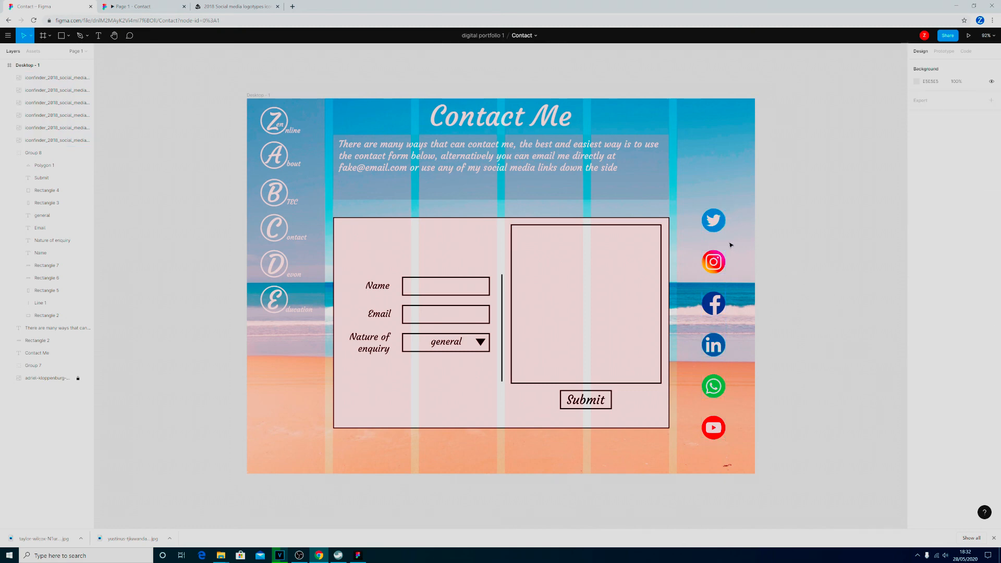